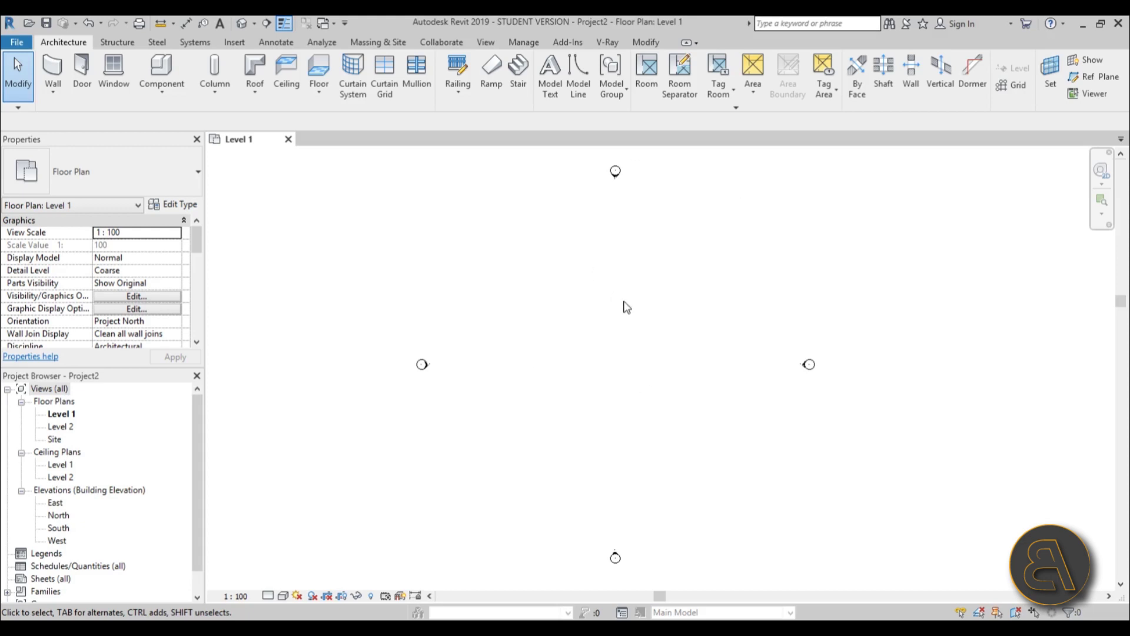
# Sketch a 43000 × 42000 rectangular Generic 150mm floor on Level 1 and finish it
pyautogui.click(319, 69)
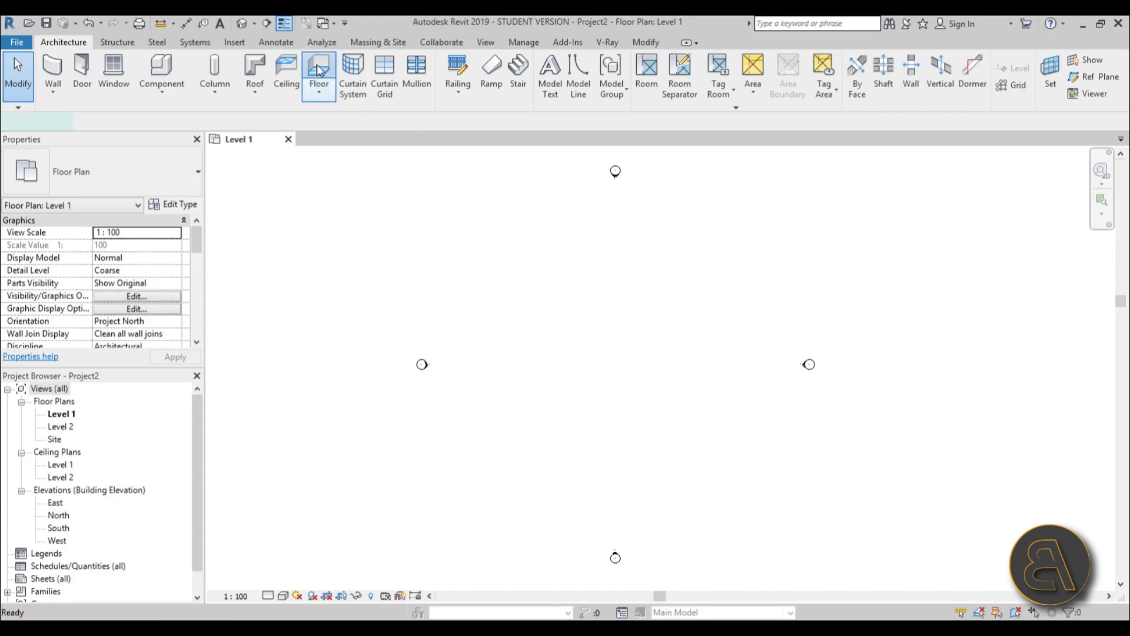
pyautogui.click(666, 61)
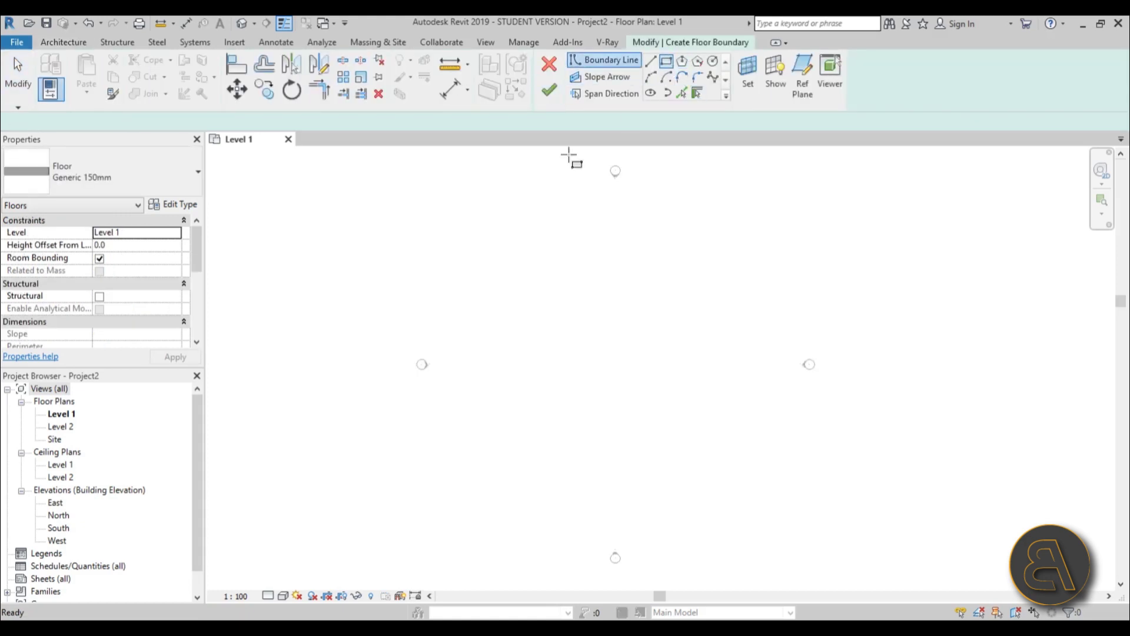
pyautogui.click(451, 203)
pyautogui.click(782, 524)
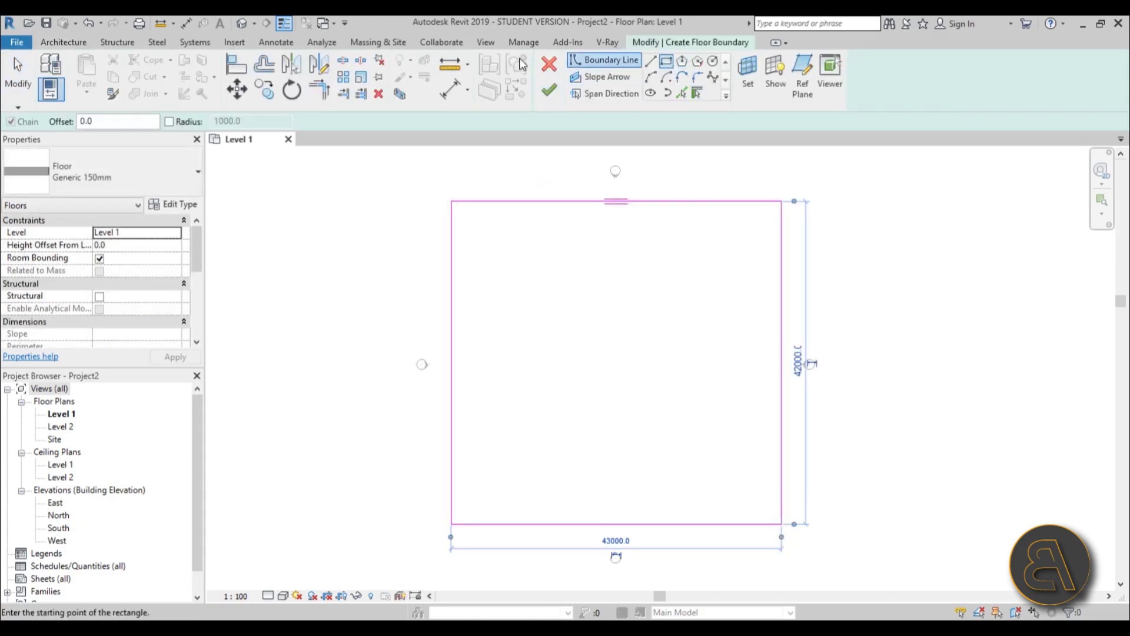
pyautogui.click(549, 89)
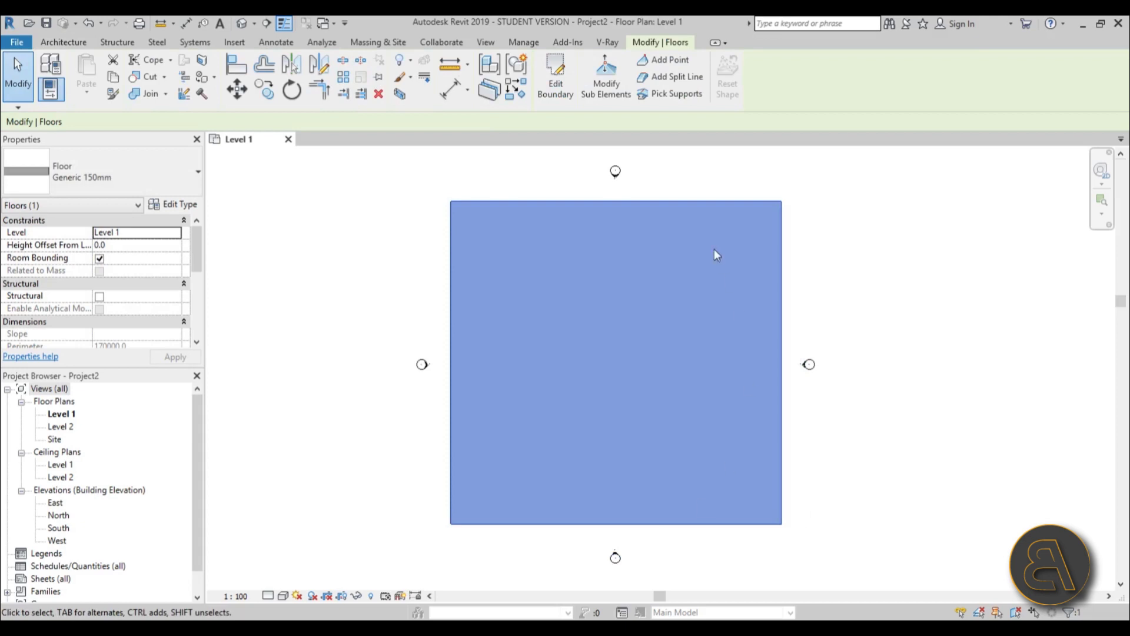
pyautogui.click(815, 248)
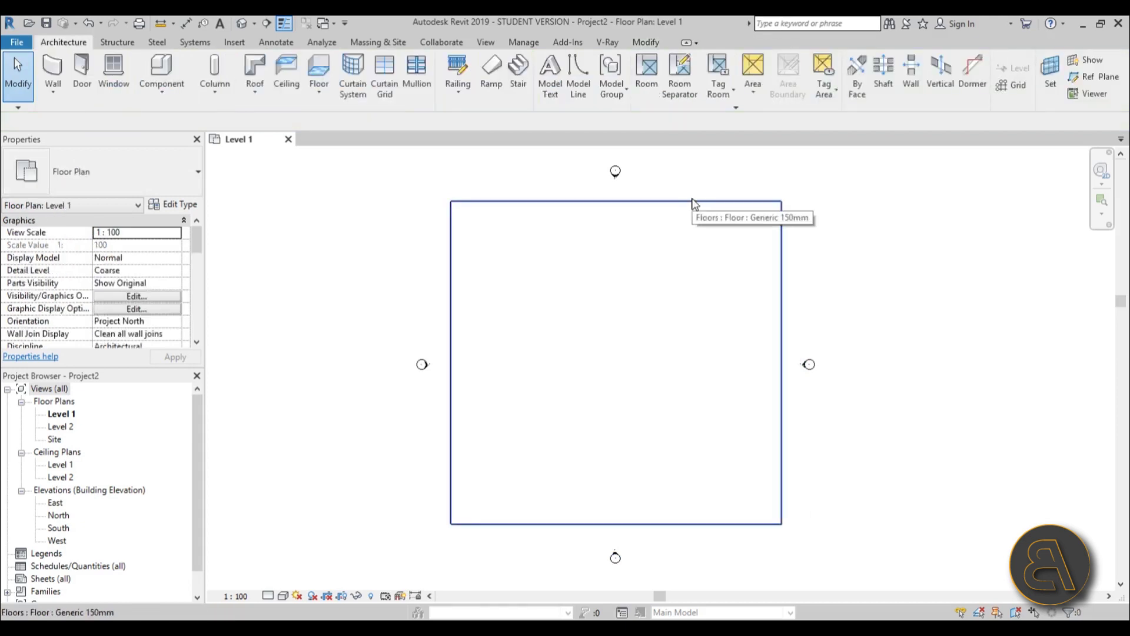
pyautogui.click(603, 201)
pyautogui.click(578, 191)
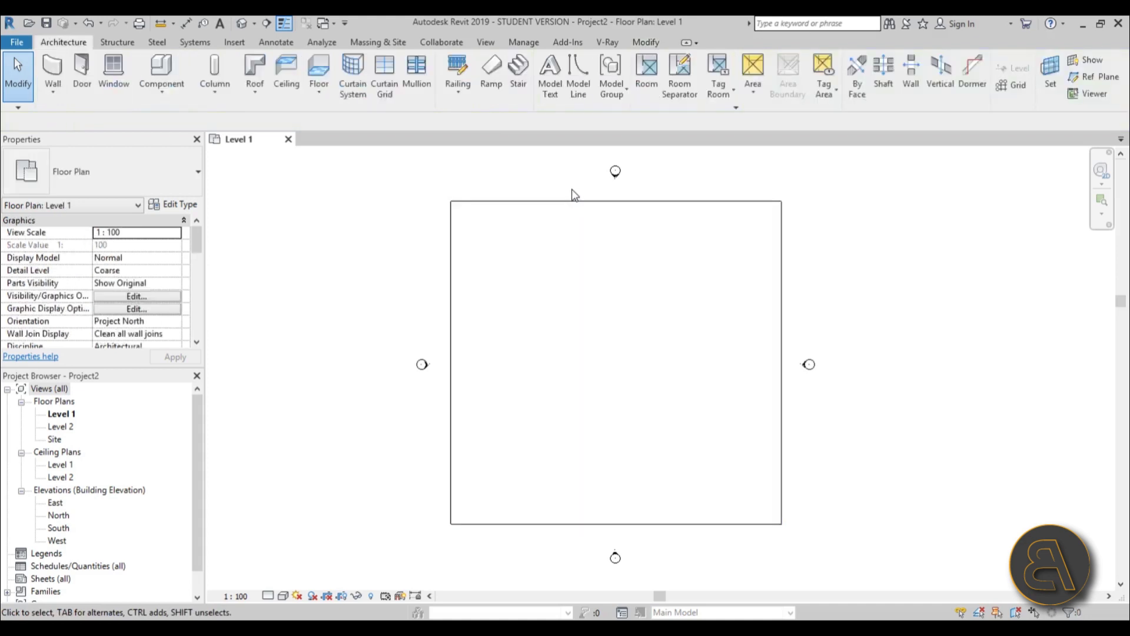
# Begin a second floor sketch with Height Offset From Level set to 150, drawing with lines
pyautogui.click(318, 69)
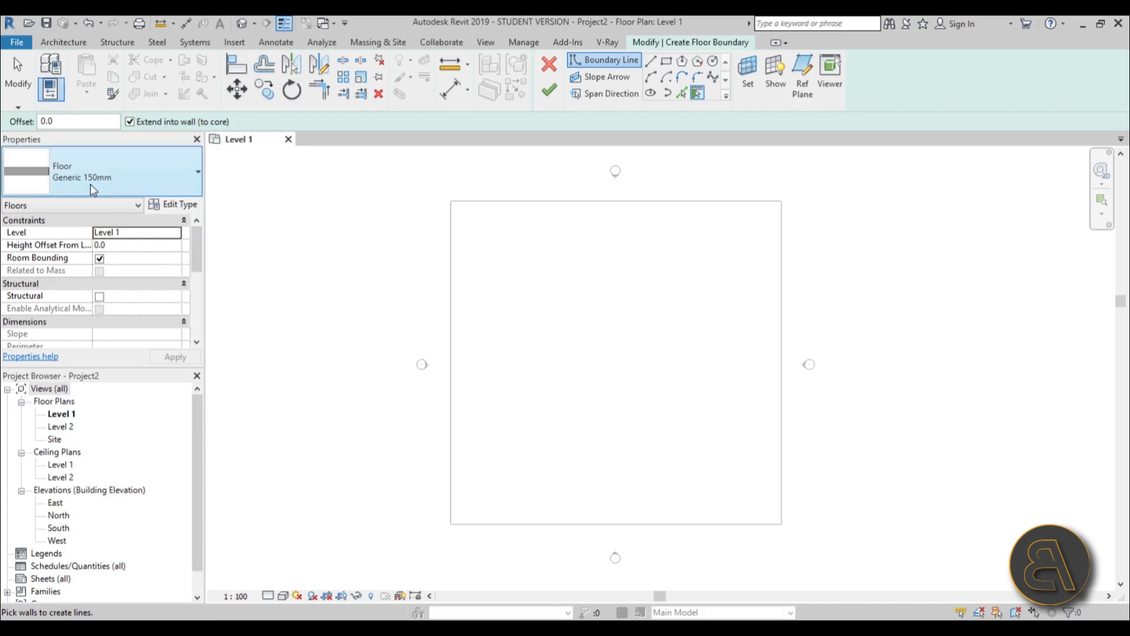
pyautogui.click(127, 244)
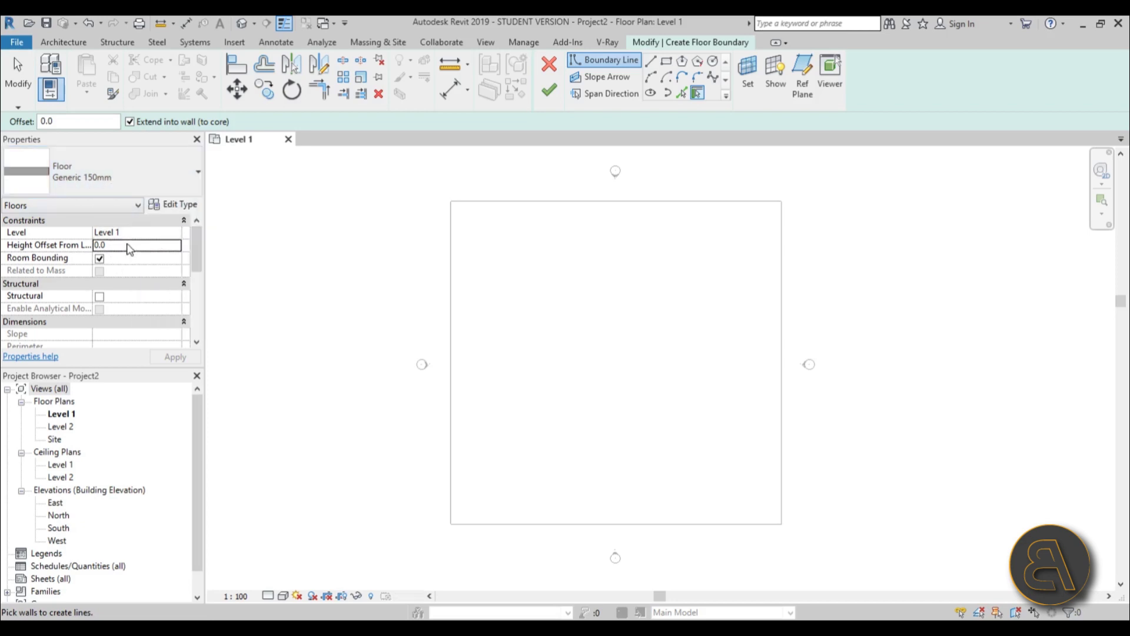
pyautogui.write('150')
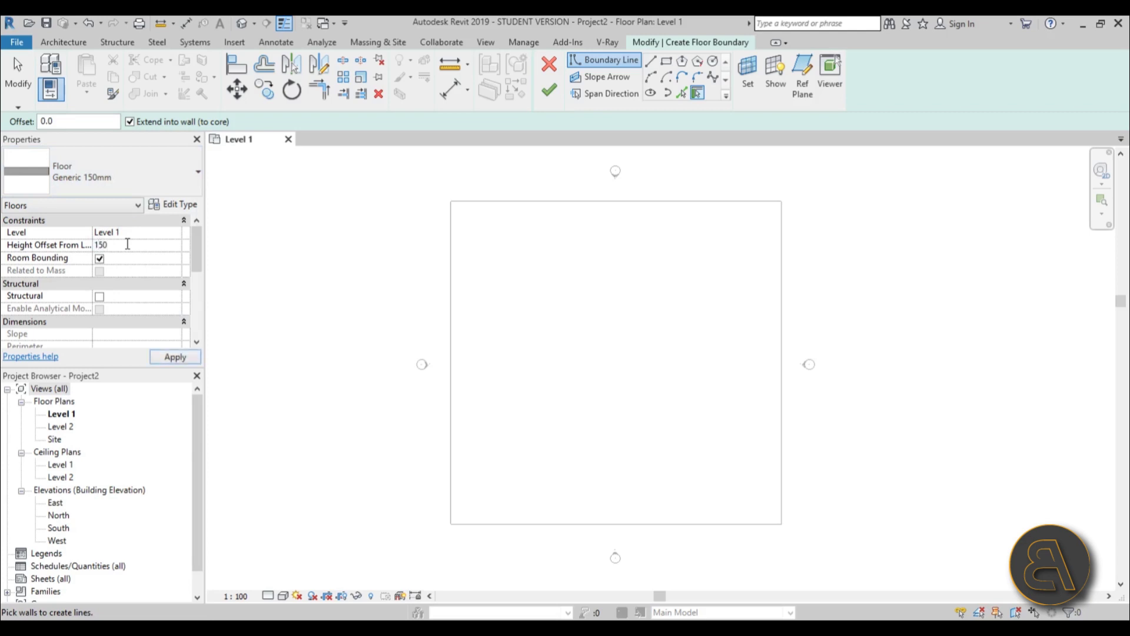
pyautogui.click(178, 360)
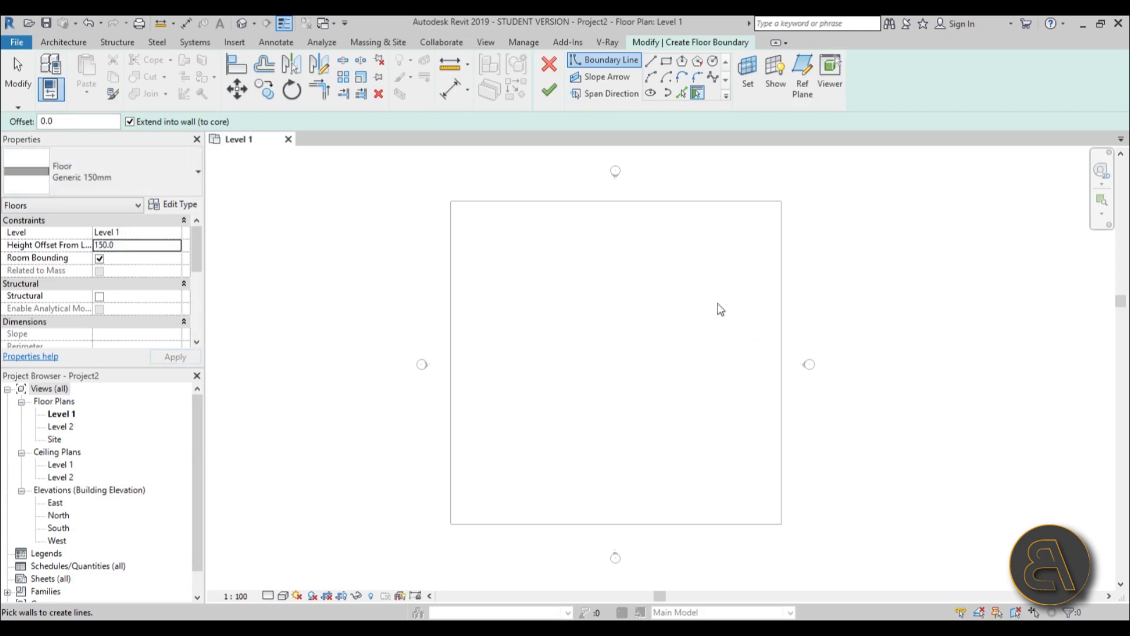
pyautogui.click(650, 60)
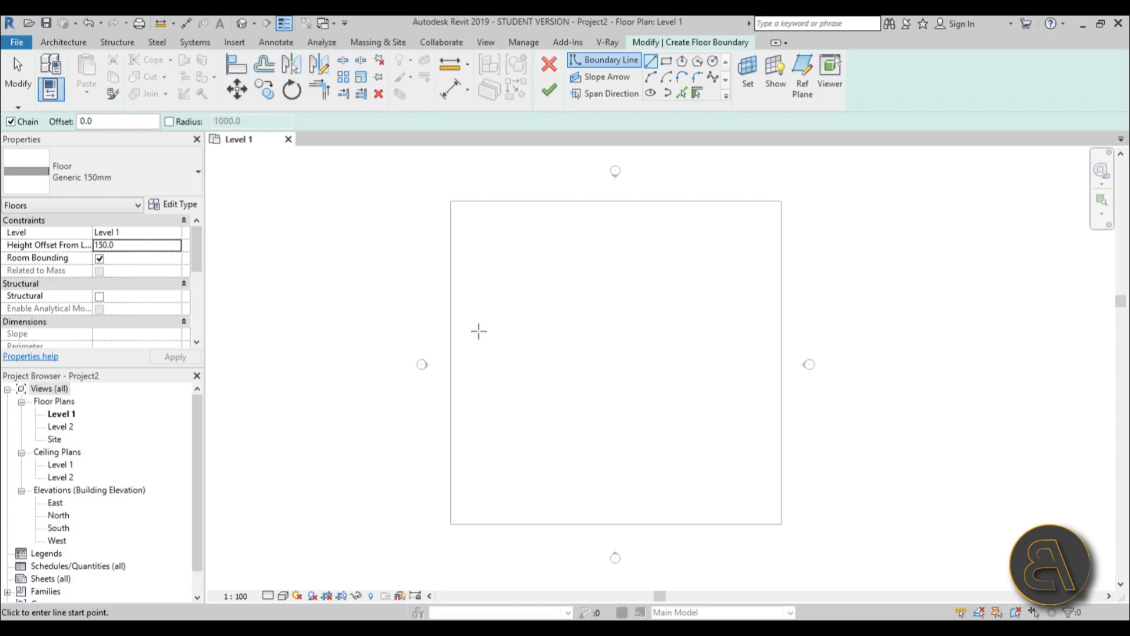
# Draw a 21000-long horizontal boundary line in the floor sketch
pyautogui.click(486, 344)
pyautogui.scroll(-2, 651, 344)
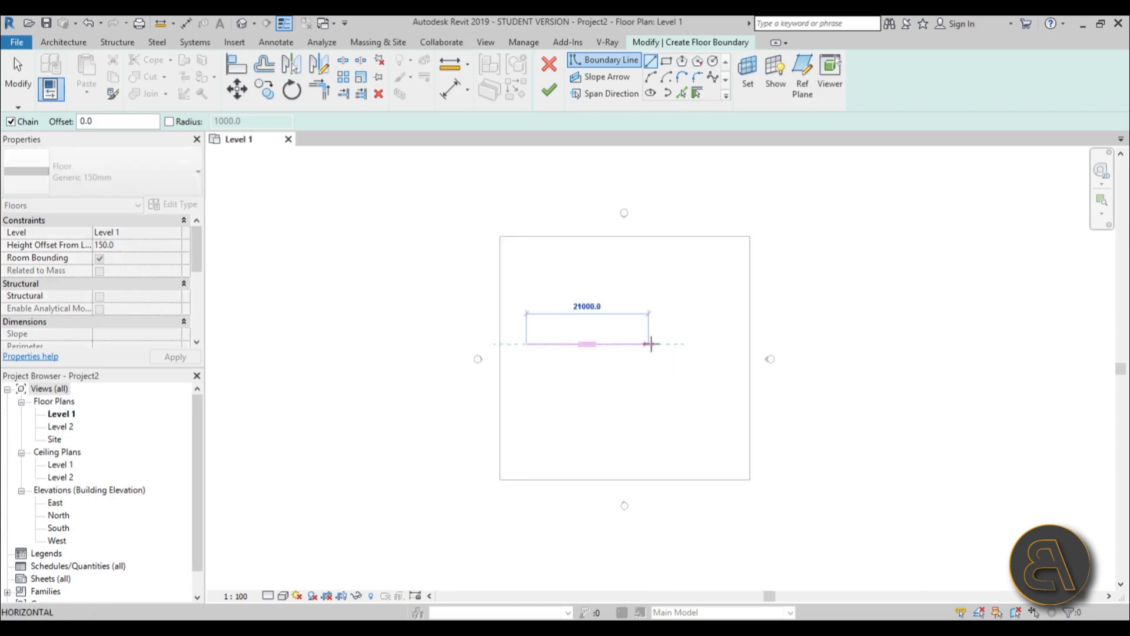
pyautogui.scroll(2, 651, 343)
pyautogui.click(656, 343)
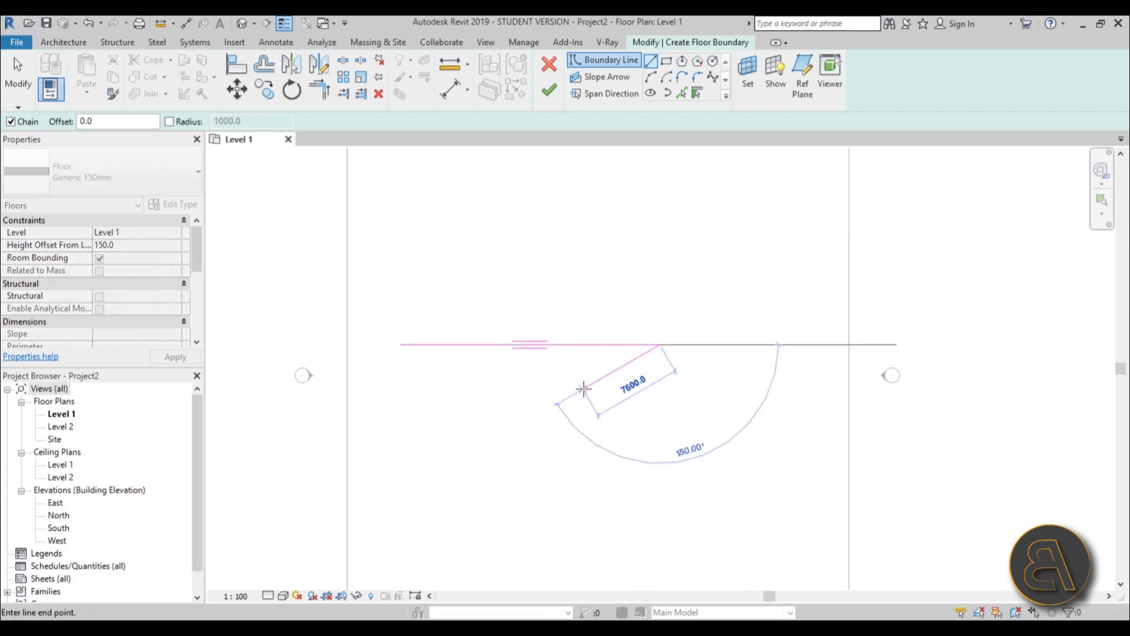
pyautogui.press('Escape')
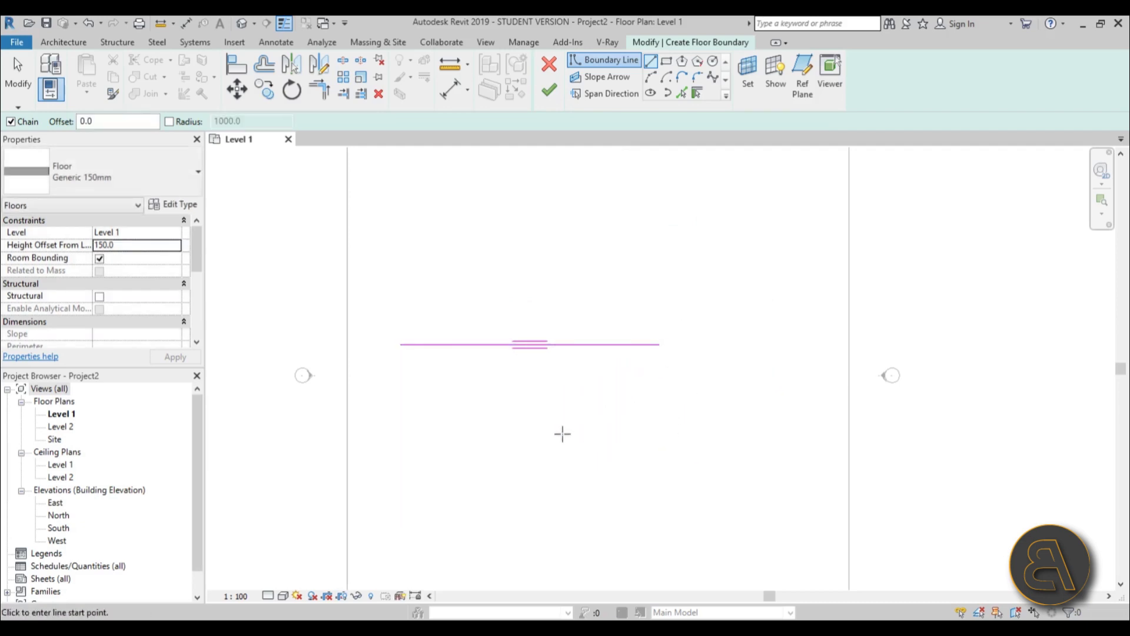
# Move the line down near the floor's bottom edge and stretch it to 26000
pyautogui.scroll(-1, 608, 323)
pyautogui.scroll(1, 479, 310)
pyautogui.scroll(-2, 571, 355)
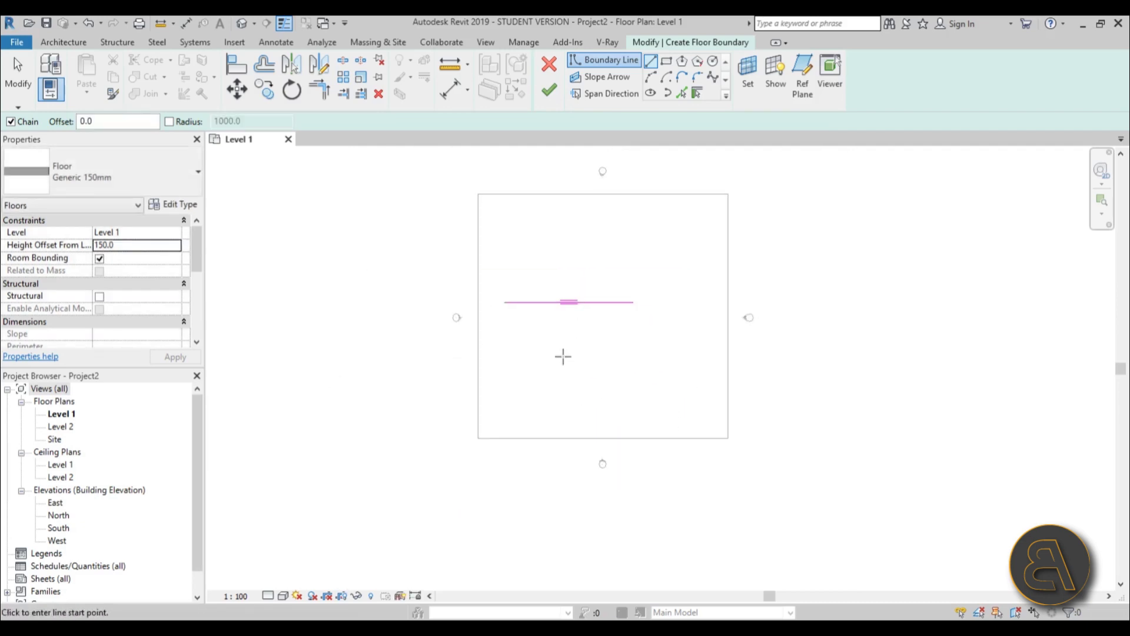
pyautogui.scroll(1, 556, 318)
pyautogui.press('Escape')
pyautogui.moveTo(560, 299)
pyautogui.mouseDown()
pyautogui.moveTo(578, 470)
pyautogui.moveTo(558, 474)
pyautogui.mouseUp()
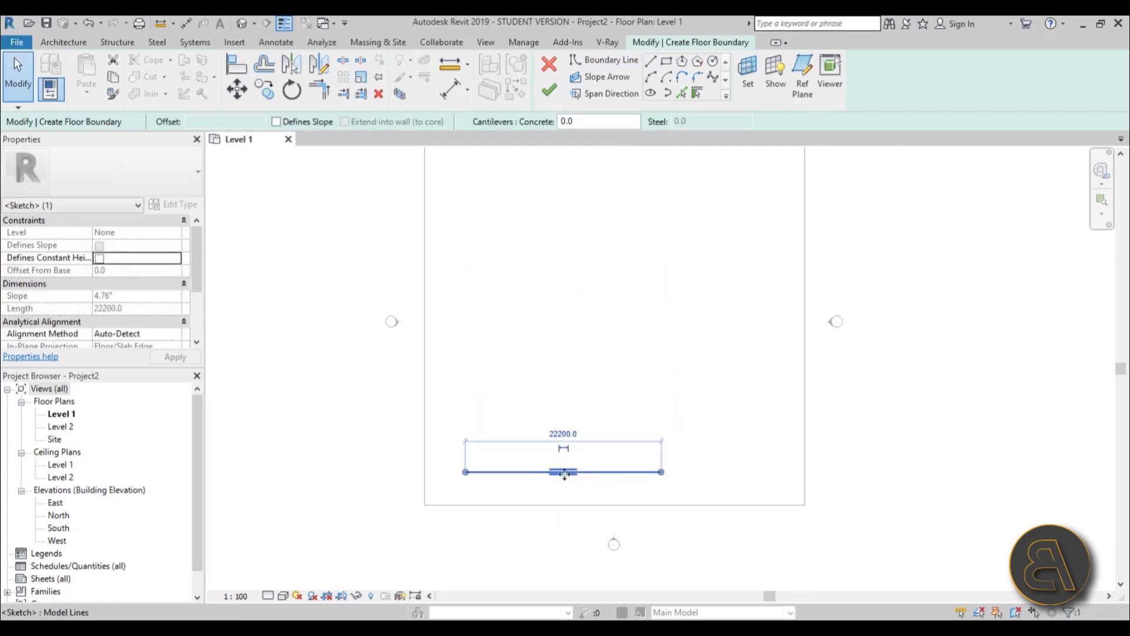
pyautogui.moveTo(661, 471); pyautogui.dragTo(695, 473)
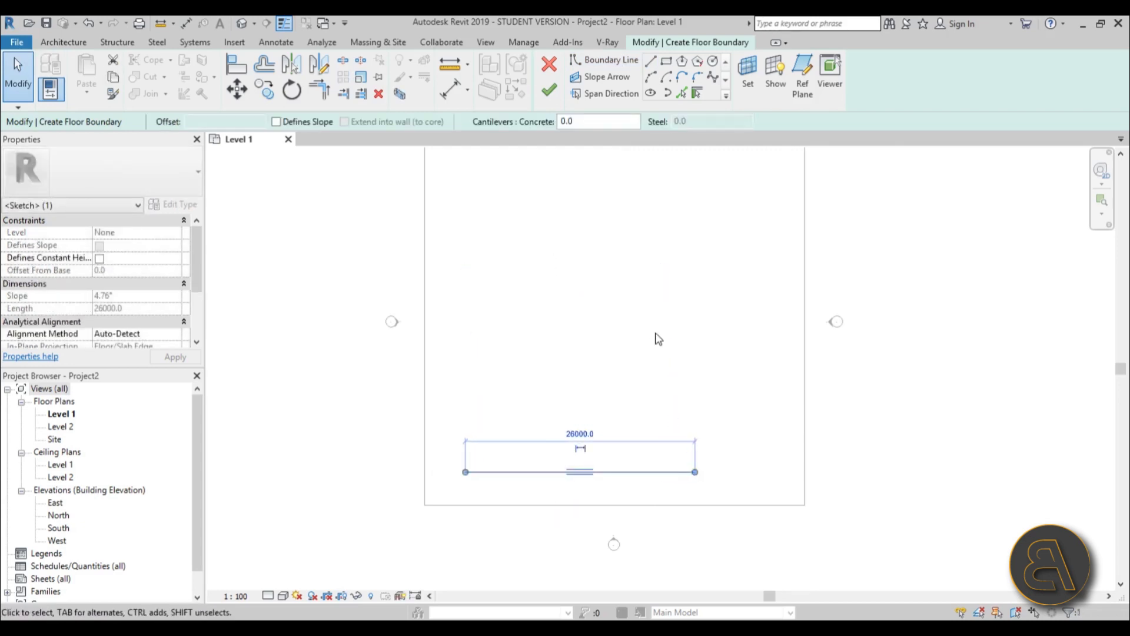
pyautogui.moveTo(617, 471); pyautogui.dragTo(651, 470)
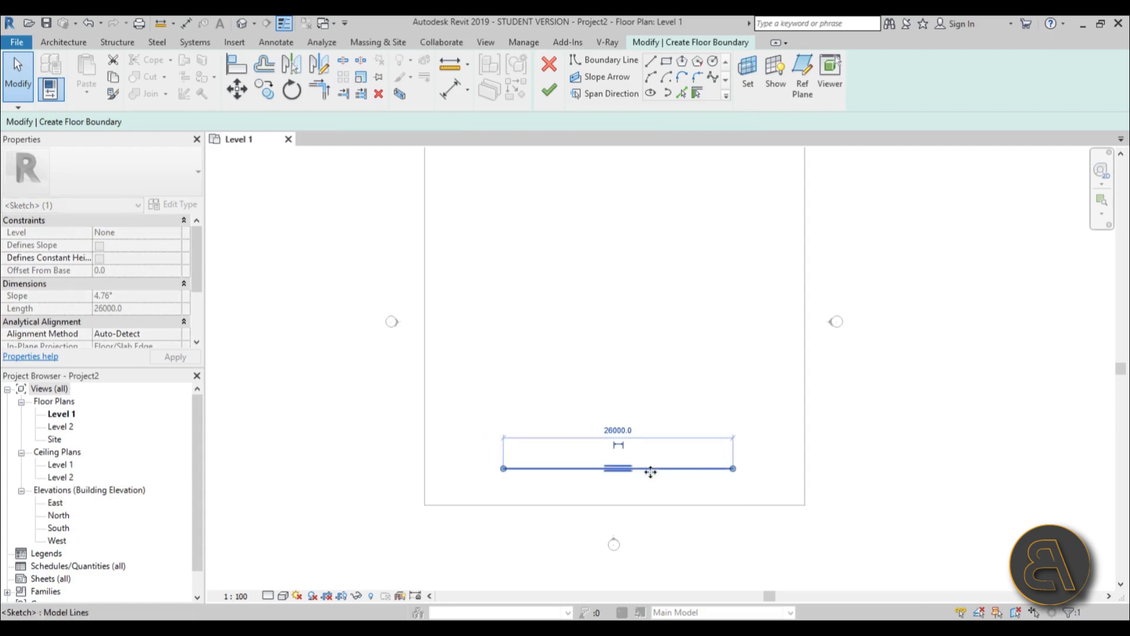
pyautogui.press('Escape')
# Create a boundary line offset 4800 above the first line with Pick Lines
pyautogui.click(681, 94)
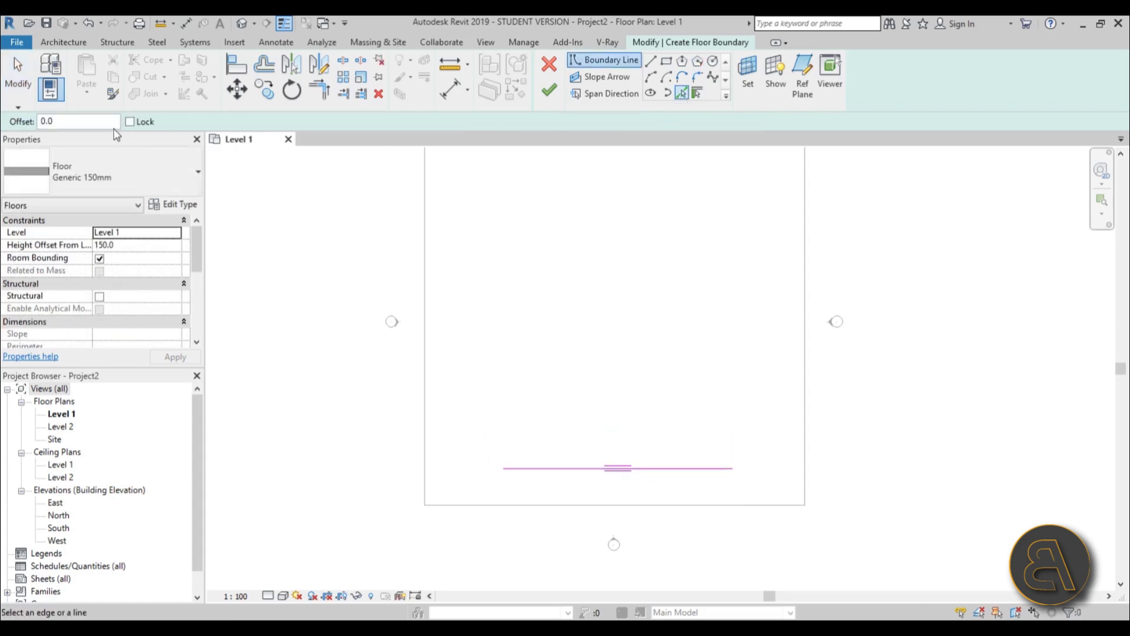
pyautogui.doubleClick(47, 120)
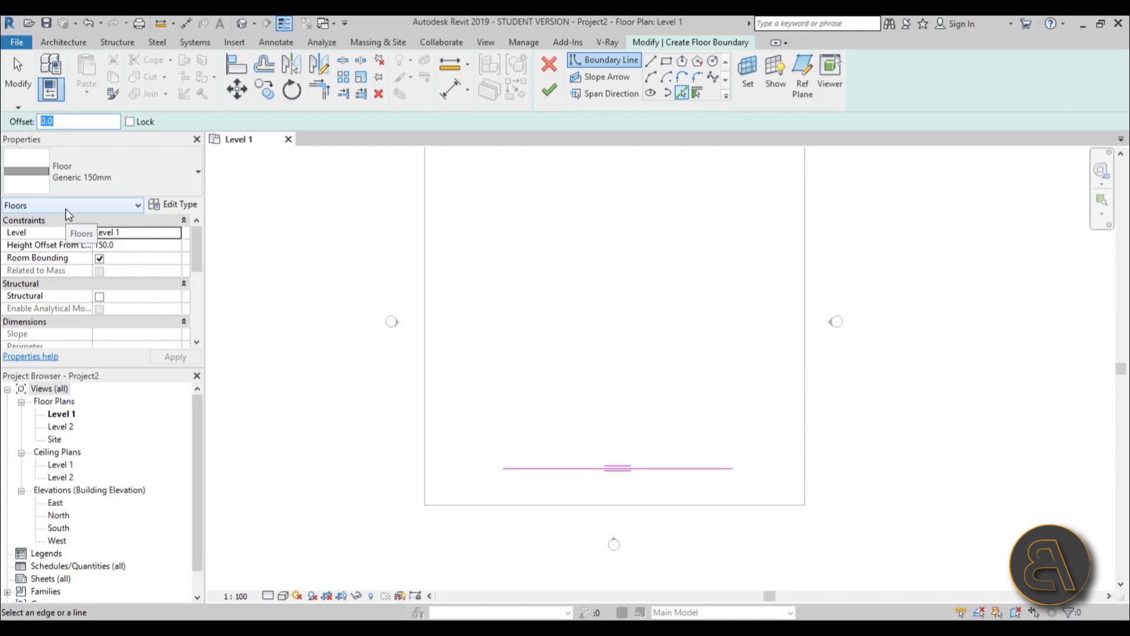
pyautogui.write('4.')
pyautogui.write('8')
pyautogui.press('BackSpace')
pyautogui.press('BackSpace')
pyautogui.write('800')
pyautogui.click(654, 469)
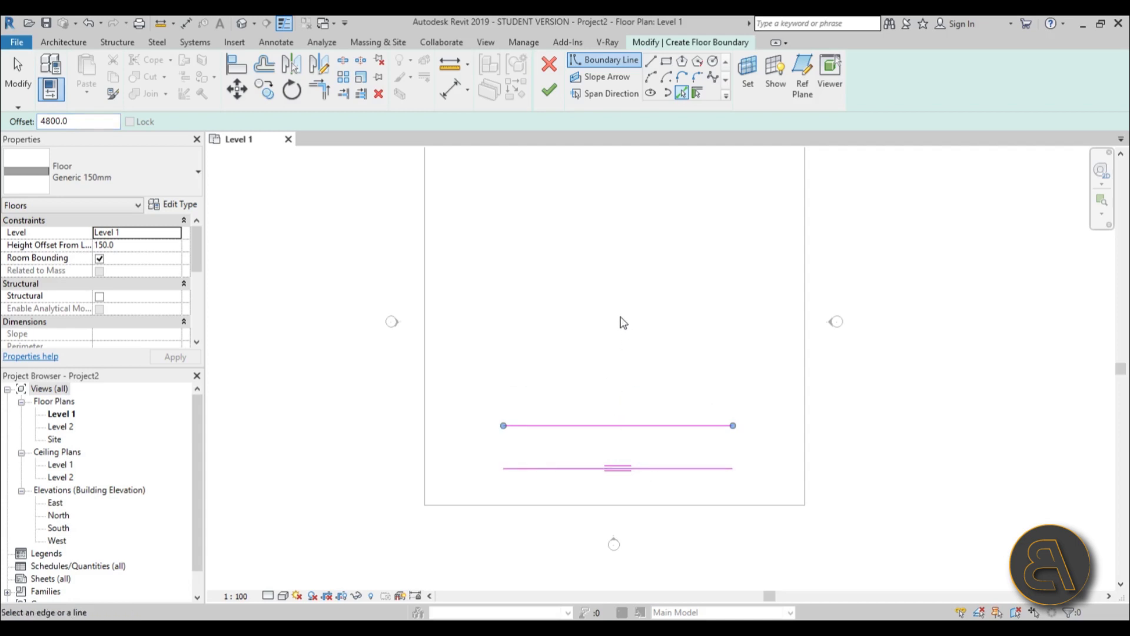
# Add two more offset boundary lines above, at 6000 and then 4800
pyautogui.moveTo(88, 121); pyautogui.dragTo(30, 123)
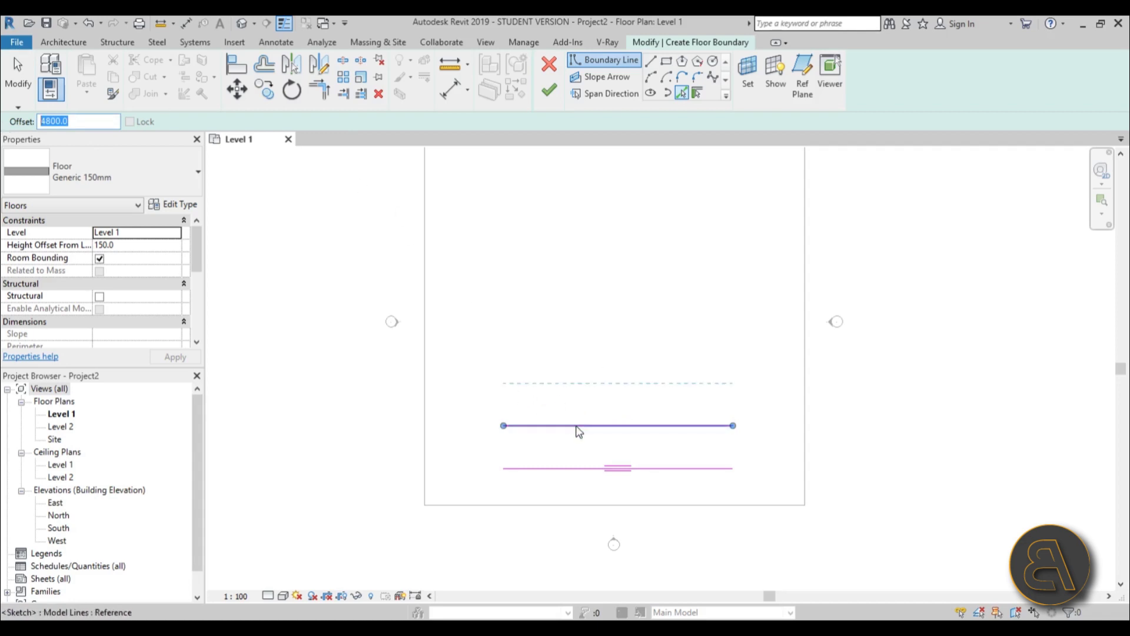
pyautogui.write('60')
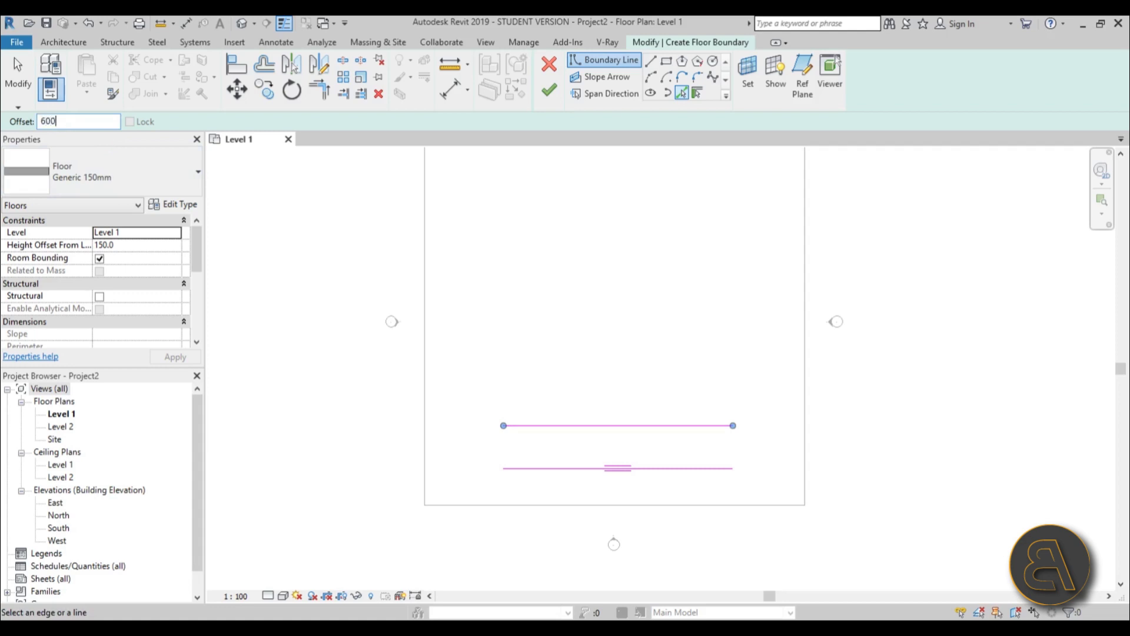
pyautogui.click(681, 428)
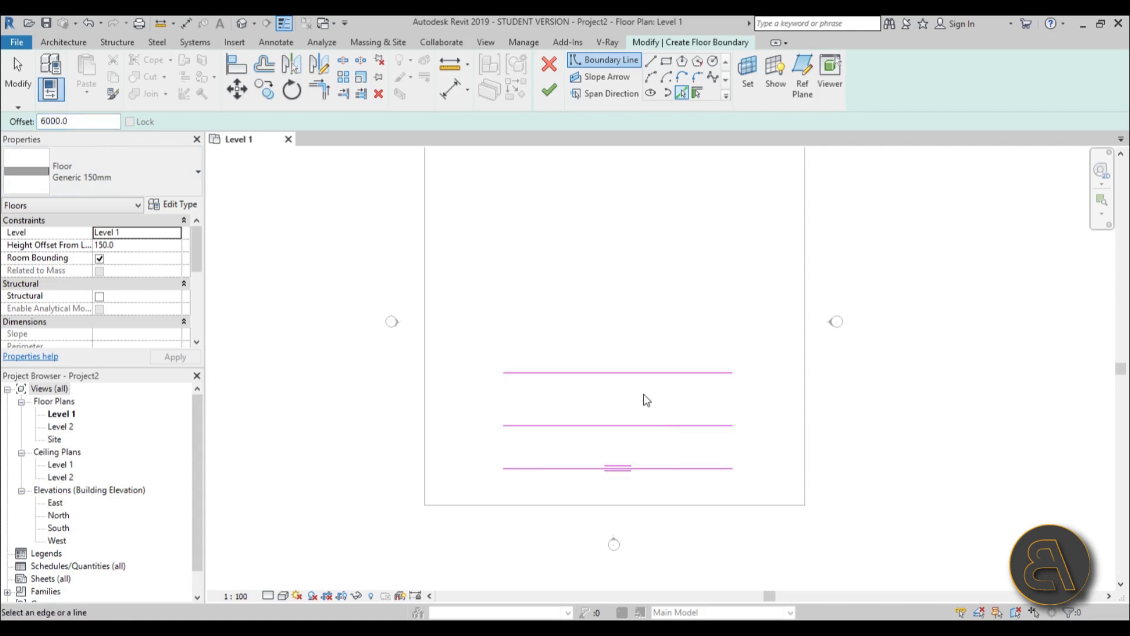
pyautogui.doubleClick(84, 125)
pyautogui.write('48')
pyautogui.click(567, 371)
pyautogui.press('Escape')
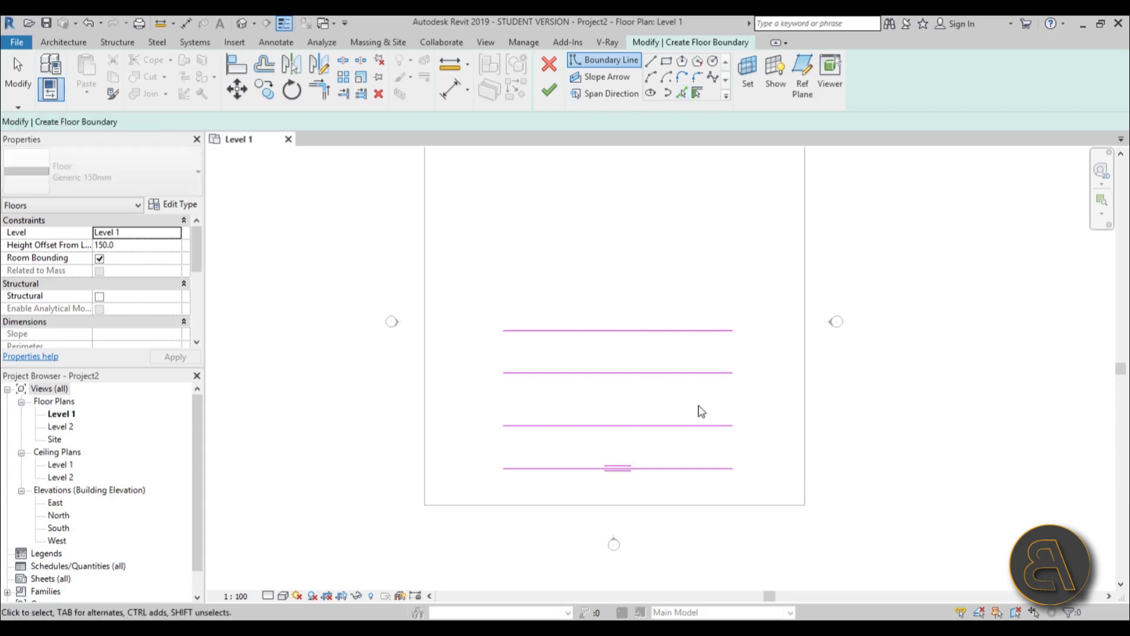
pyautogui.scroll(2, 700, 411)
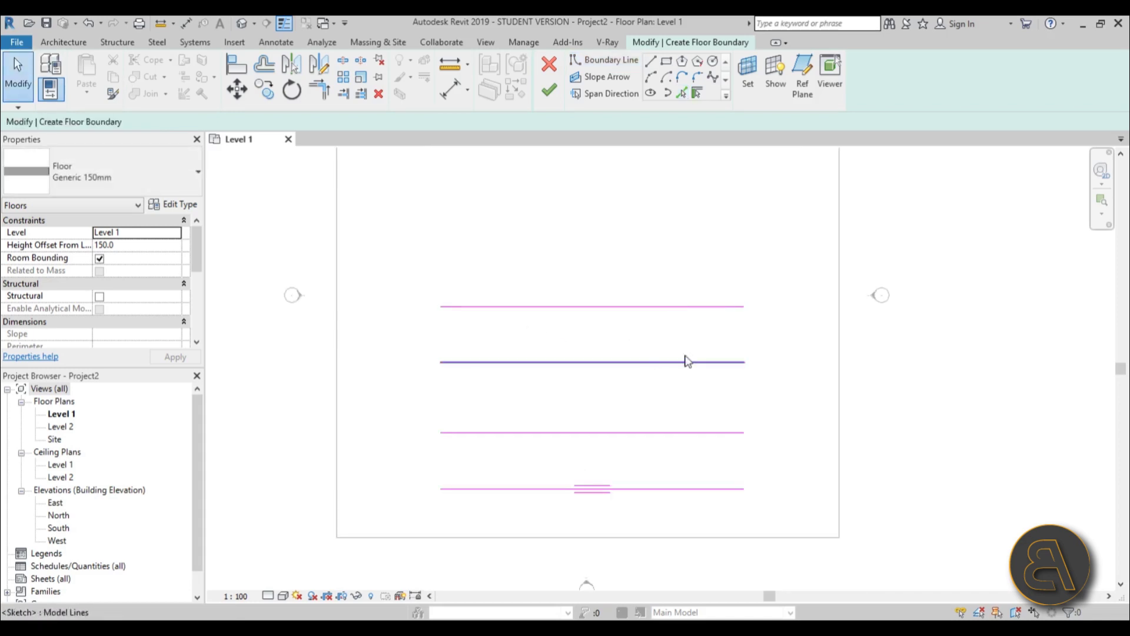
# Draw two short vertical lines closing the left ends of the top and bottom line pairs
pyautogui.click(651, 61)
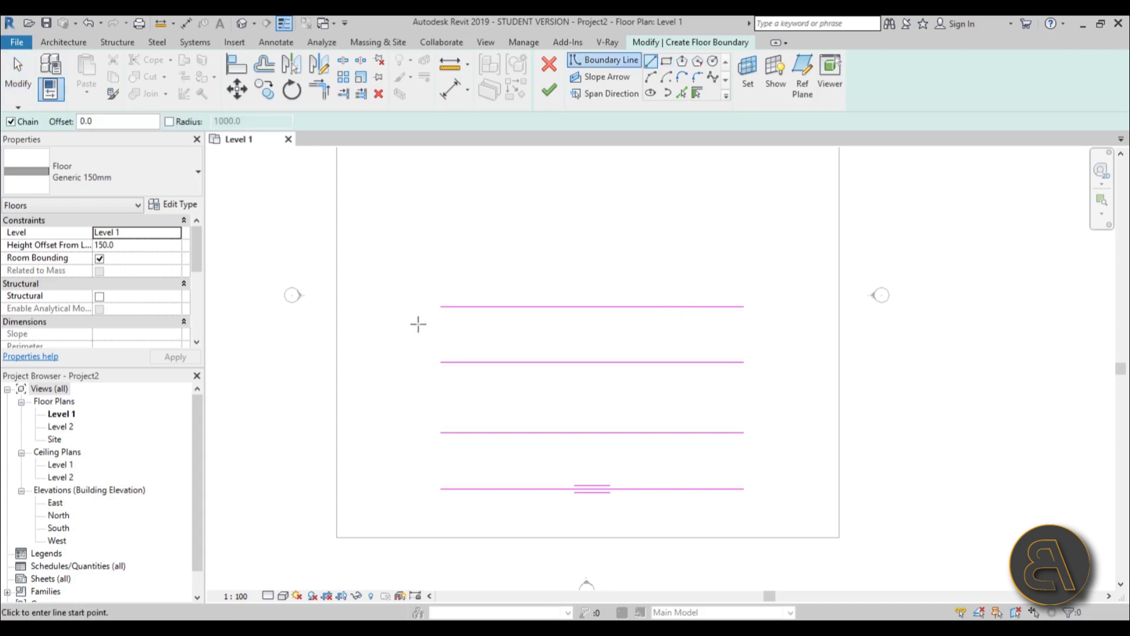
pyautogui.click(441, 306)
pyautogui.click(440, 362)
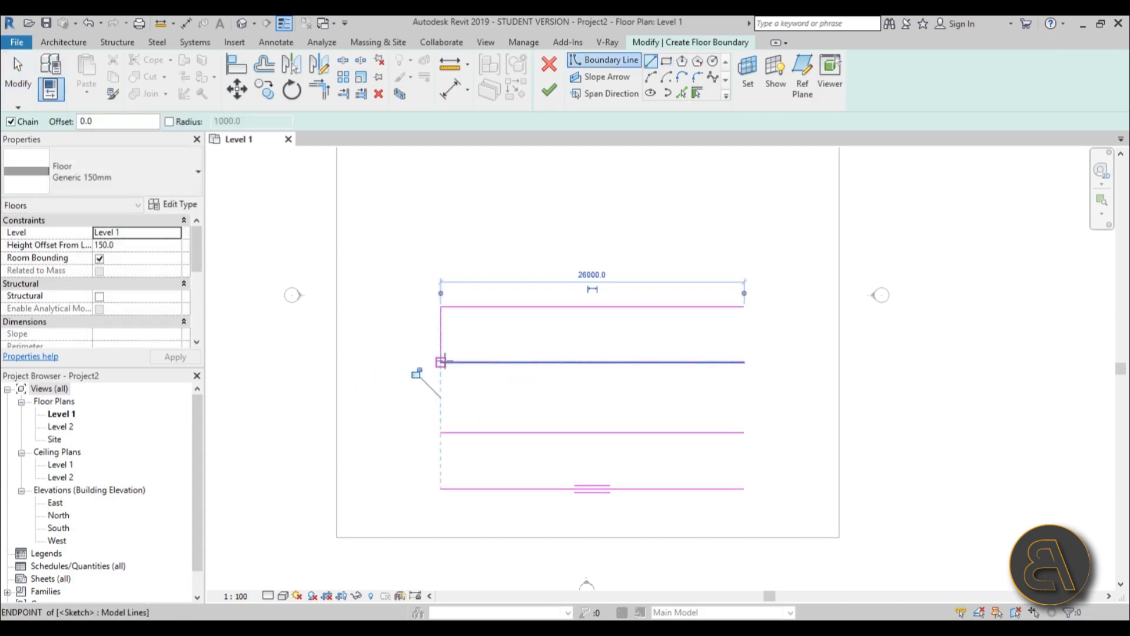
pyautogui.press('Escape')
pyautogui.click(440, 488)
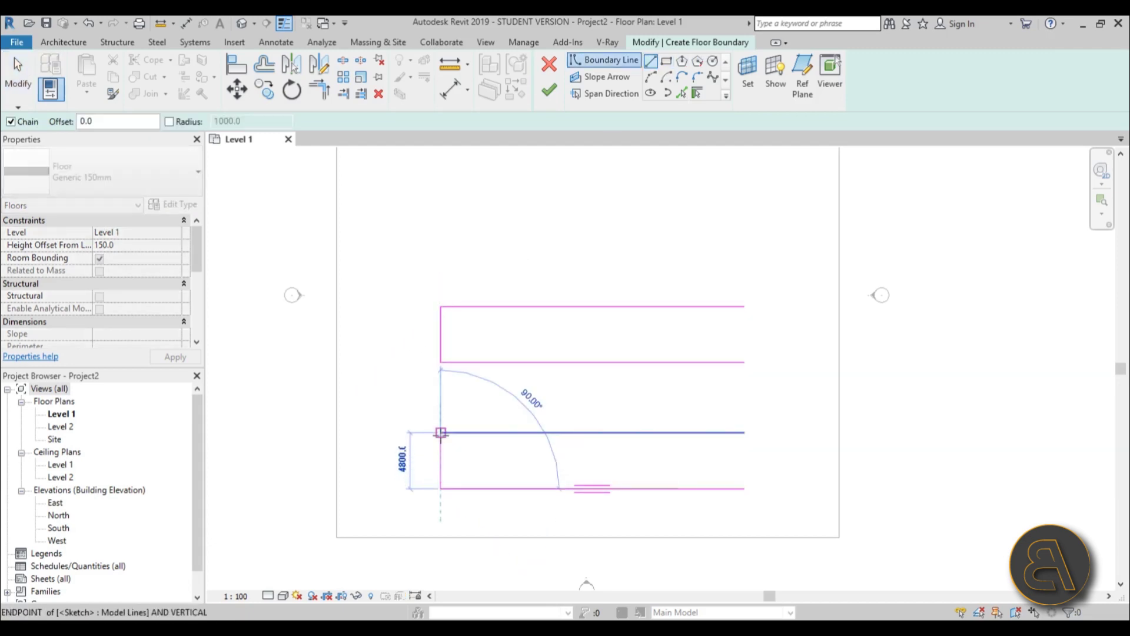
pyautogui.click(440, 432)
pyautogui.press('Escape')
pyautogui.press('Escape')
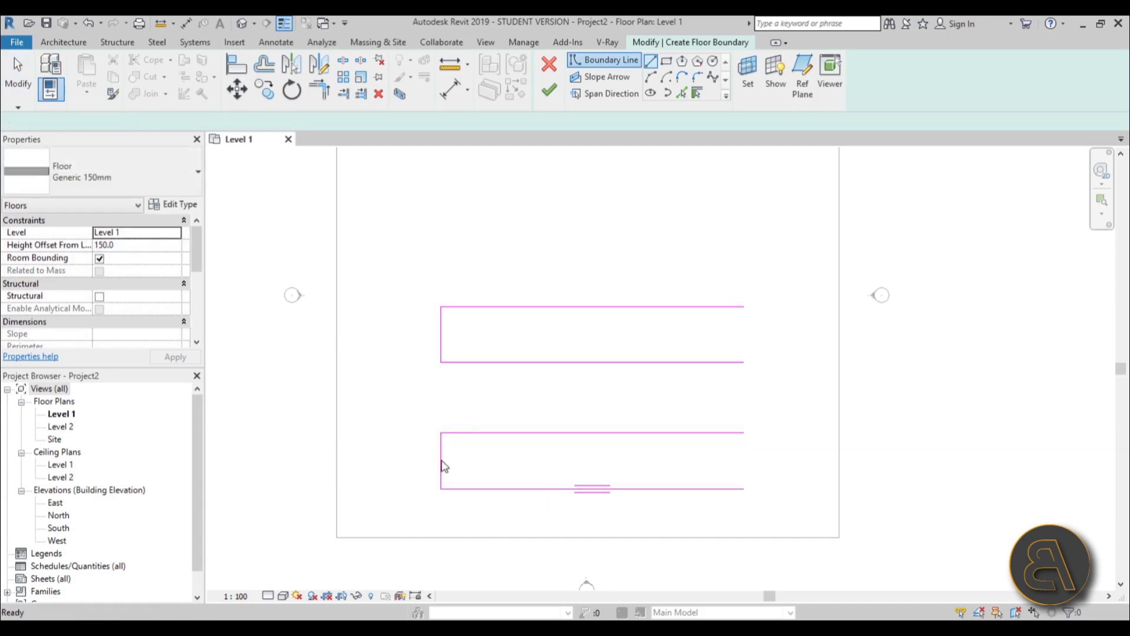
# Draw a short horizontal entrance line and place it 1500 from the upper row
pyautogui.moveTo(652, 445); pyautogui.dragTo(605, 435, button='middle')
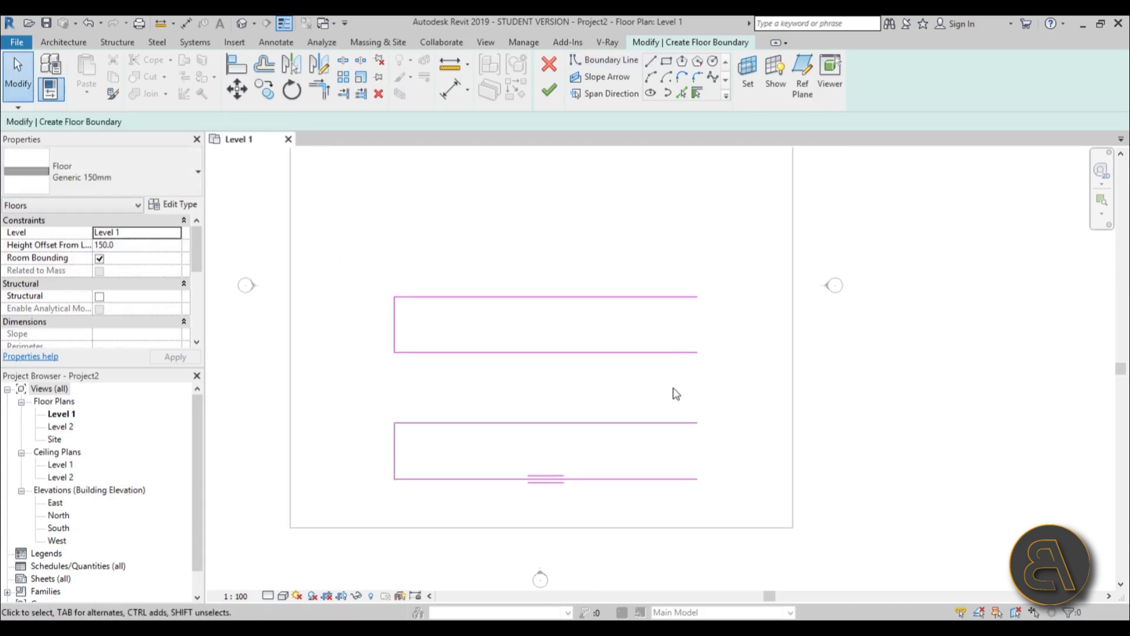
pyautogui.click(650, 61)
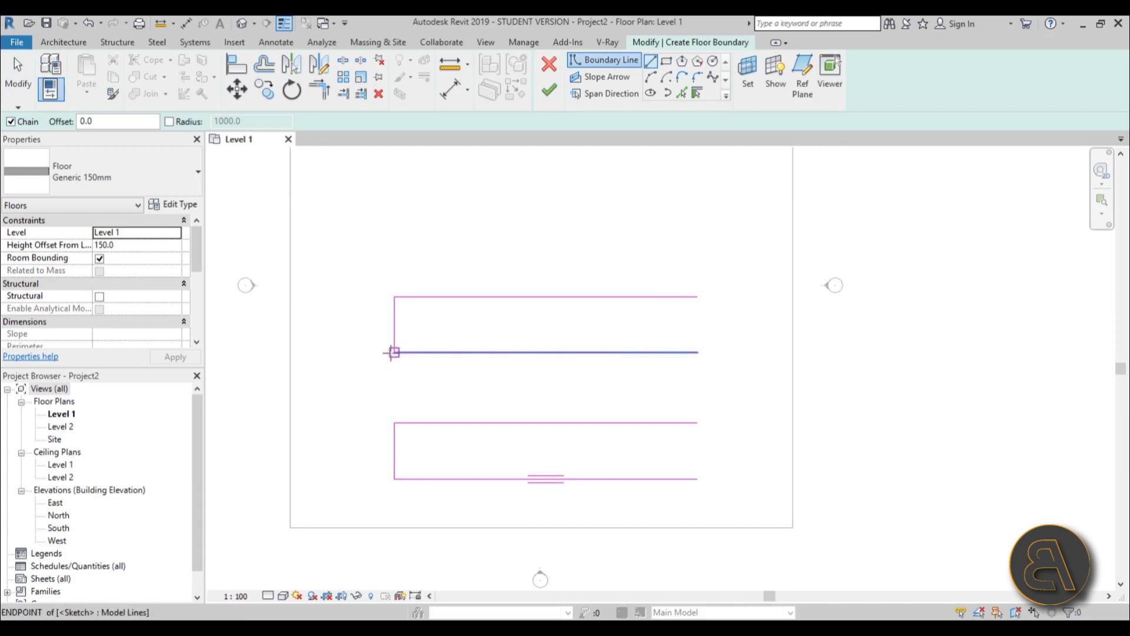
pyautogui.click(394, 377)
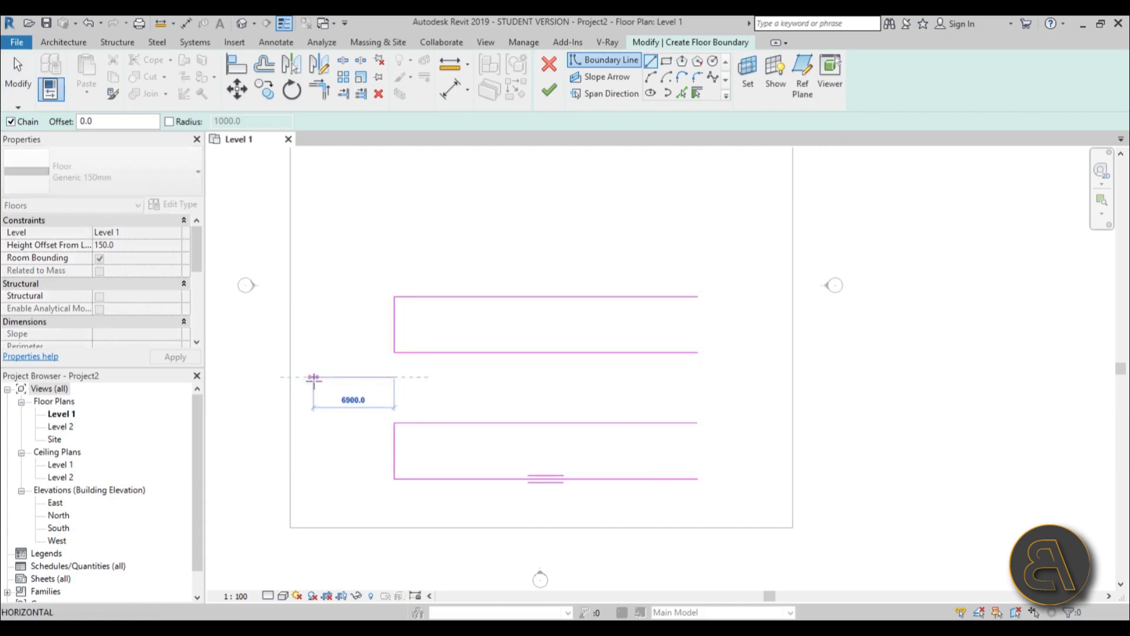
pyautogui.click(314, 377)
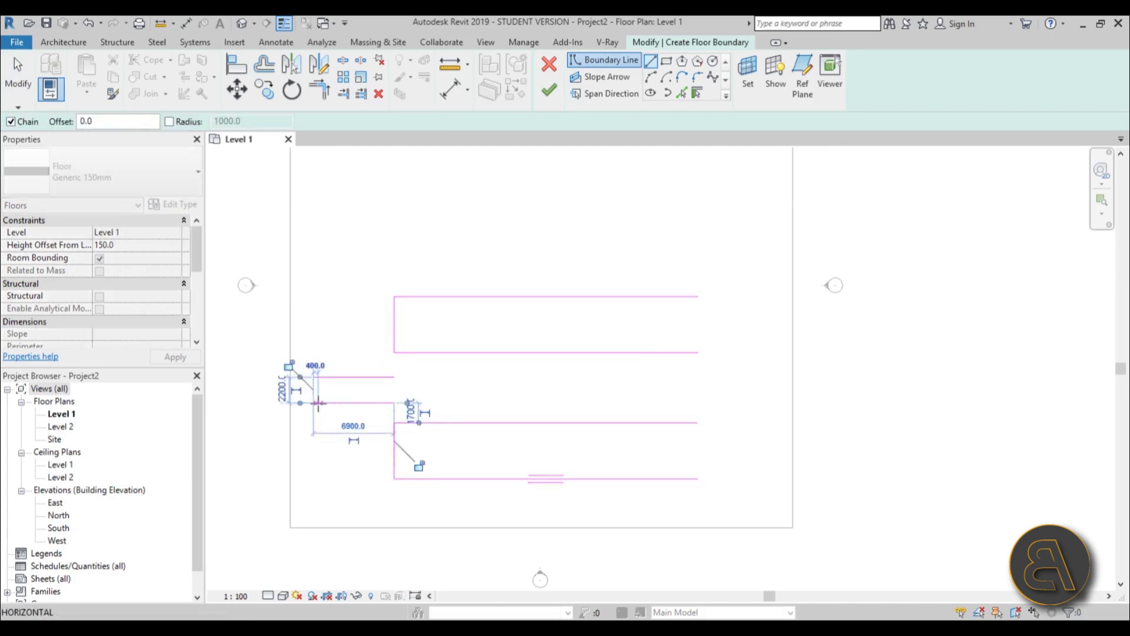
pyautogui.press('Escape')
pyautogui.press('Escape')
pyautogui.click(354, 377)
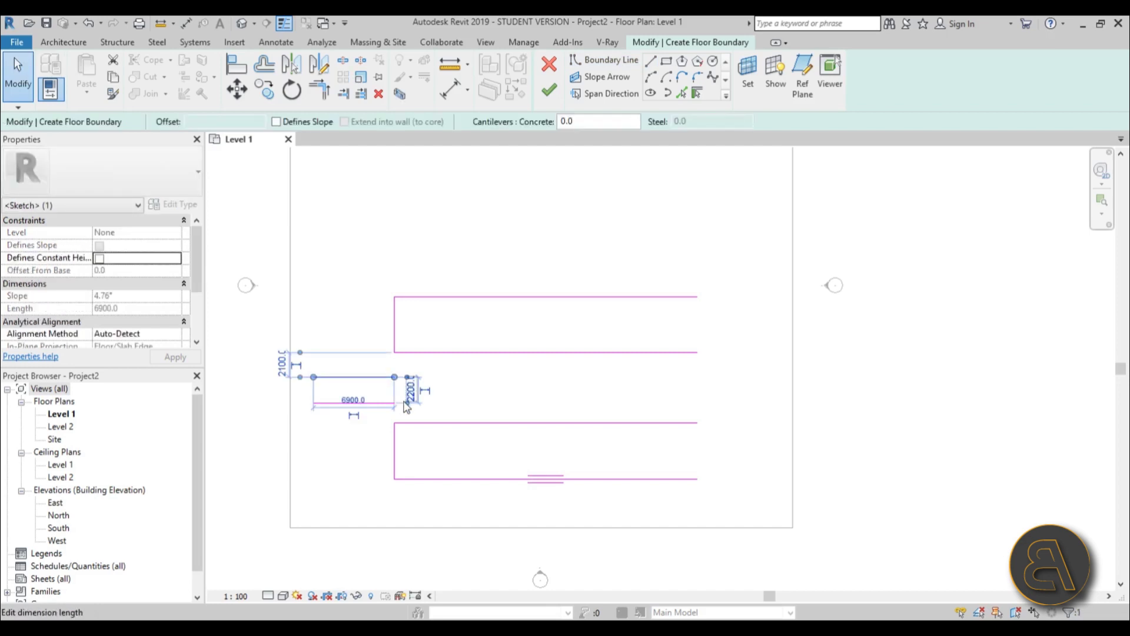
pyautogui.moveTo(407, 403); pyautogui.dragTo(419, 352)
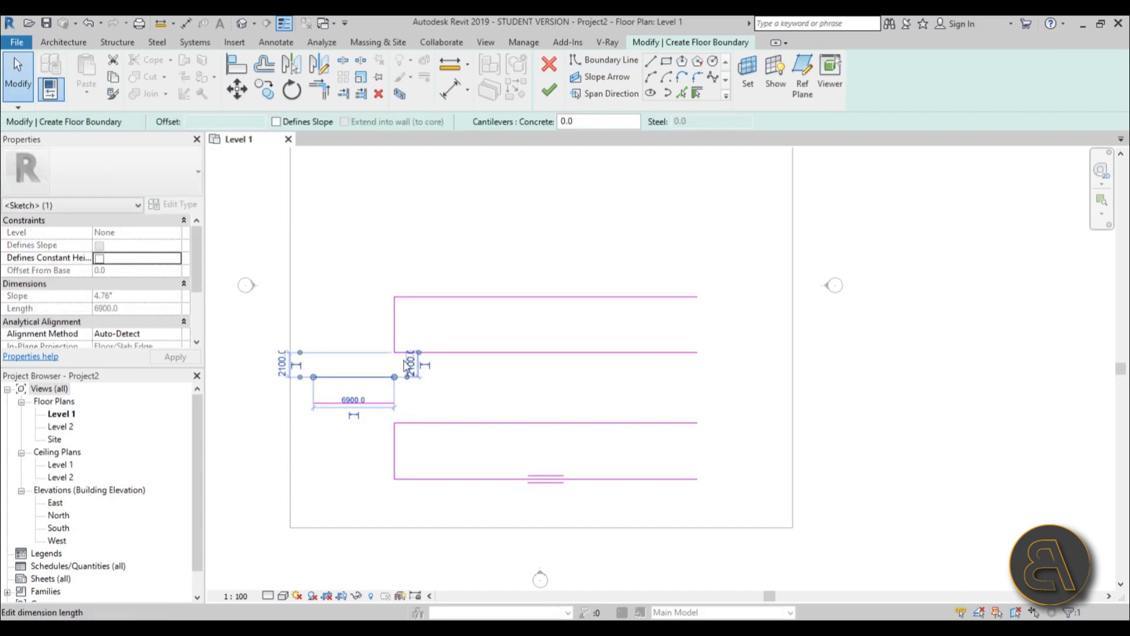
pyautogui.click(411, 365)
pyautogui.write('1500')
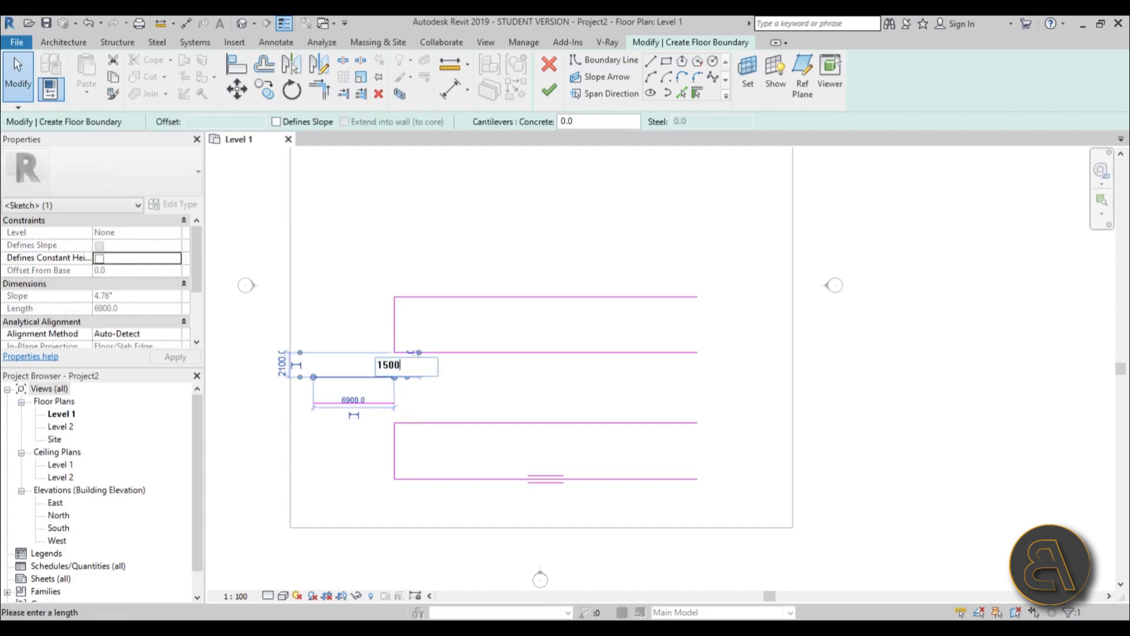
pyautogui.press('Return')
# Set the entrance line's distance to the lower row to 1500 as well
pyautogui.scroll(3, 422, 415)
pyautogui.moveTo(389, 337); pyautogui.dragTo(390, 394)
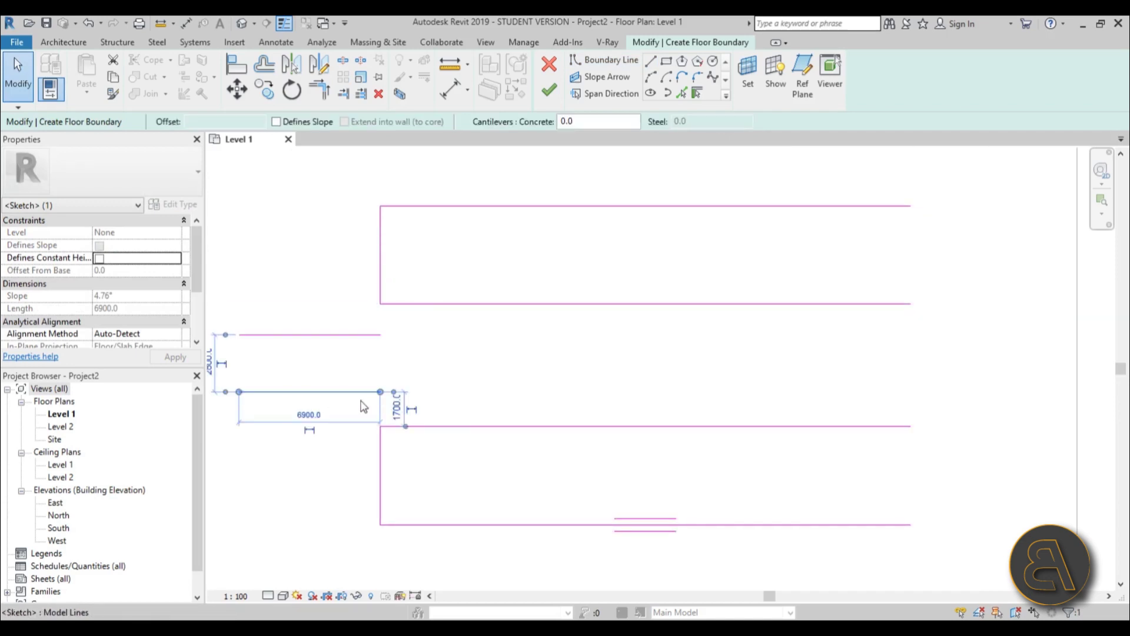
pyautogui.click(393, 409)
pyautogui.write('1')
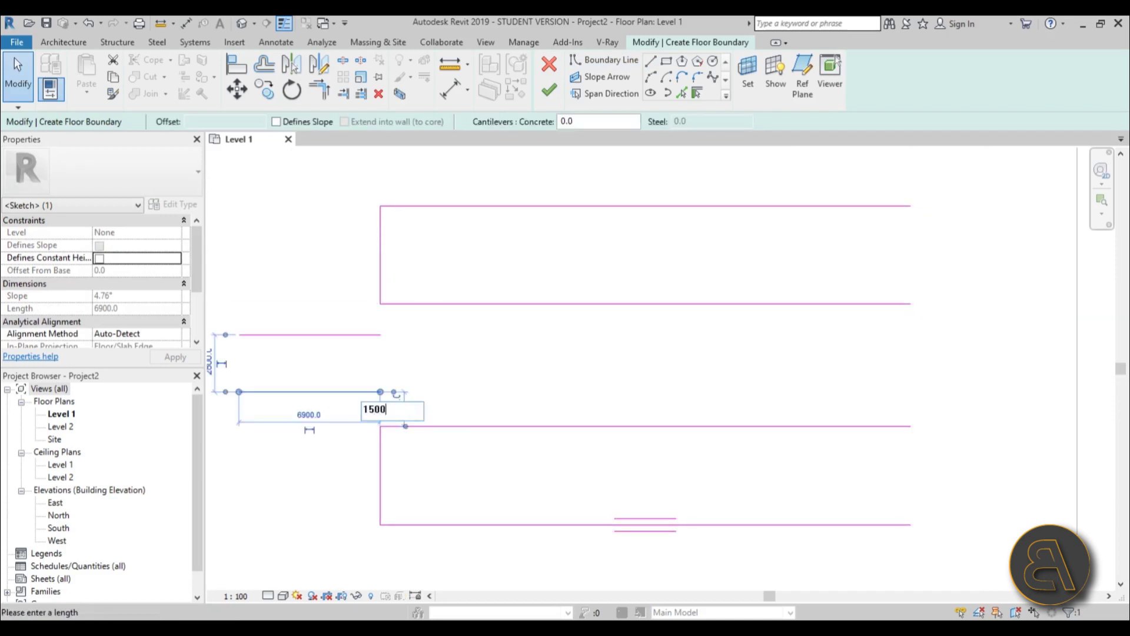
pyautogui.write('50.0')
pyautogui.press('Return')
pyautogui.press('Escape')
pyautogui.scroll(-5, 510, 374)
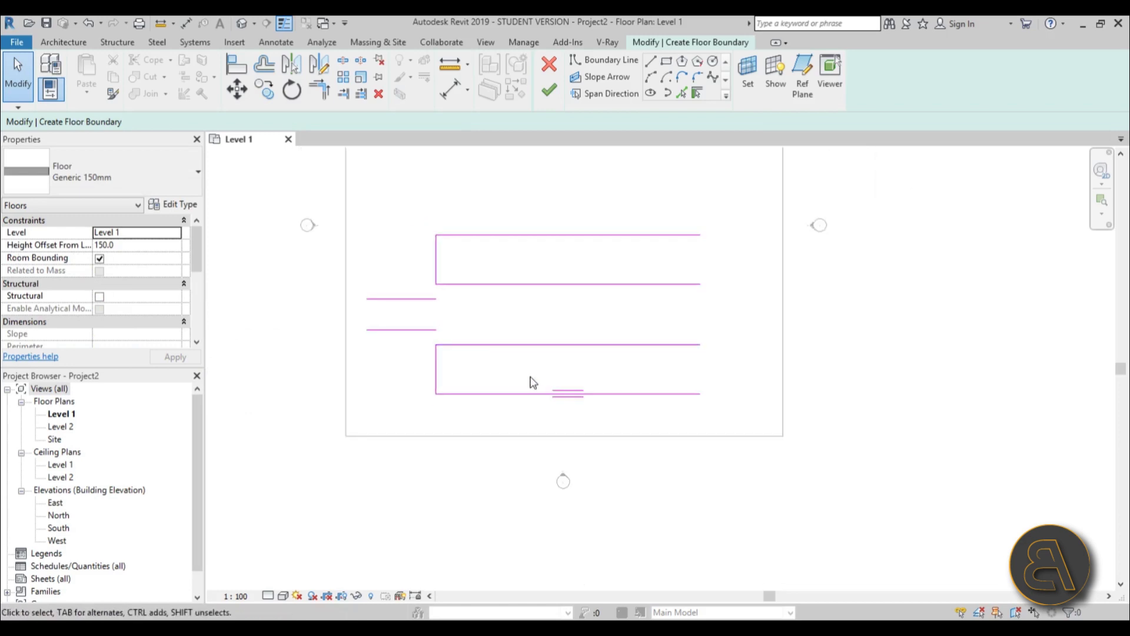
pyautogui.moveTo(533, 382); pyautogui.dragTo(444, 399, button='middle')
pyautogui.moveTo(446, 282)
pyautogui.mouseDown()
pyautogui.moveTo(421, 373)
pyautogui.moveTo(446, 390)
pyautogui.moveTo(421, 382)
pyautogui.moveTo(434, 361)
pyautogui.moveTo(433, 284)
pyautogui.mouseUp()
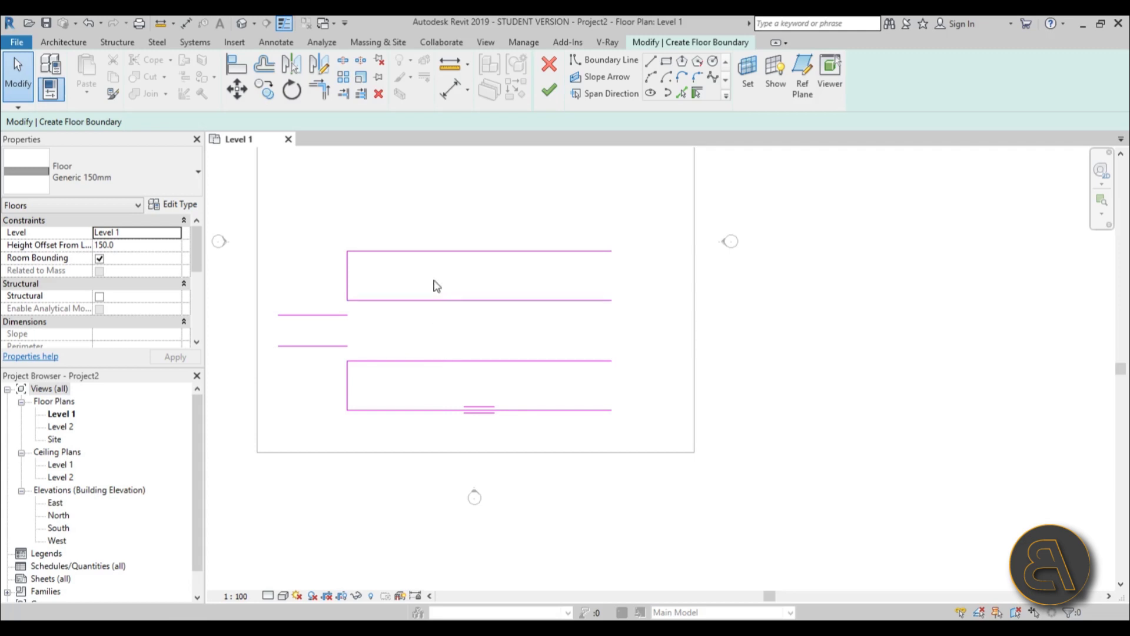
# Draw a vertical boundary line at the right end, first sized to 20000 wide
pyautogui.click(651, 61)
pyautogui.click(611, 251)
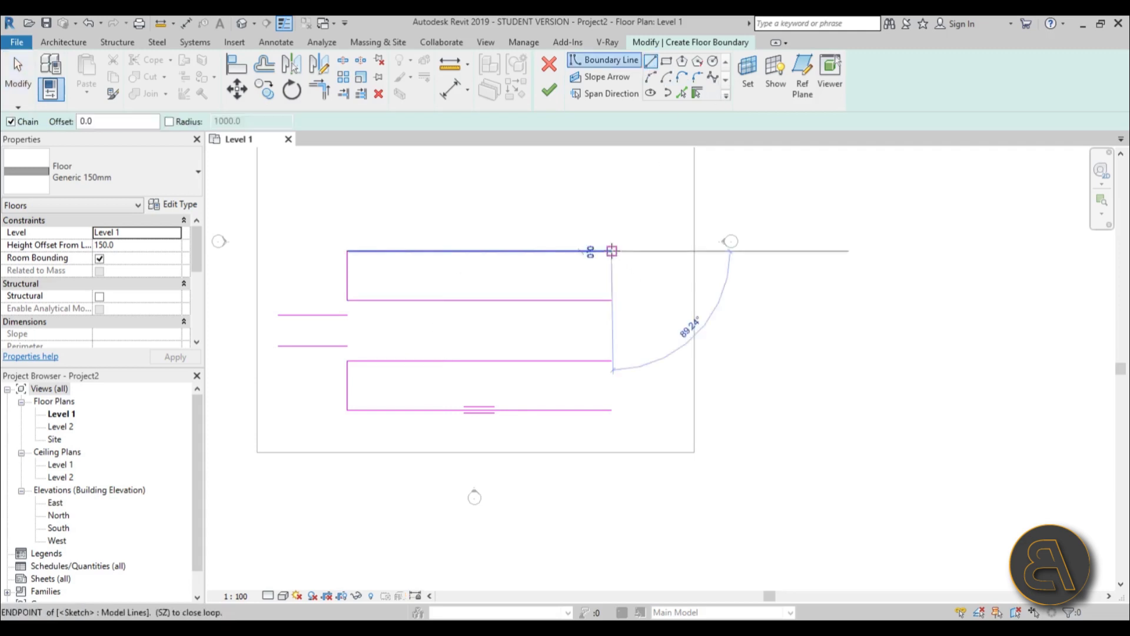
pyautogui.click(612, 315)
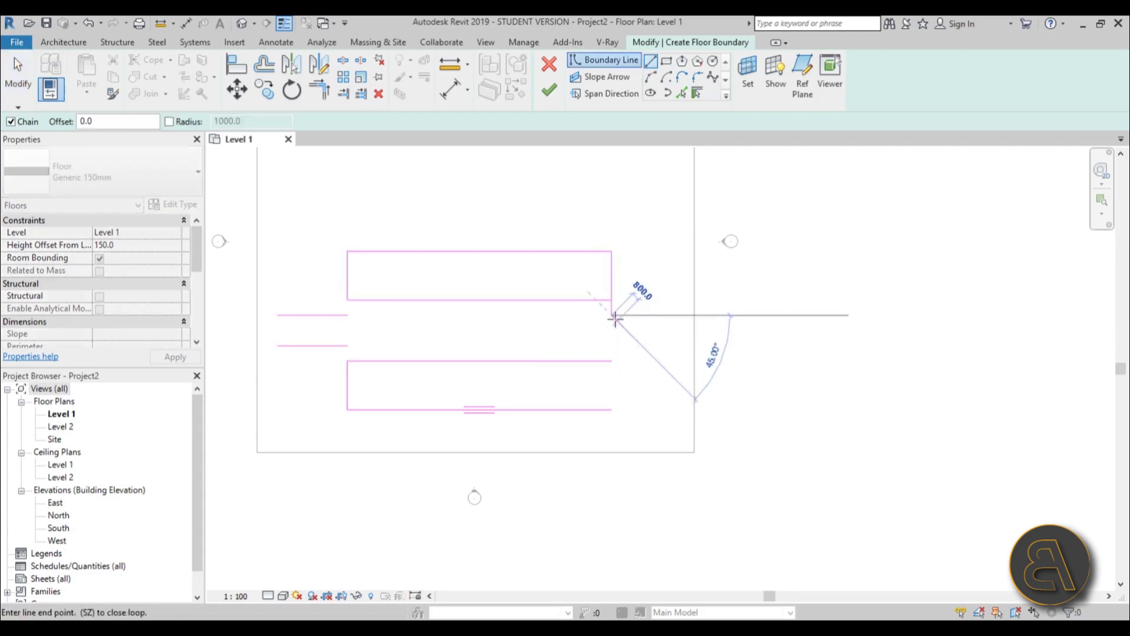
pyautogui.press('Escape')
pyautogui.press('Escape')
pyautogui.click(614, 293)
pyautogui.click(448, 219)
pyautogui.write('20000')
pyautogui.press('Return')
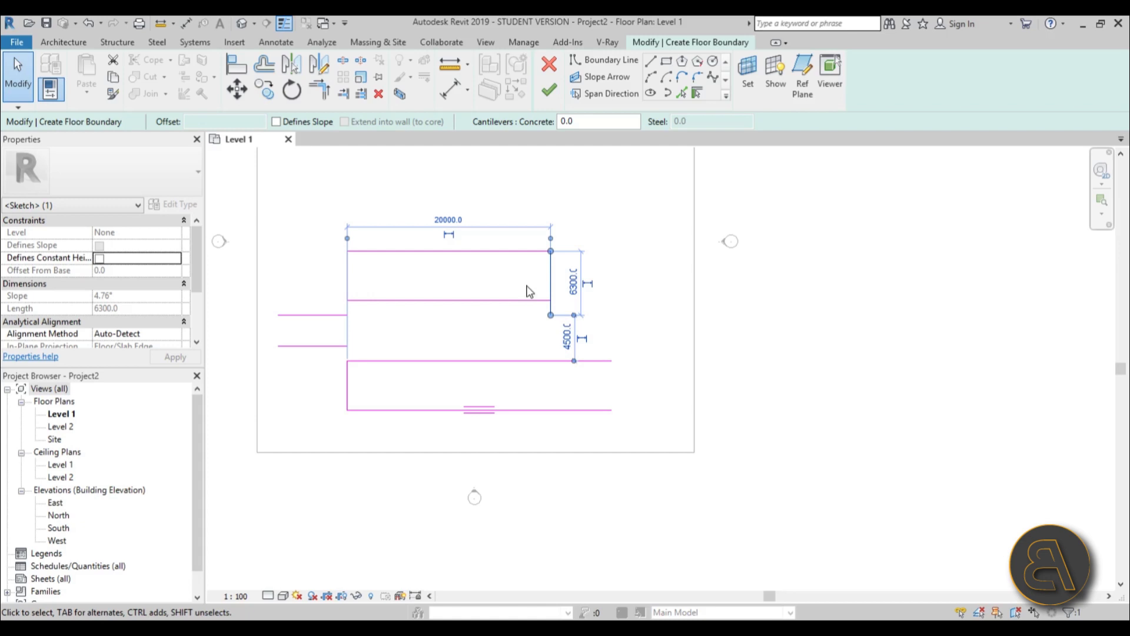
# Move the vertical line right, setting the overall width to 24000
pyautogui.moveTo(551, 284); pyautogui.dragTo(593, 286)
pyautogui.click(469, 221)
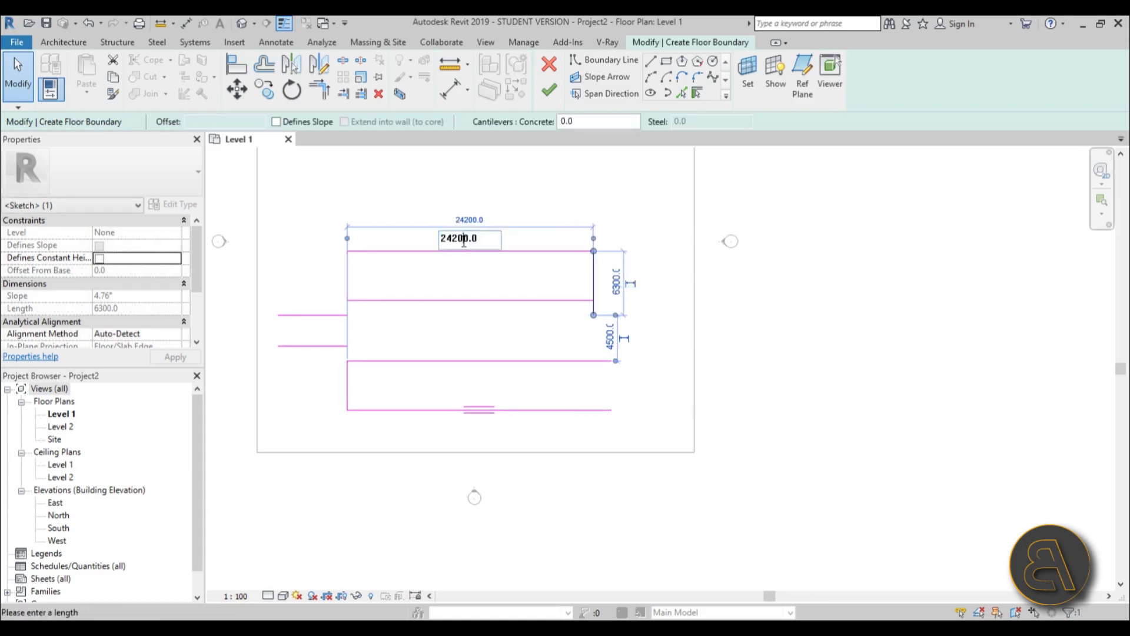
pyautogui.press('BackSpace')
pyautogui.write('0')
pyautogui.press('Return')
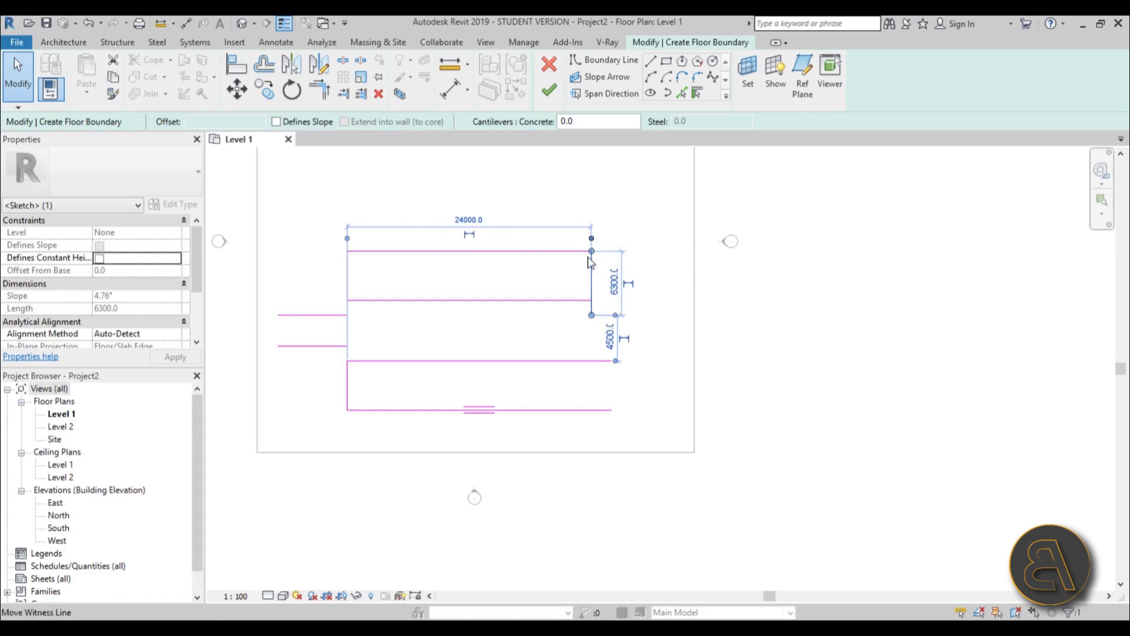
pyautogui.click(583, 318)
pyautogui.click(591, 318)
# Extend the vertical line down past the bottom row and select the two entrance lines
pyautogui.press('r')
pyautogui.press('o')
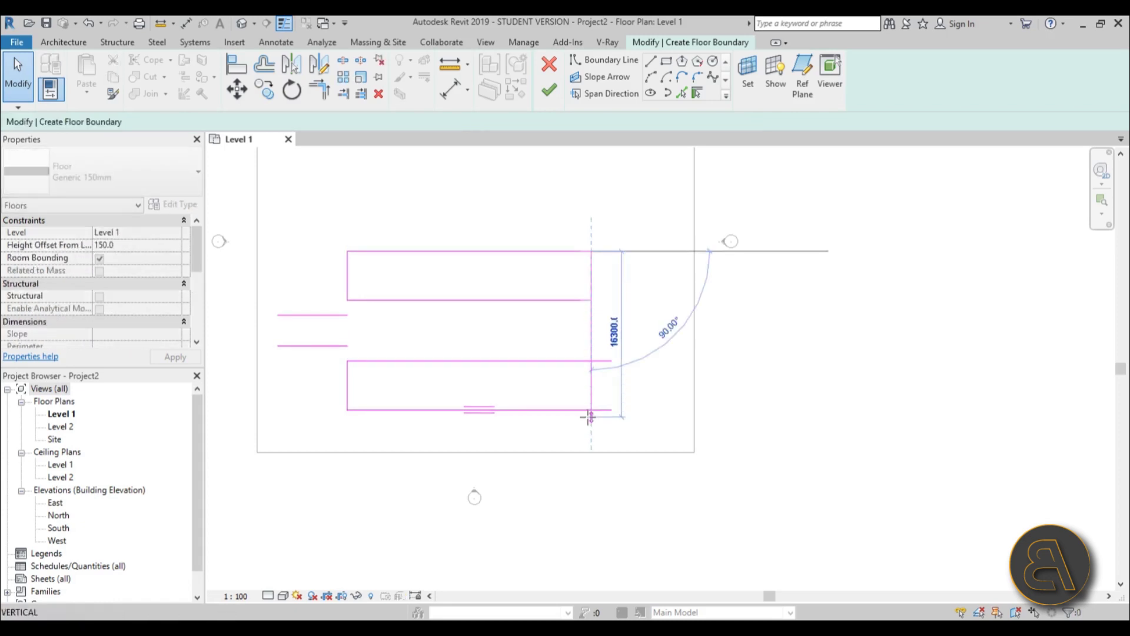
pyautogui.click(590, 412)
pyautogui.scroll(3, 606, 331)
pyautogui.scroll(-3, 606, 378)
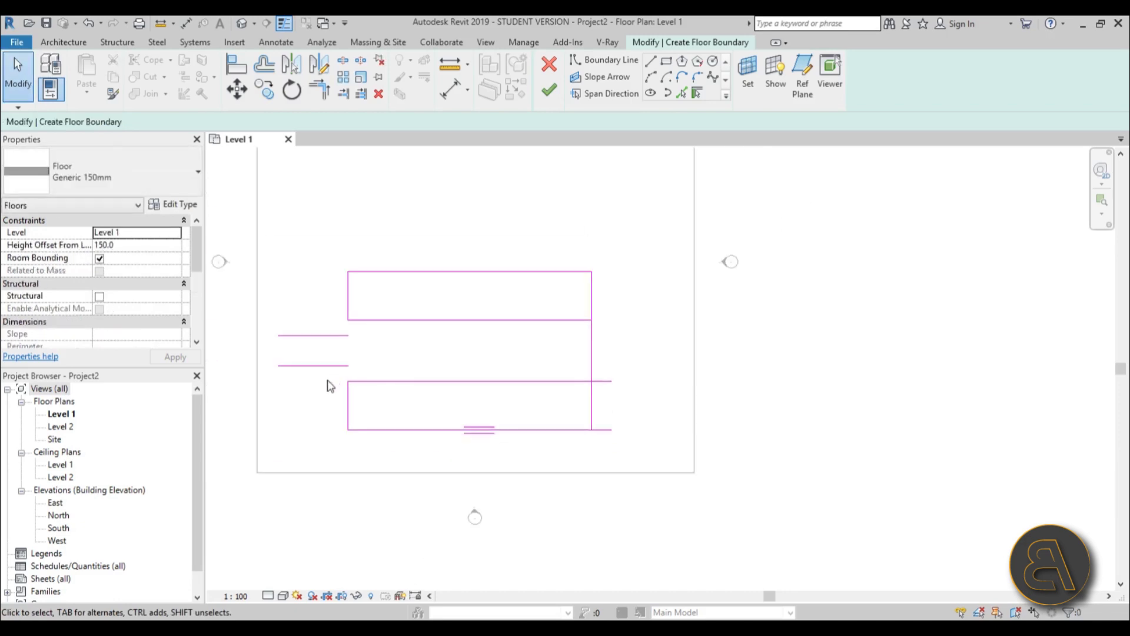
pyautogui.moveTo(328, 383); pyautogui.dragTo(306, 291)
# Copy the two short entrance lines to the right wall
pyautogui.click(265, 88)
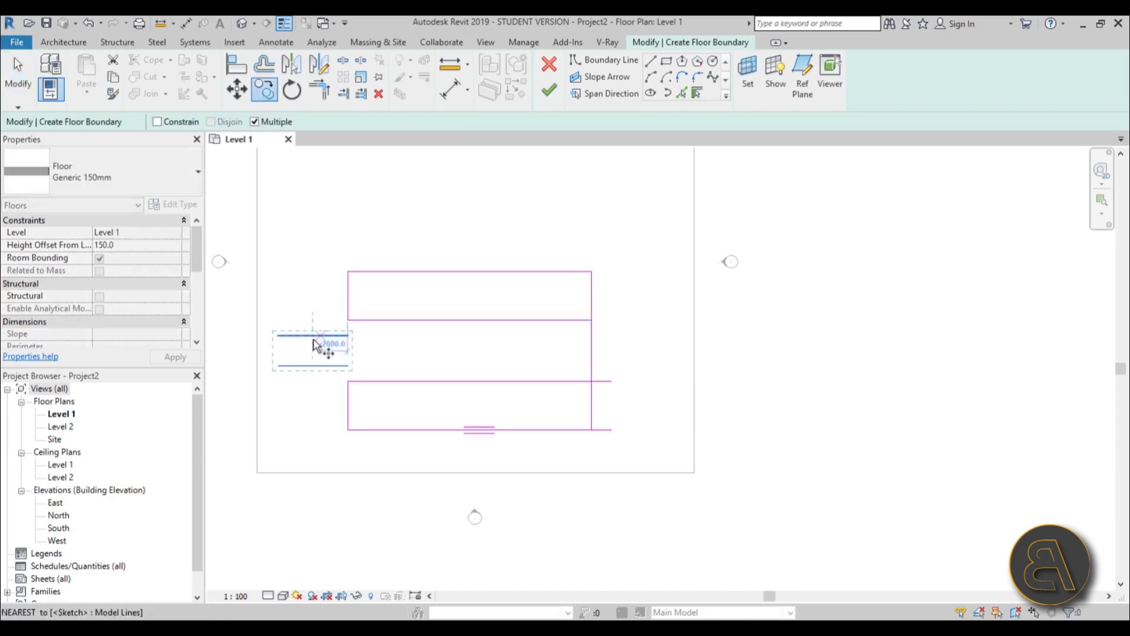
pyautogui.click(279, 339)
pyautogui.click(591, 335)
pyautogui.press('Escape')
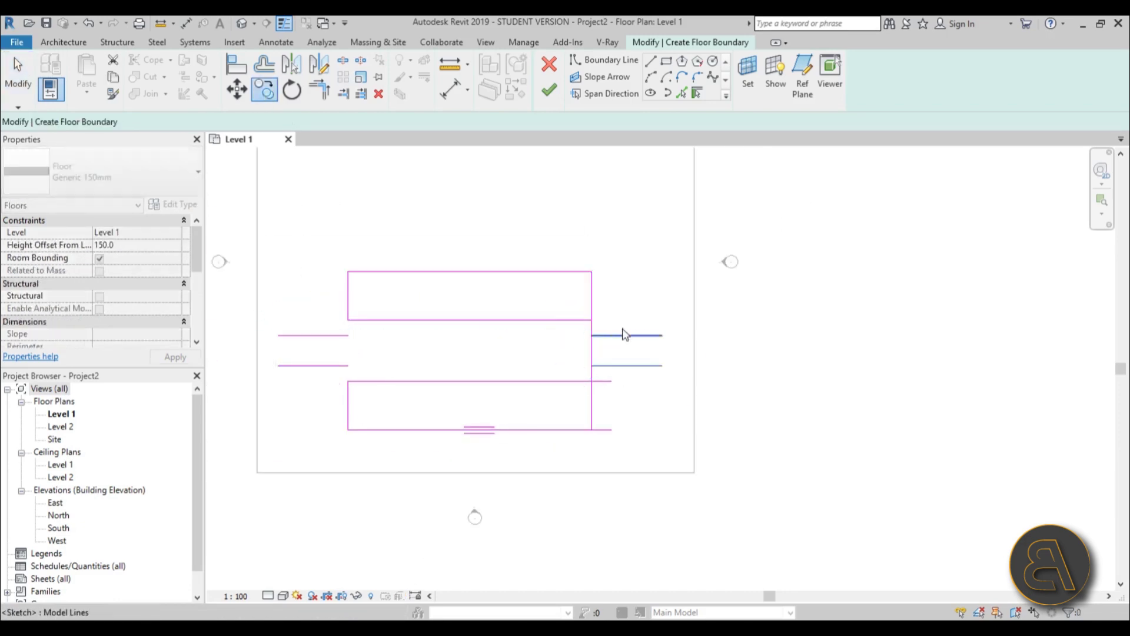
pyautogui.scroll(3, 624, 324)
pyautogui.scroll(-4, 467, 356)
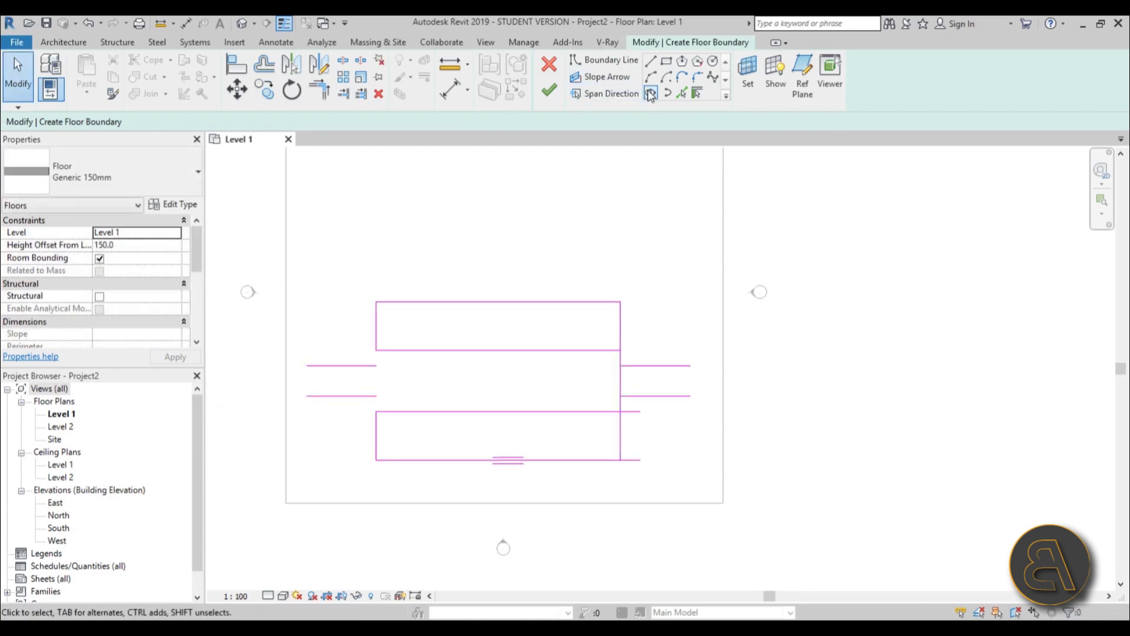
# Draw a start-end-radius arc from the copied lines and a long top line running left
pyautogui.click(650, 76)
pyautogui.click(622, 365)
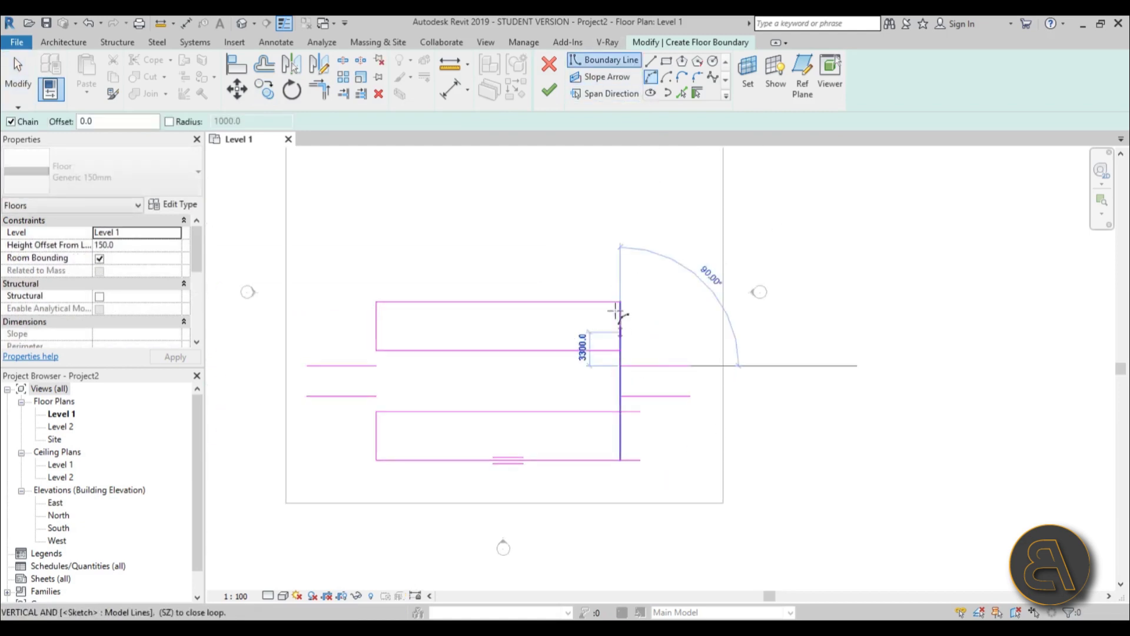
pyautogui.click(621, 278)
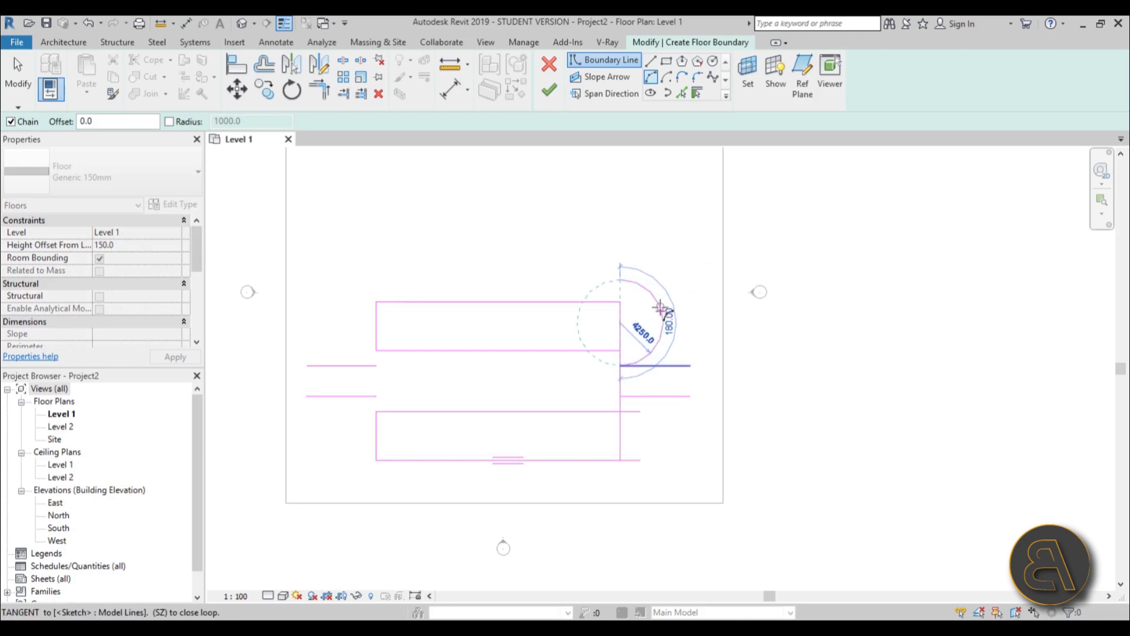
pyautogui.click(642, 336)
pyautogui.click(650, 60)
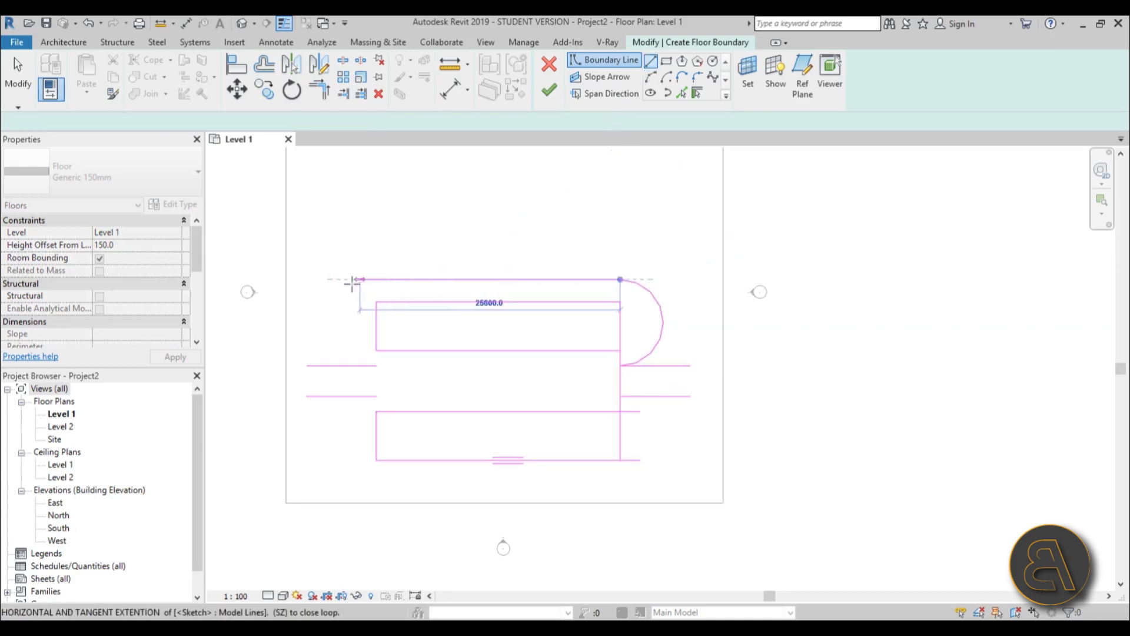
pyautogui.click(307, 279)
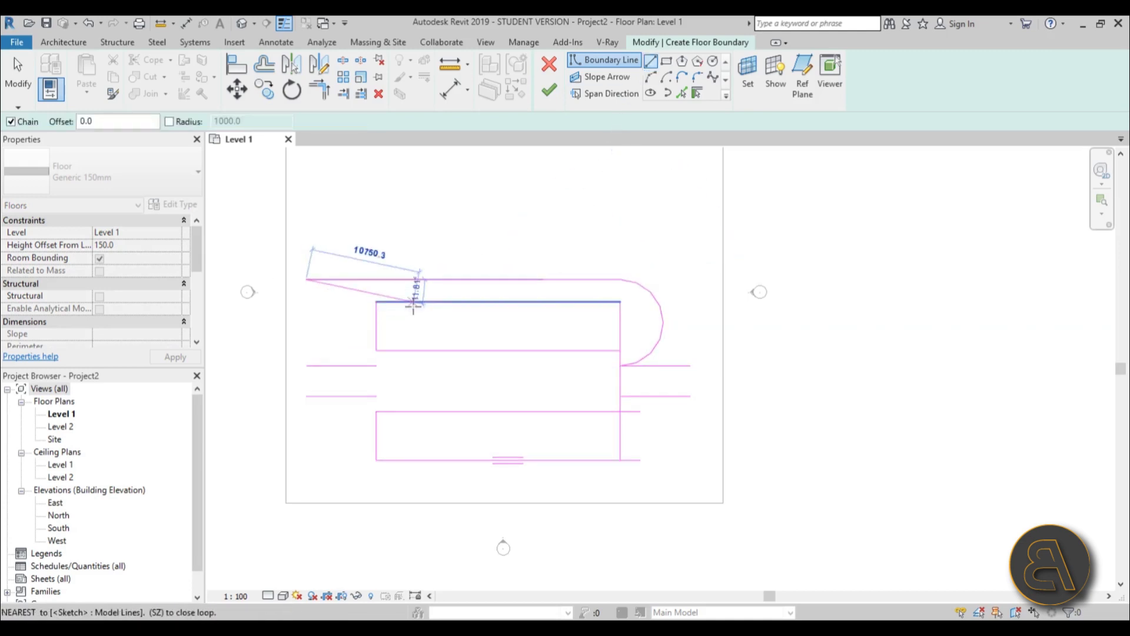
pyautogui.scroll(-1, 399, 380)
pyautogui.scroll(-1, 401, 381)
pyautogui.press('Escape')
pyautogui.press('Escape')
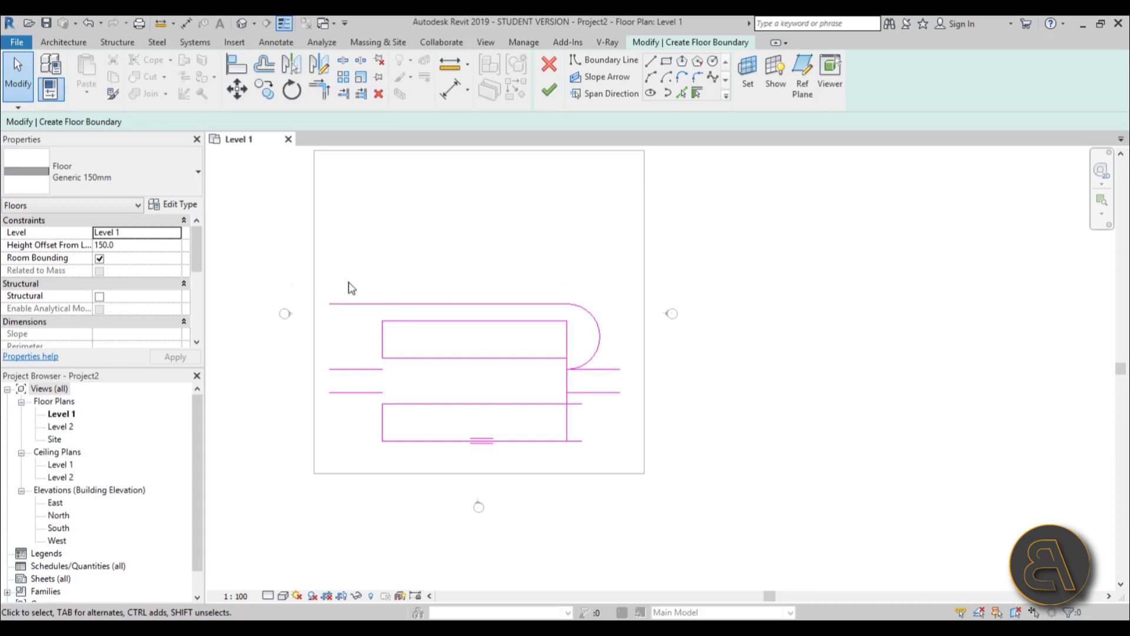
# Offset the top line and the arc outward by 3000 with Pick Lines
pyautogui.click(681, 94)
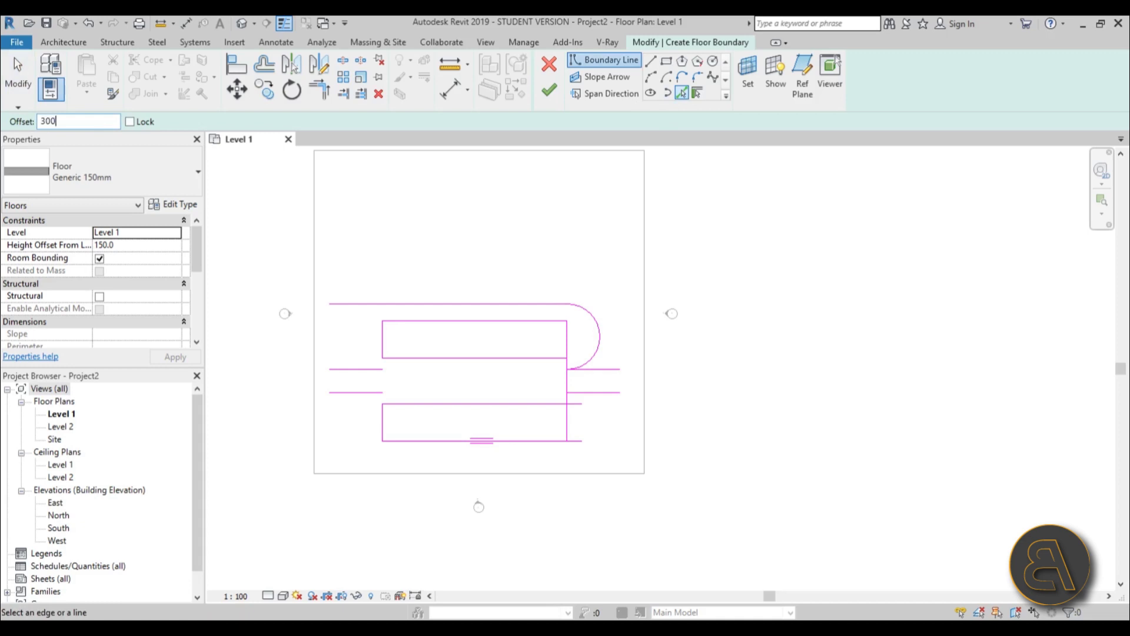
pyautogui.click(556, 305)
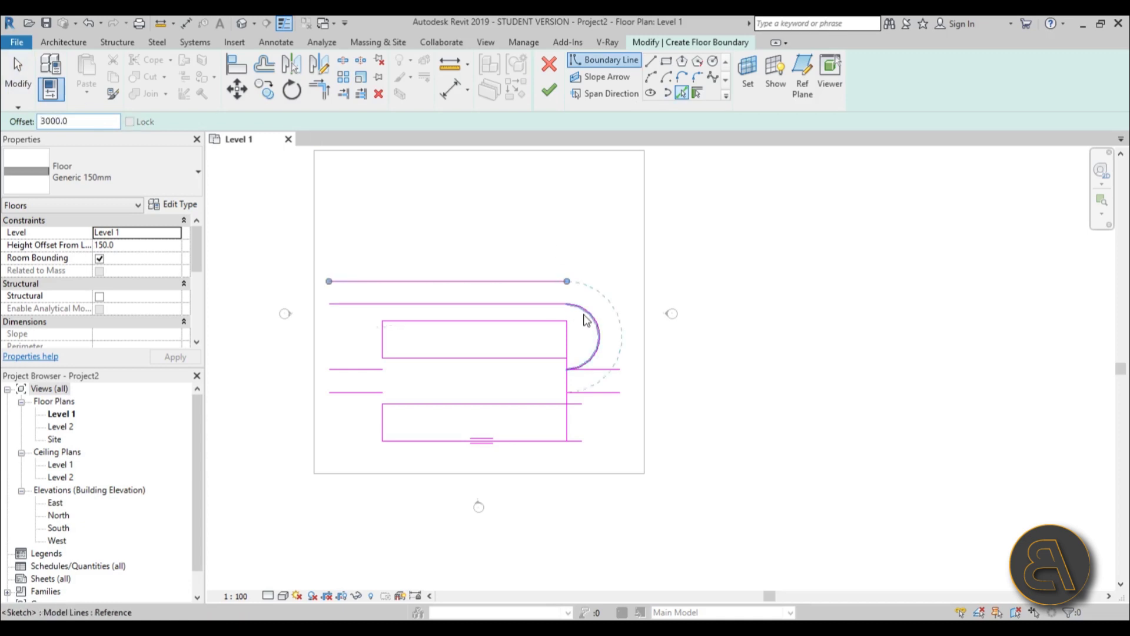
pyautogui.click(599, 336)
pyautogui.press('Escape')
# Delete the two short lines on the right side
pyautogui.scroll(3, 612, 396)
pyautogui.click(612, 393)
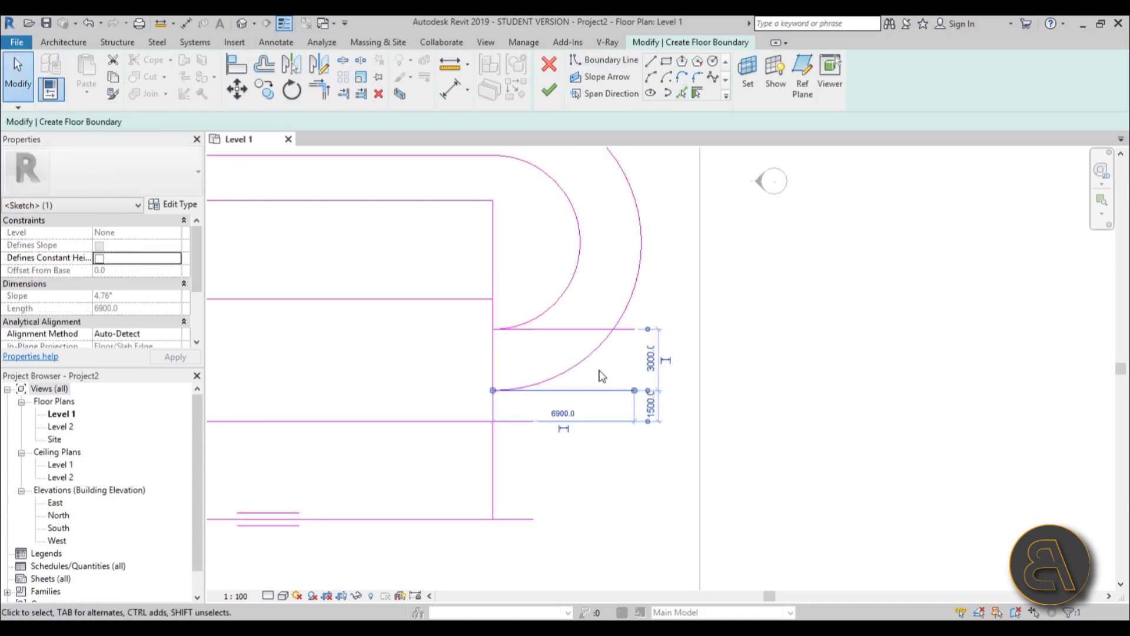
pyautogui.keyDown('ctrl'); pyautogui.click(580, 330); pyautogui.keyUp('ctrl')
pyautogui.press('Delete')
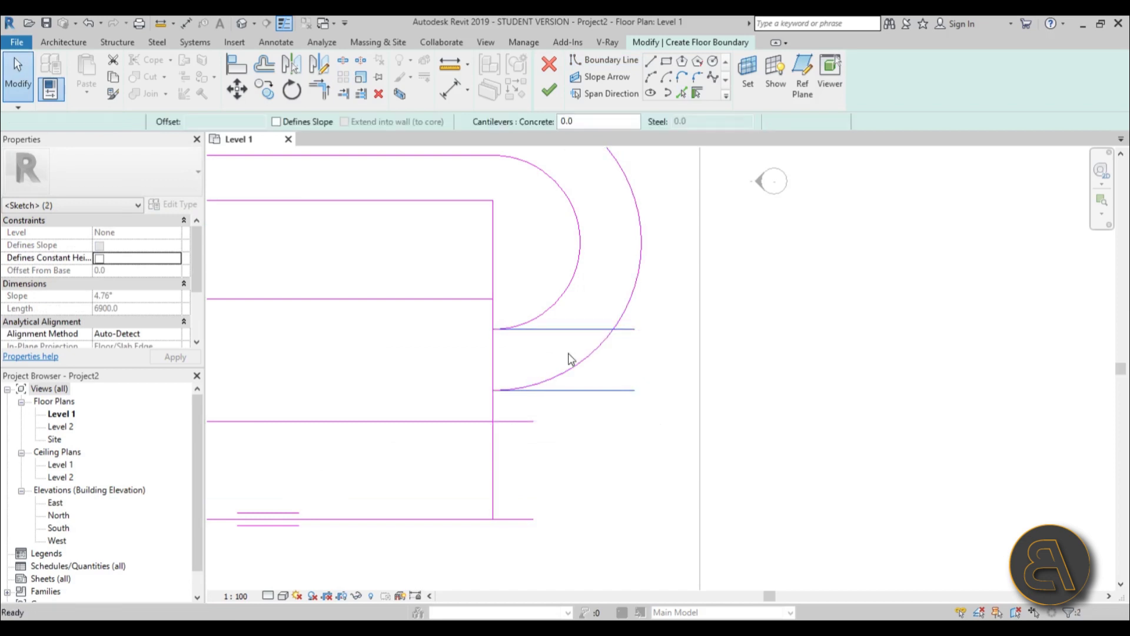
pyautogui.scroll(-3, 589, 365)
pyautogui.press('s')
pyautogui.press('l')
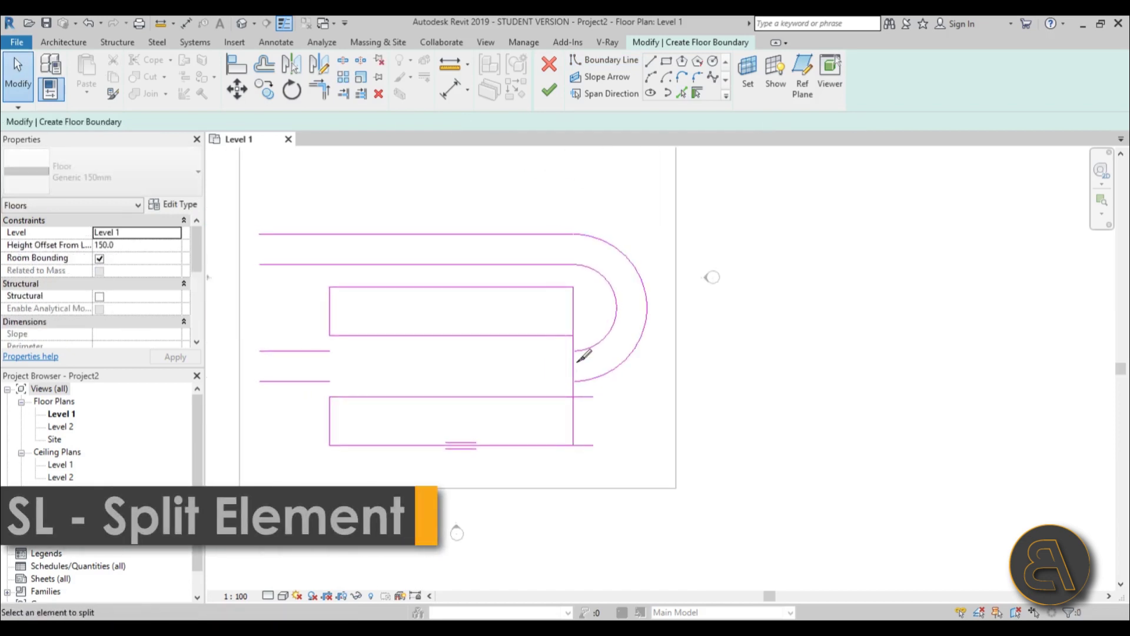
pyautogui.press('Escape')
# Trim the inner and outer arcs to clean corners with the vertical lines using TR
pyautogui.press('t')
pyautogui.press('r')
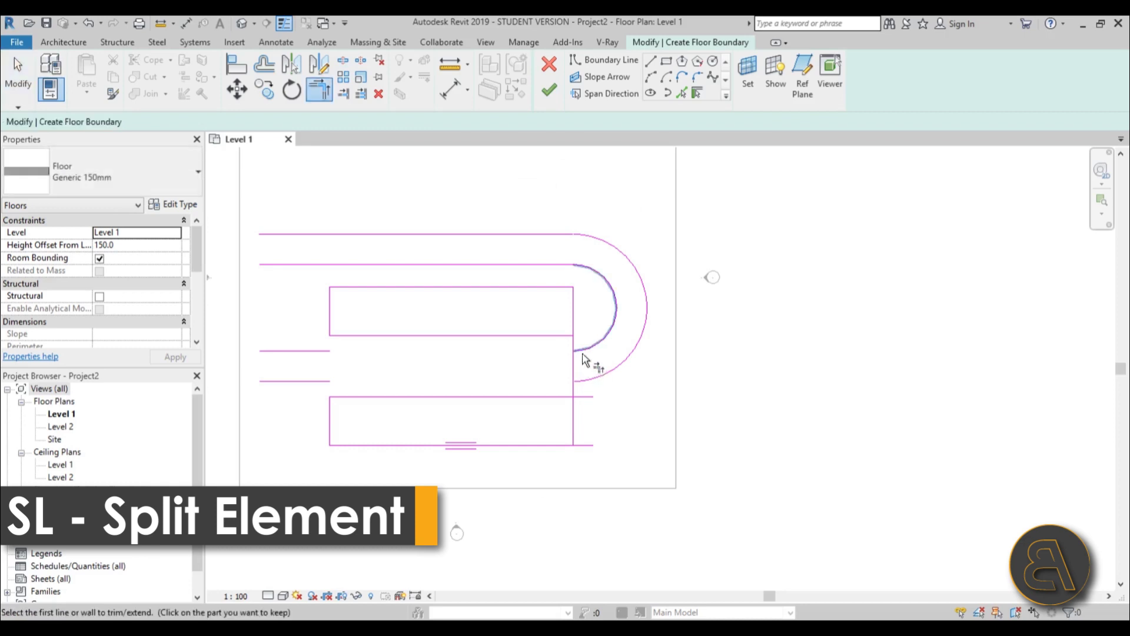
pyautogui.click(591, 378)
pyautogui.click(574, 393)
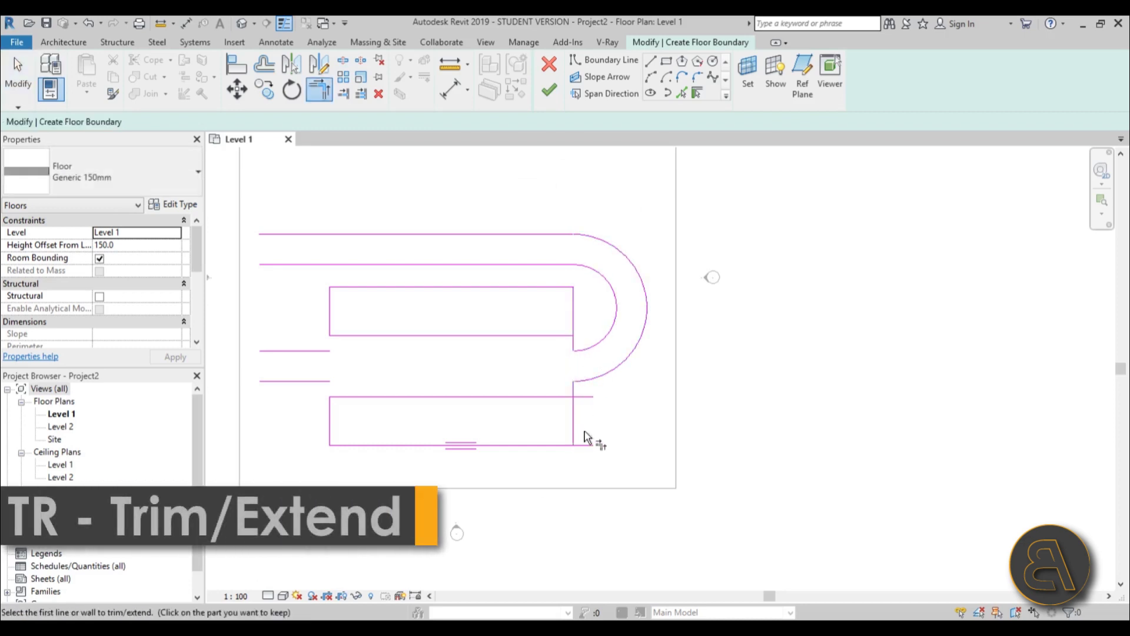
pyautogui.click(574, 438)
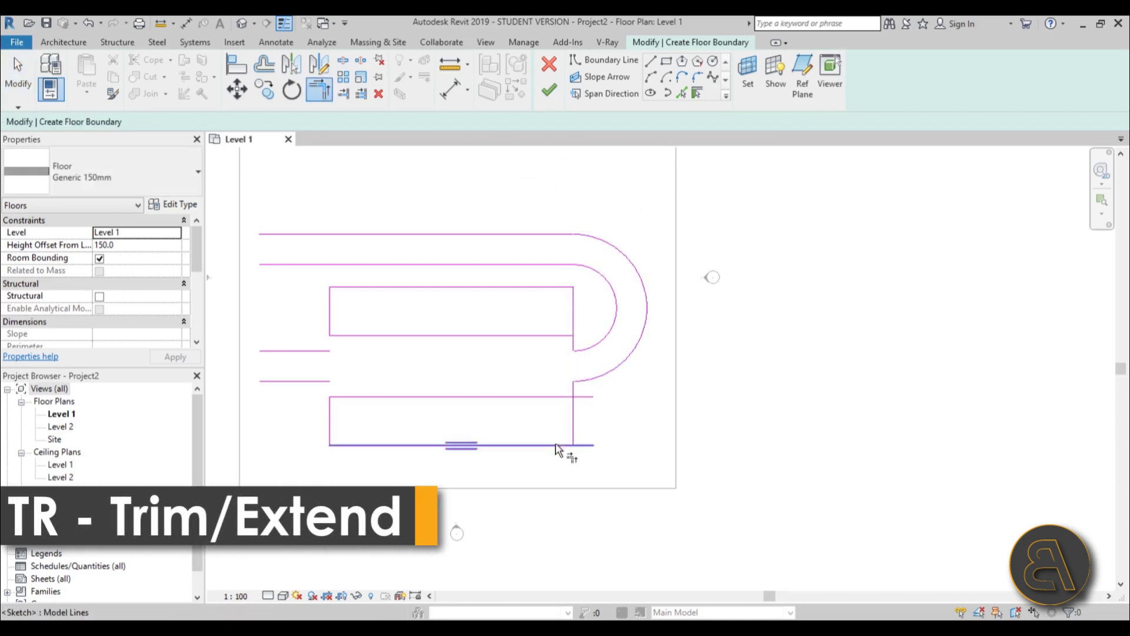
pyautogui.click(589, 348)
pyautogui.press('Escape')
# Delete the bottom line below the lower block, then undo to restore it
pyautogui.click(582, 397)
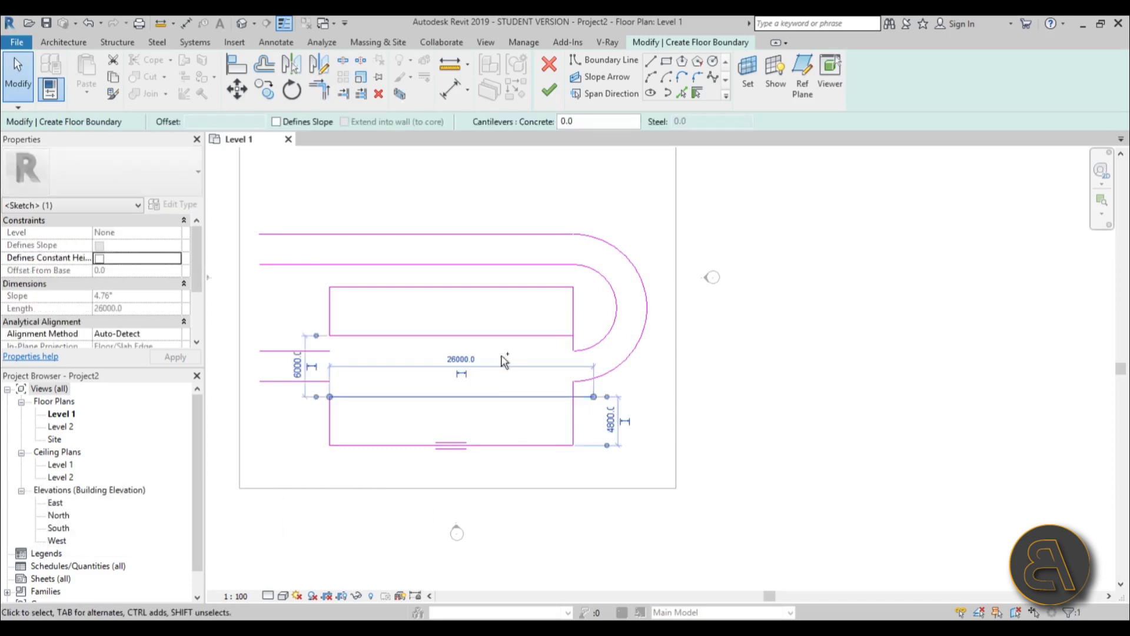
pyautogui.press('Delete')
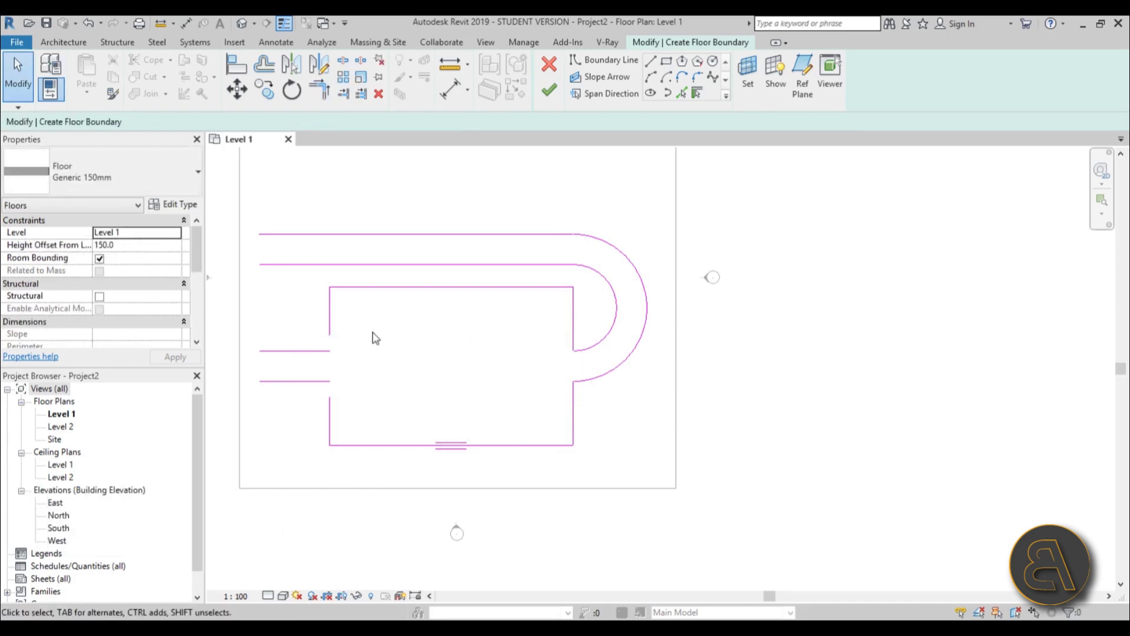
pyautogui.press('t')
pyautogui.press('r')
pyautogui.click(330, 333)
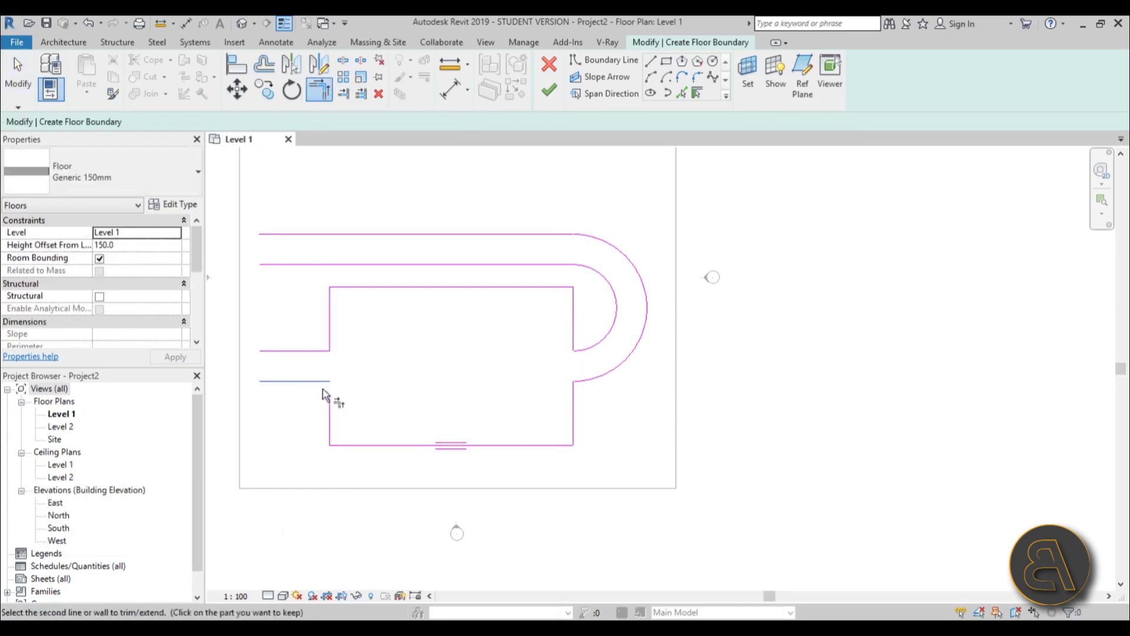
pyautogui.scroll(-3, 417, 405)
pyautogui.press('Escape')
pyautogui.scroll(2, 323, 378)
pyautogui.click(310, 366)
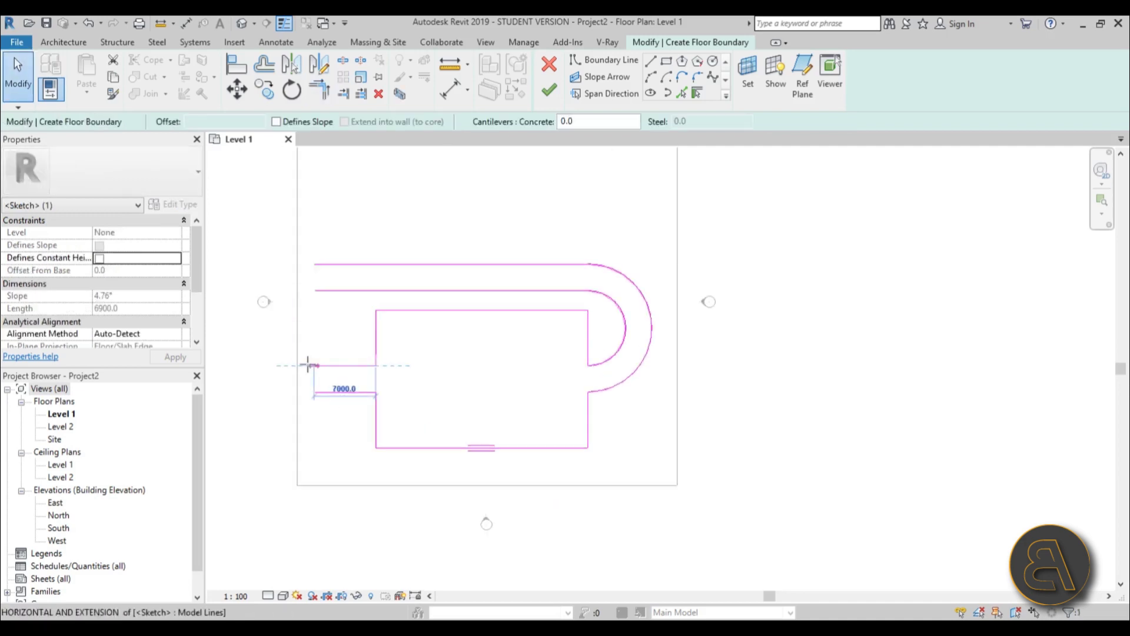
pyautogui.hotkey('ctrl', 'z')
pyautogui.hotkey('ctrl', 'z')
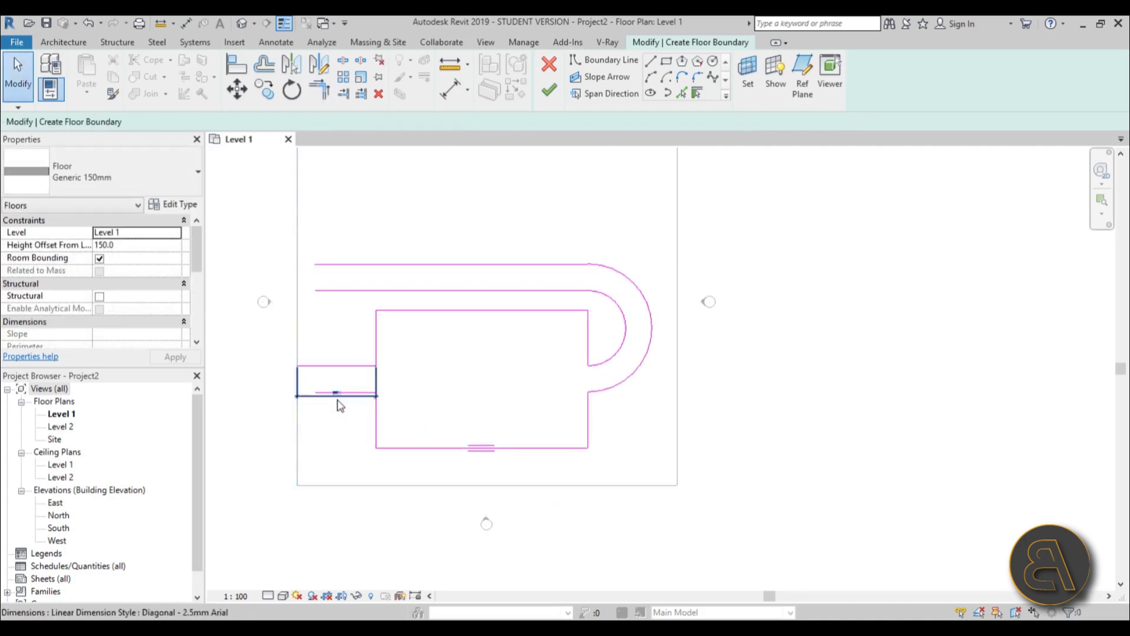
# Stretch the lower and upper horizontal road lines out to the floor's left edge
pyautogui.click(340, 405)
pyautogui.scroll(2, 340, 405)
pyautogui.press('Escape')
pyautogui.click(339, 393)
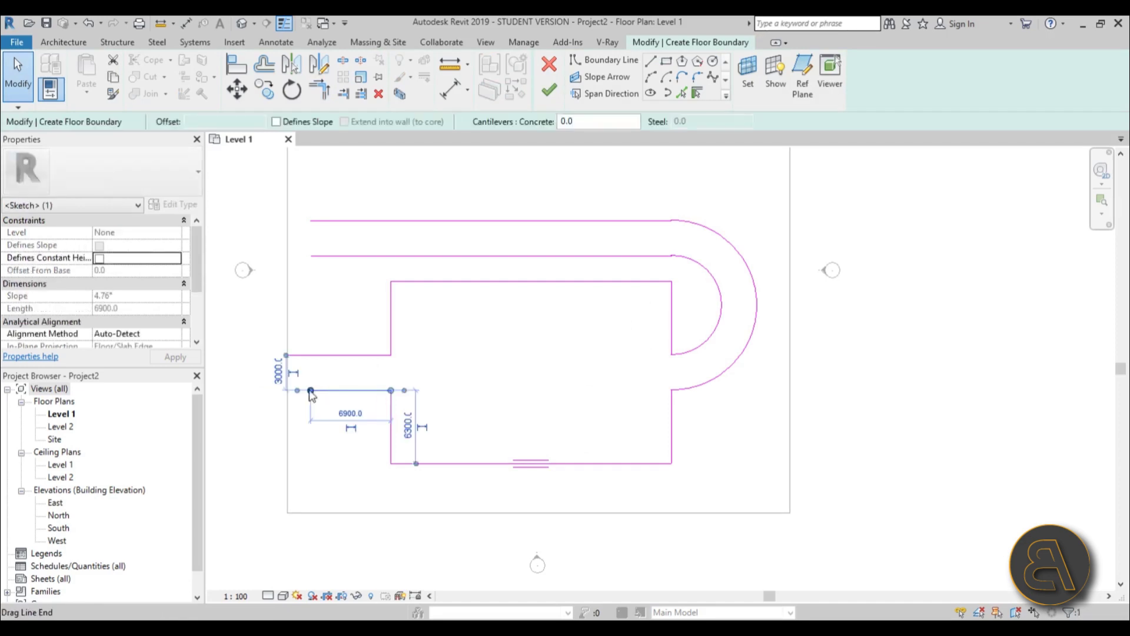
pyautogui.moveTo(315, 392); pyautogui.dragTo(287, 389)
pyautogui.click(312, 255)
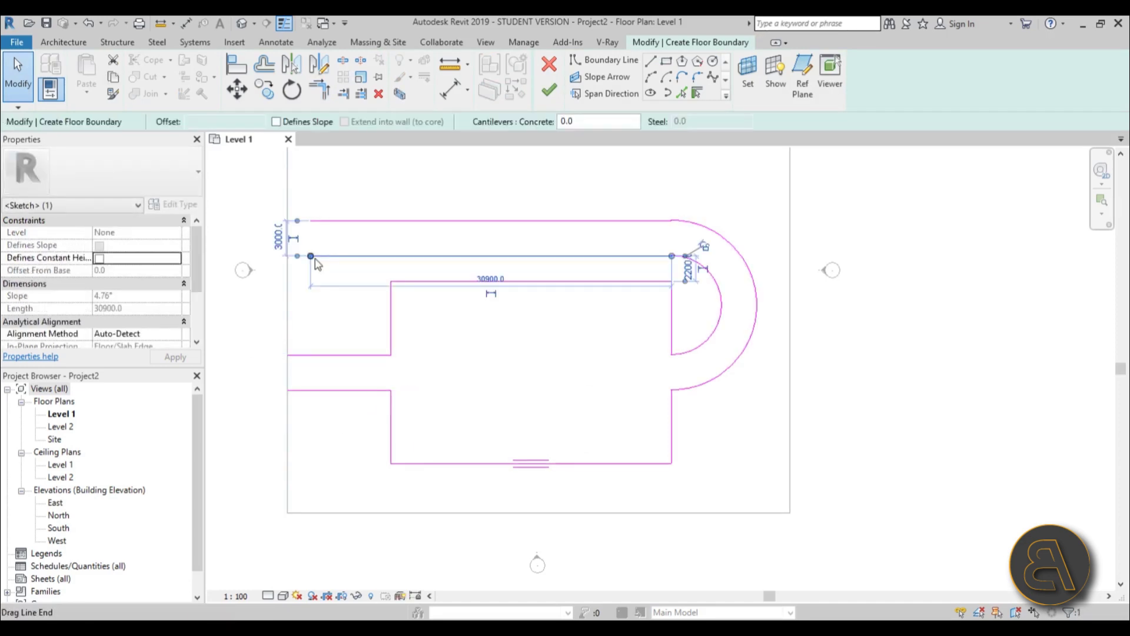
pyautogui.moveTo(311, 255); pyautogui.dragTo(287, 221)
pyautogui.click(323, 221)
# Draw the outer rectangular floor boundary along the site edges with chained boundary lines
pyautogui.click(651, 61)
pyautogui.click(287, 255)
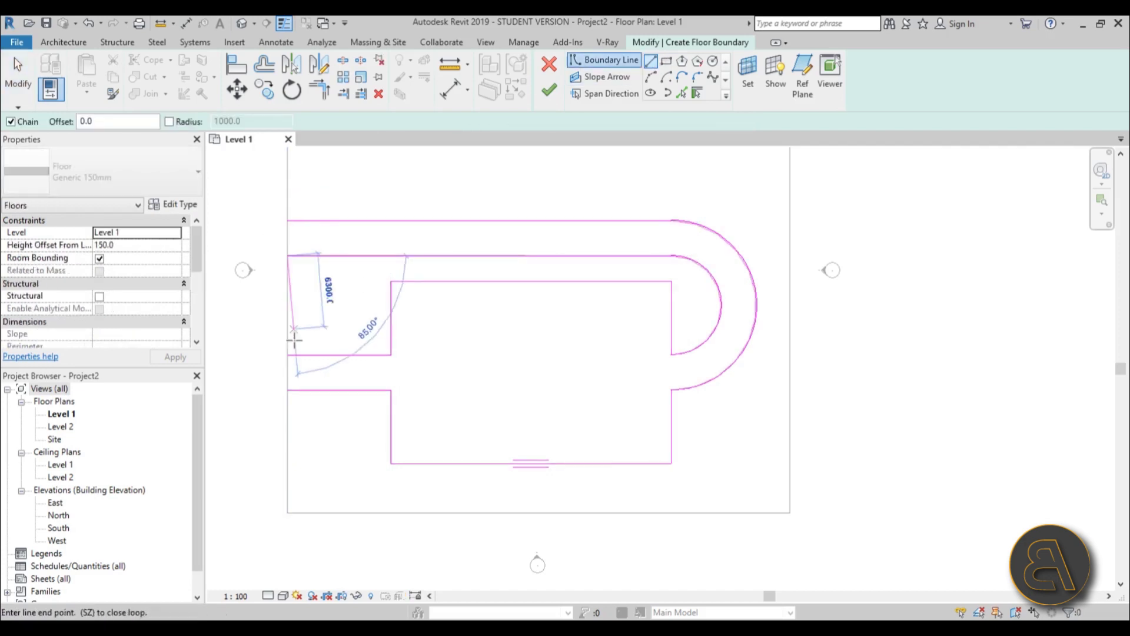
pyautogui.click(287, 355)
pyautogui.click(287, 389)
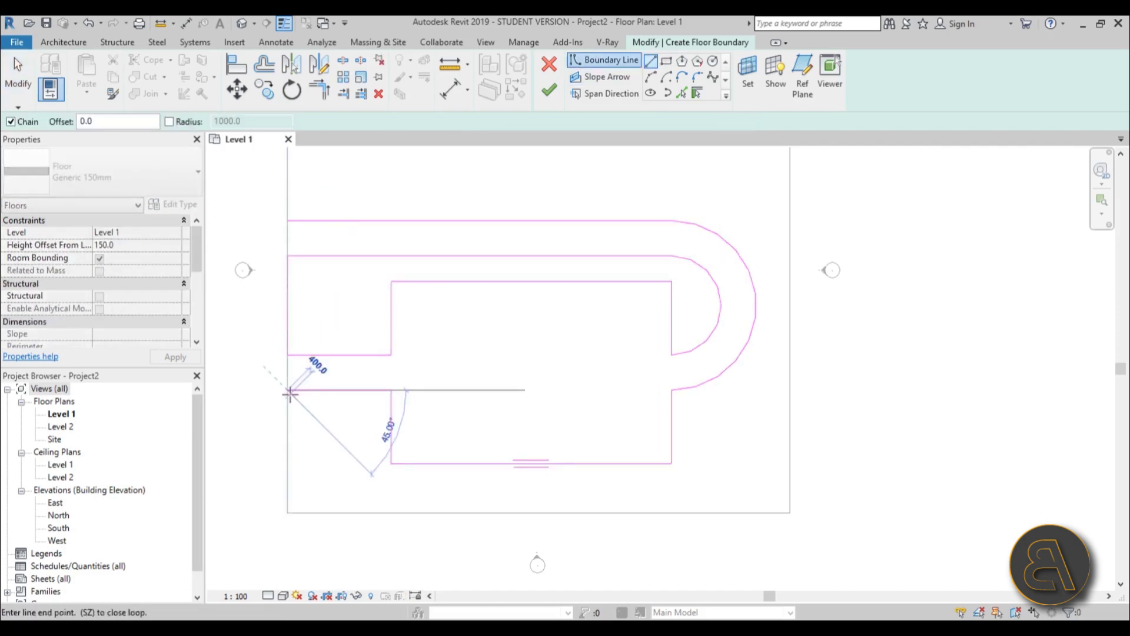
pyautogui.click(287, 512)
pyautogui.click(789, 513)
pyautogui.scroll(-3, 789, 471)
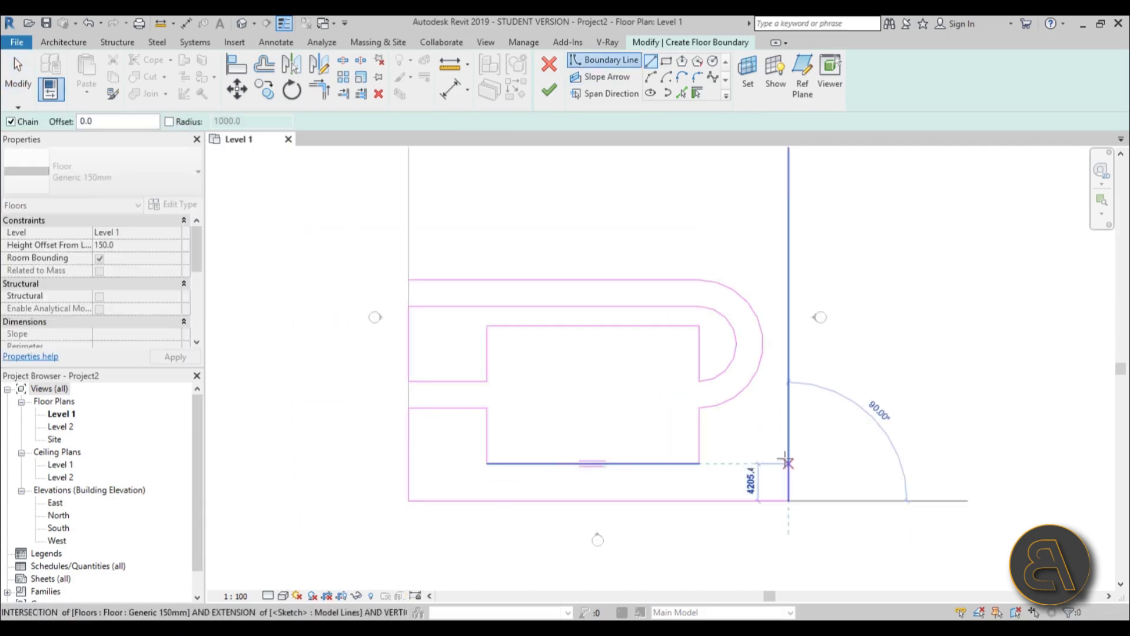
pyautogui.click(786, 242)
pyautogui.click(537, 242)
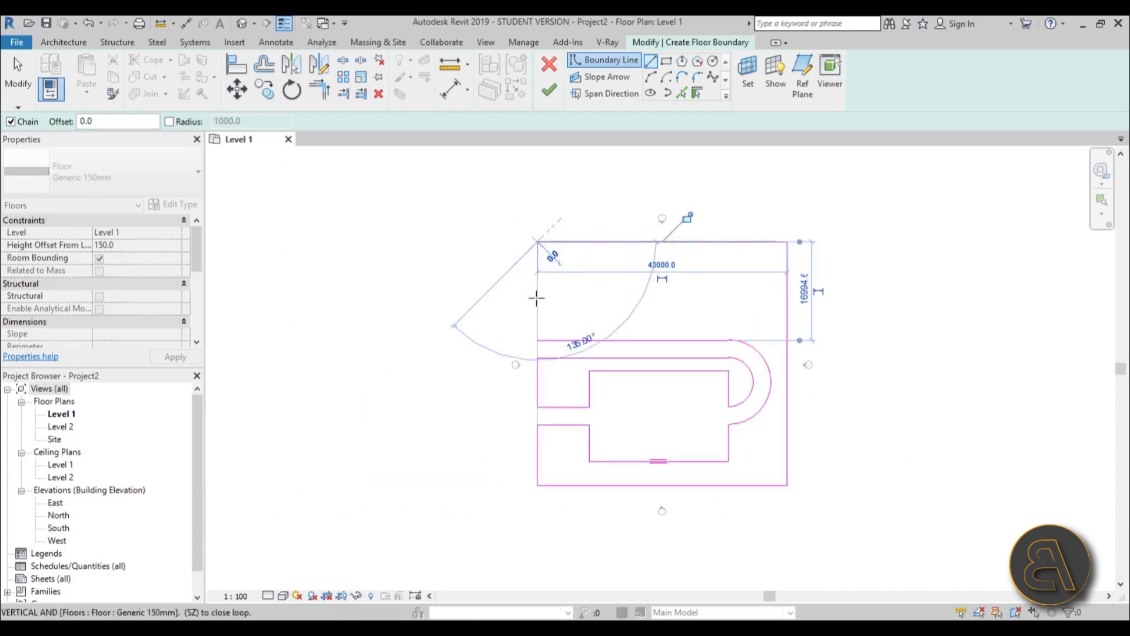
pyautogui.click(537, 340)
pyautogui.scroll(2, 681, 323)
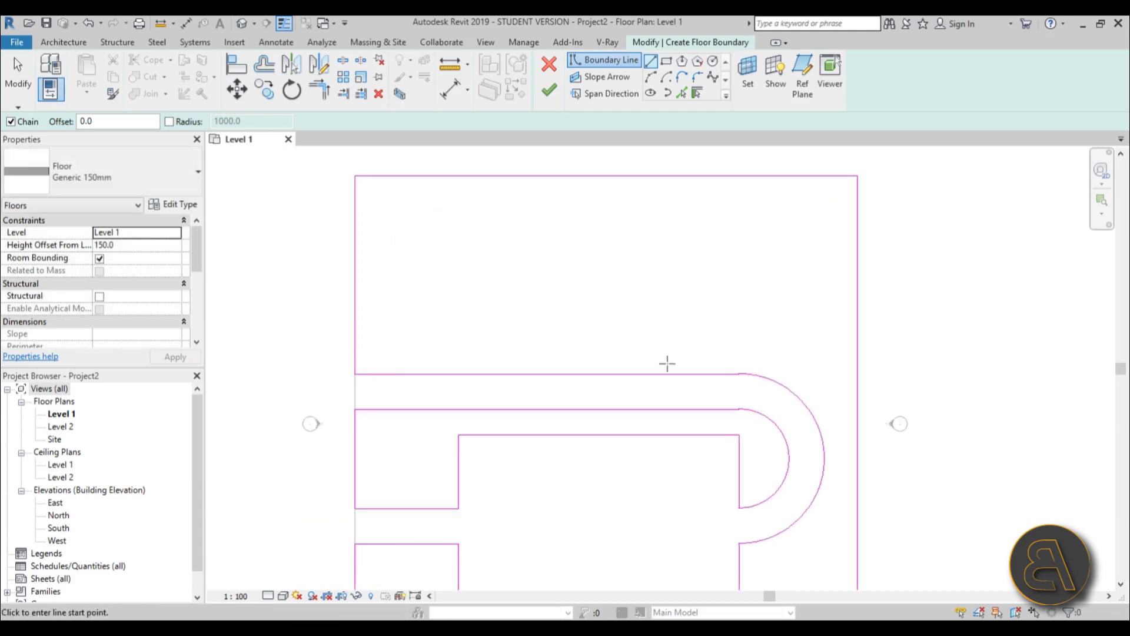
# Draw a 50° slanted line up from the top road line, joined to a horizontal line running left
pyautogui.click(715, 373)
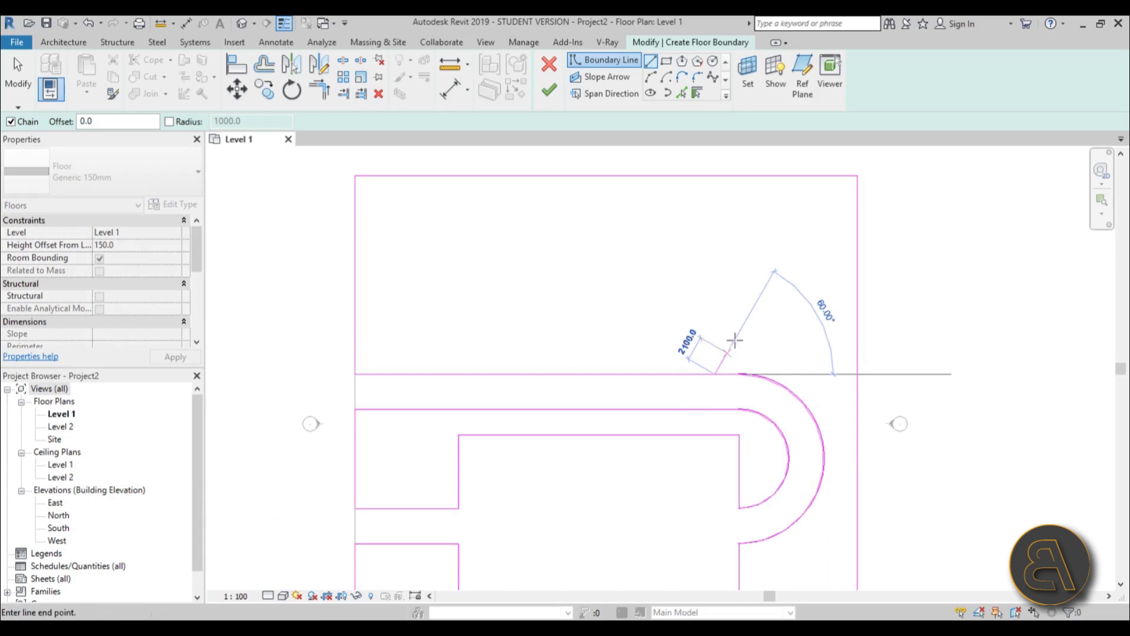
pyautogui.click(751, 311)
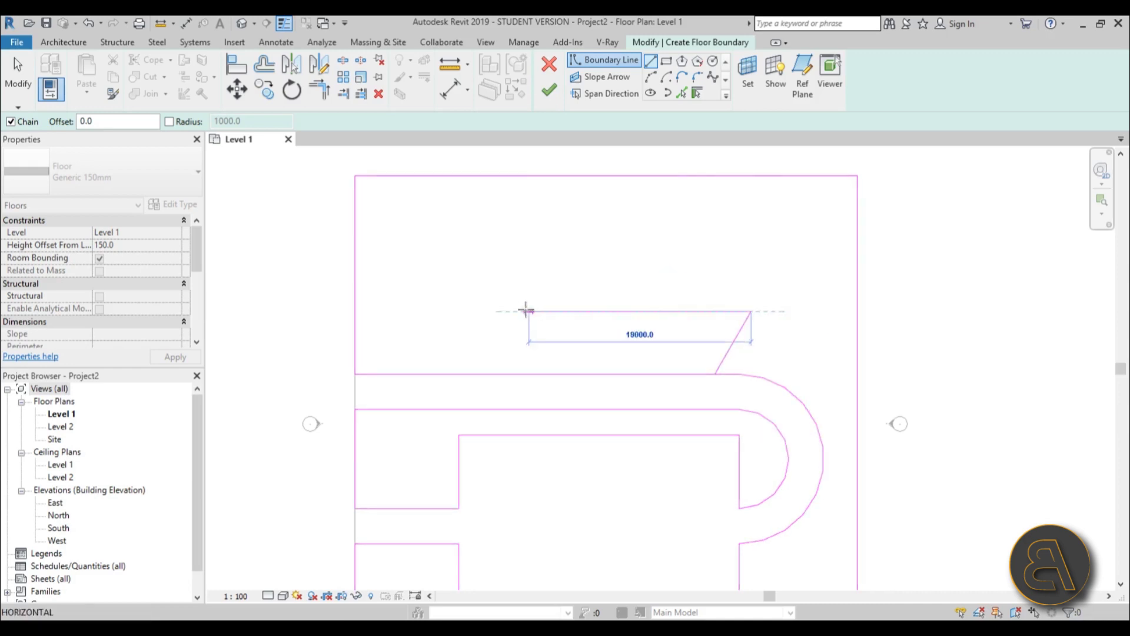
pyautogui.click(422, 311)
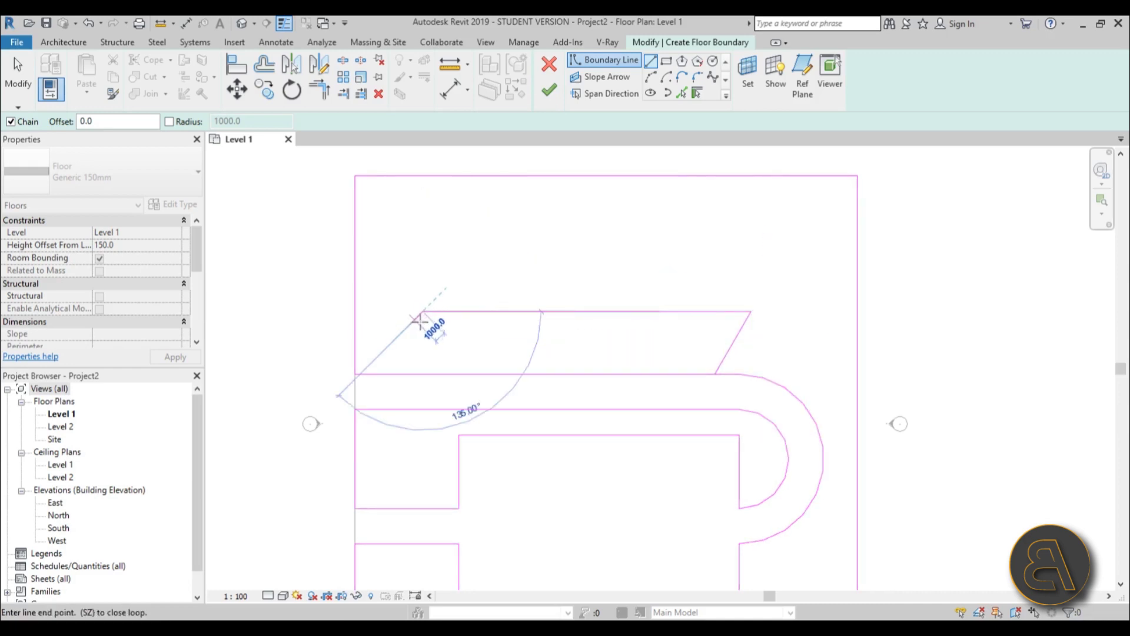
# Set the bay's top line 5500 from the road line, then switch to Pick Lines with an offset
pyautogui.press('Escape')
pyautogui.press('Escape')
pyautogui.click(739, 313)
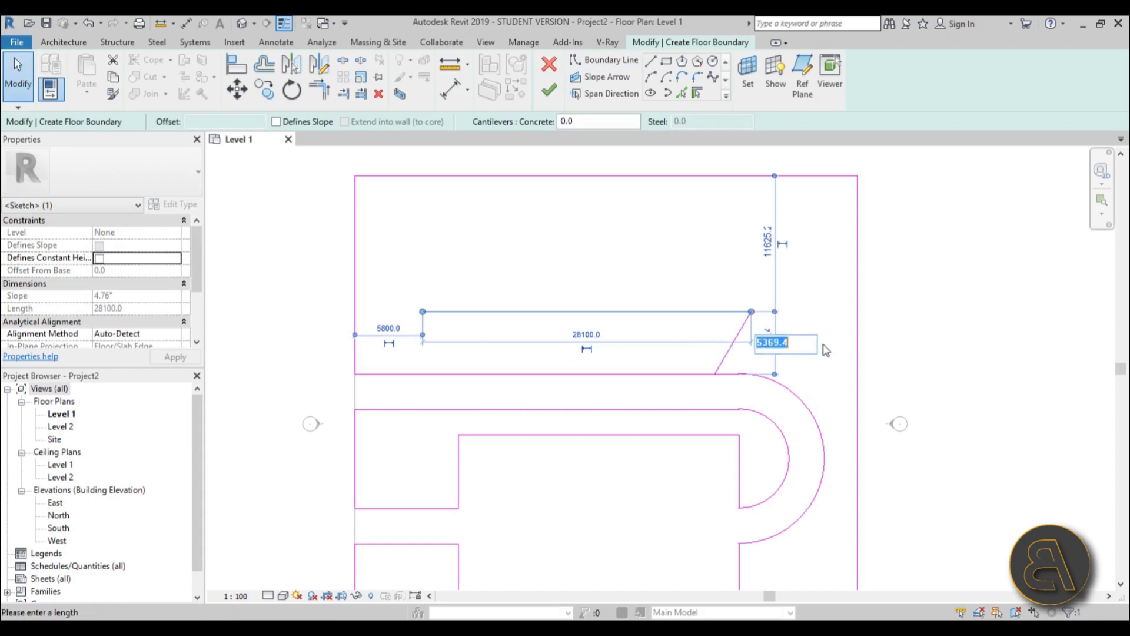
pyautogui.moveTo(493, 479); pyautogui.dragTo(493, 417, button='middle')
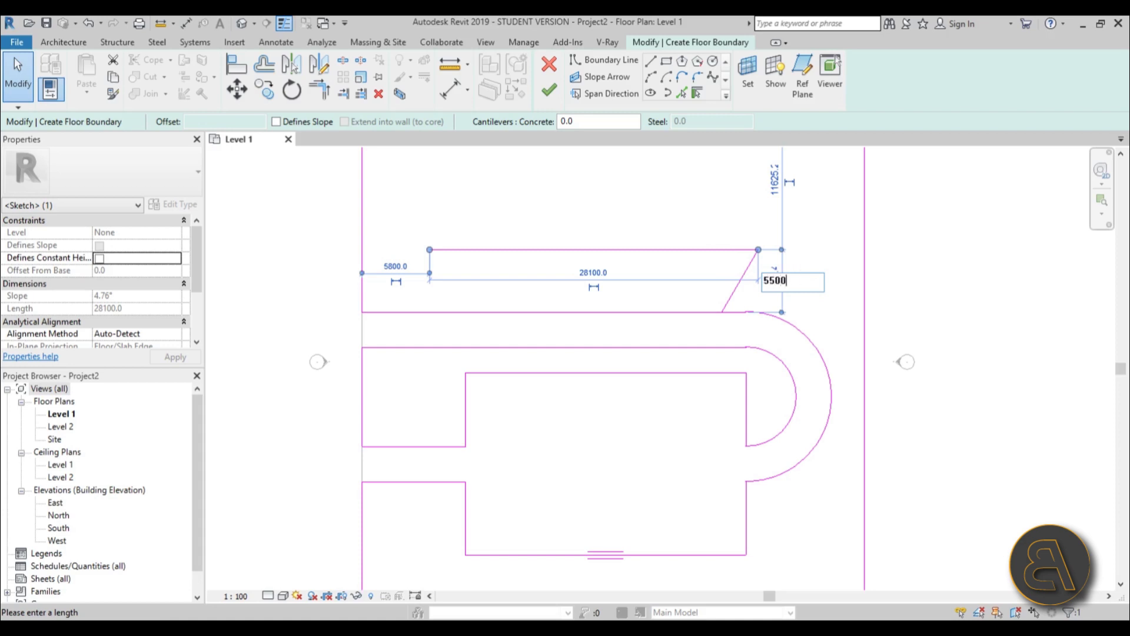
pyautogui.press('Return')
pyautogui.click(781, 282)
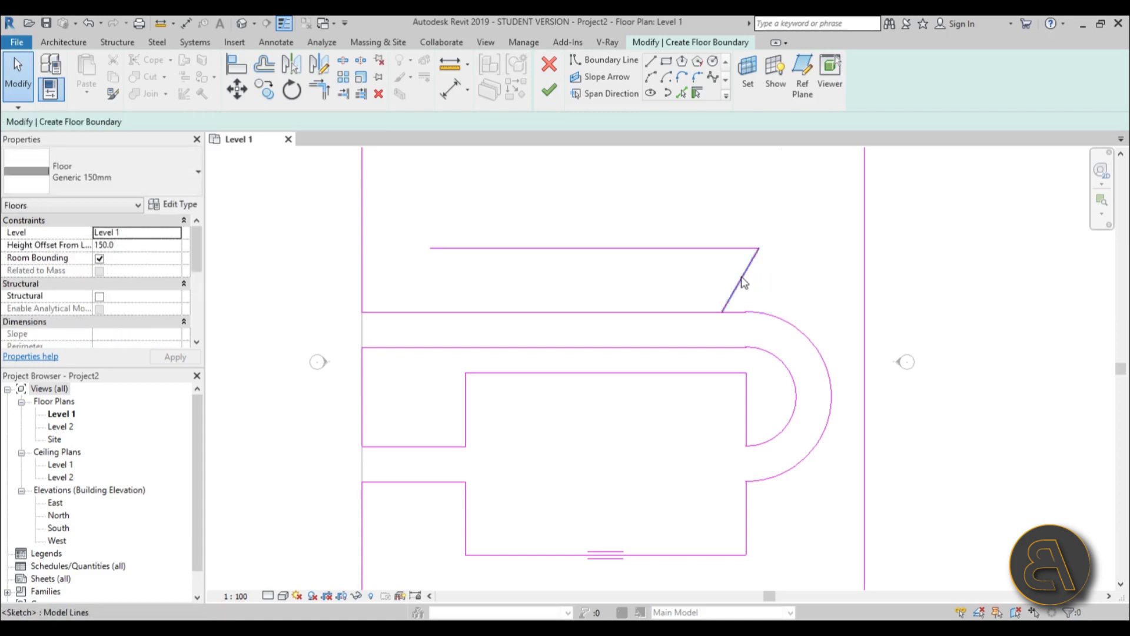
pyautogui.click(733, 288)
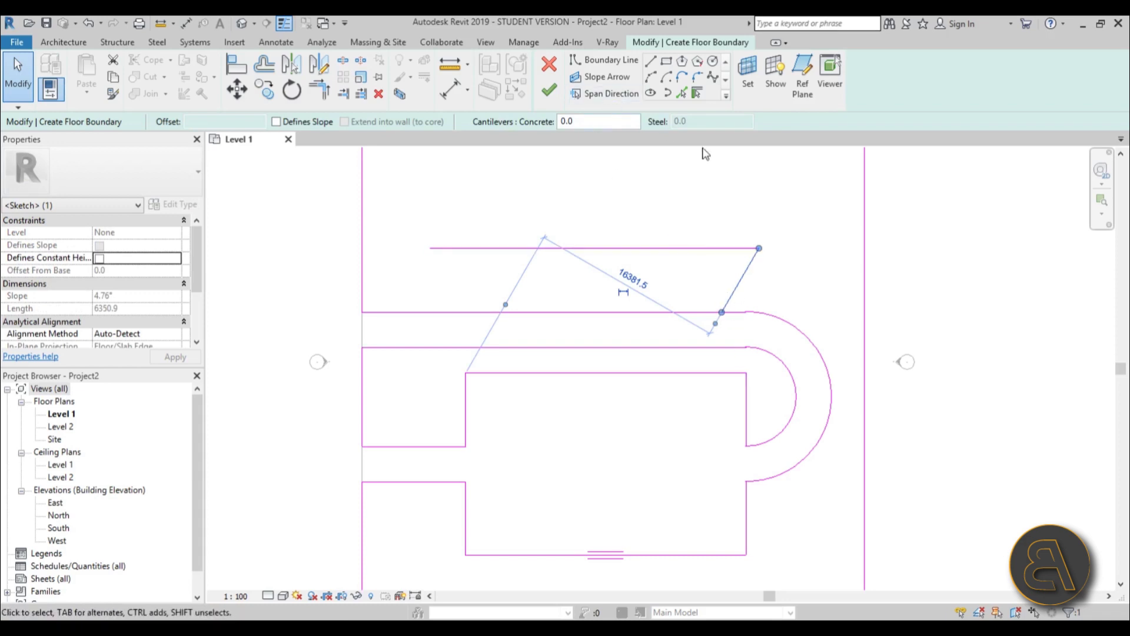
pyautogui.click(681, 94)
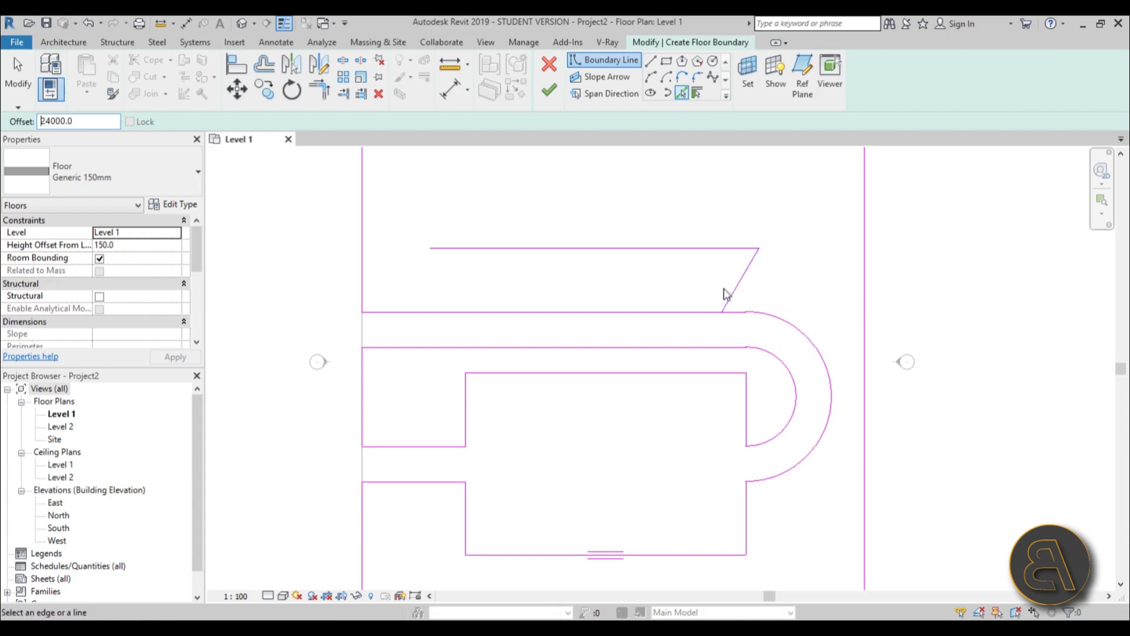
# Stretch the new offset slanted line down to meet the road line
pyautogui.scroll(-3, 730, 327)
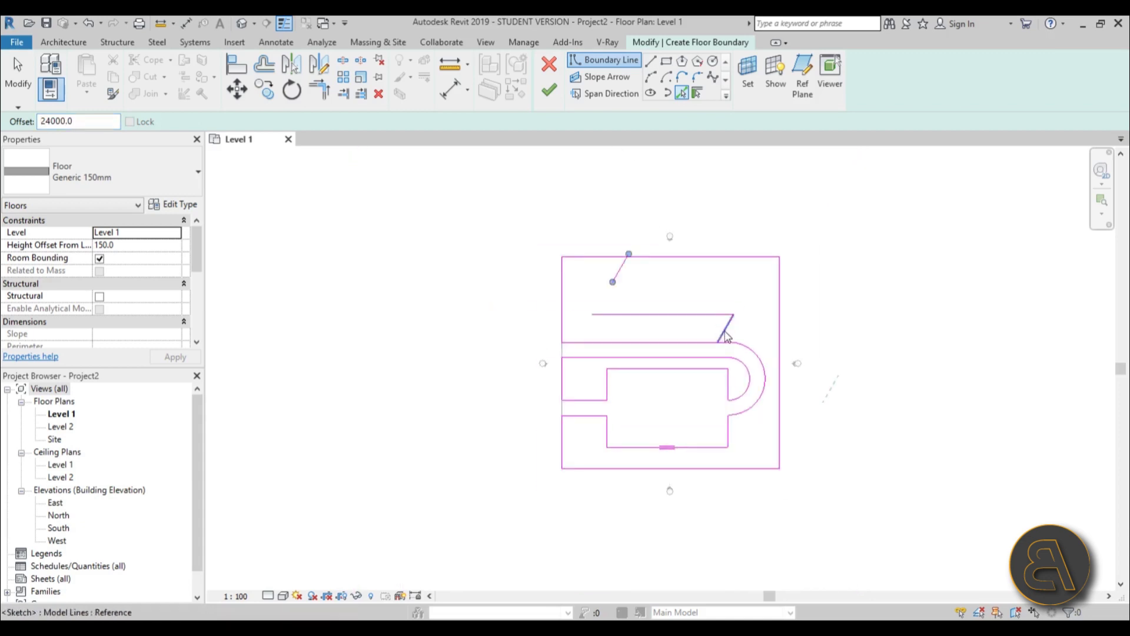
pyautogui.press('Escape')
pyautogui.press('Escape')
pyautogui.click(612, 274)
pyautogui.scroll(3, 610, 277)
pyautogui.moveTo(610, 281); pyautogui.dragTo(549, 387)
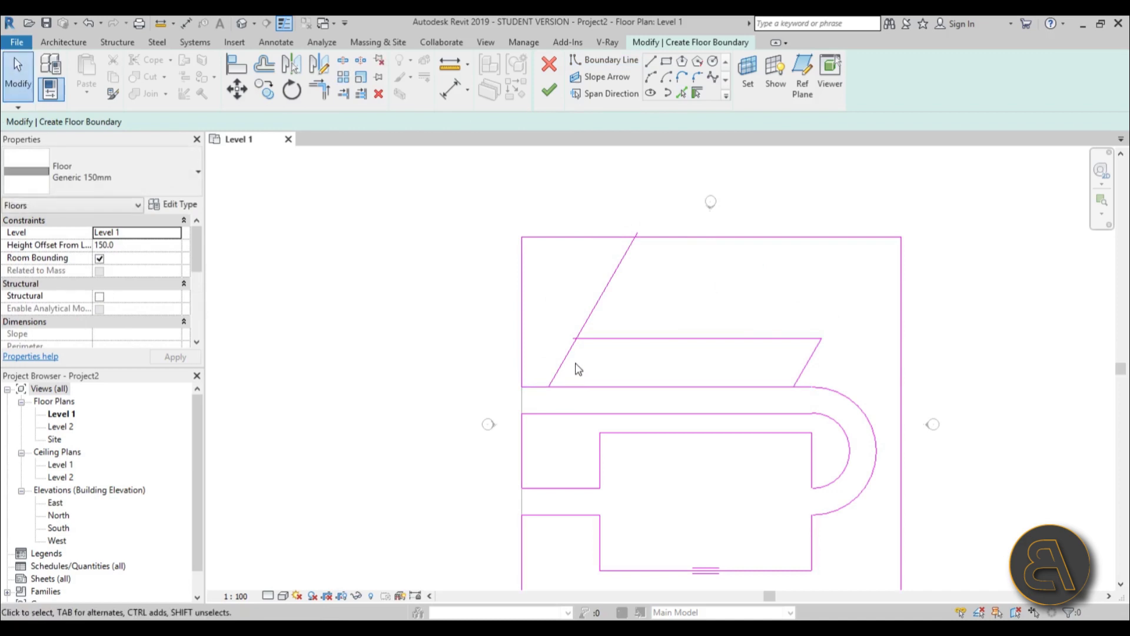
# Trim the slanted lines and road line at the corners (TR) into one continuous bay outline
pyautogui.press('s')
pyautogui.press('l')
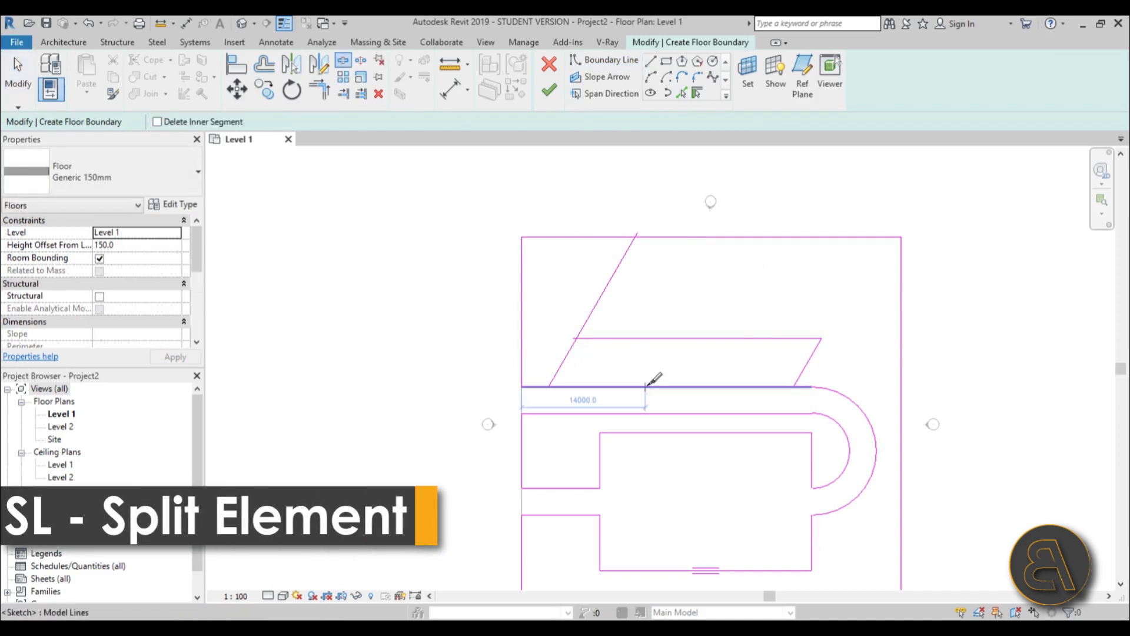
pyautogui.press('Escape')
pyautogui.press('t')
pyautogui.press('r')
pyautogui.click(555, 375)
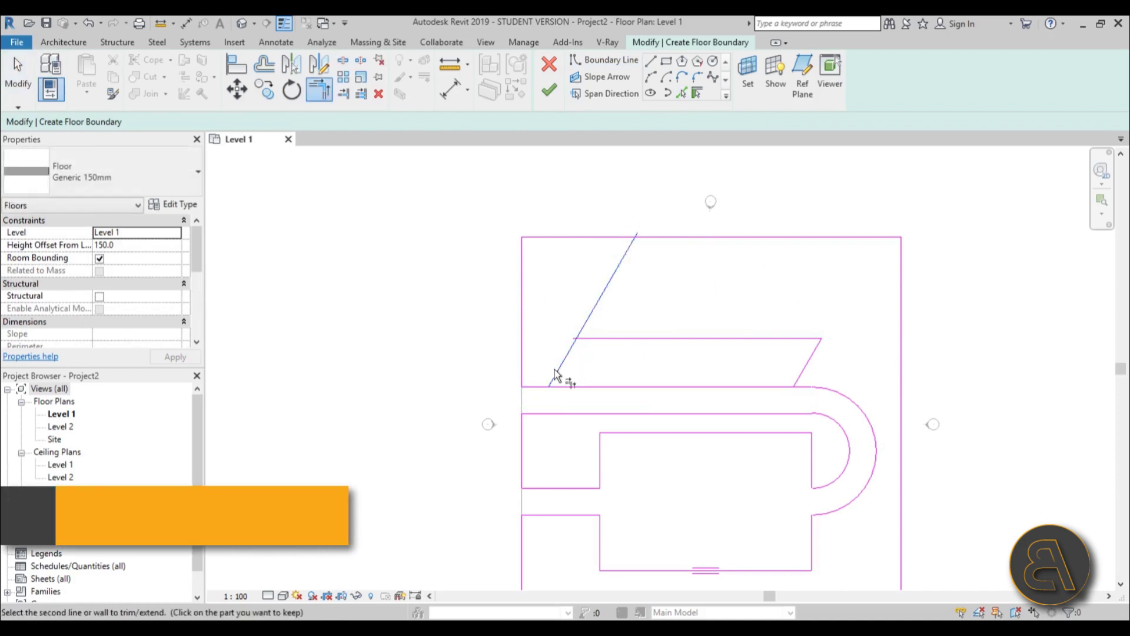
pyautogui.click(592, 339)
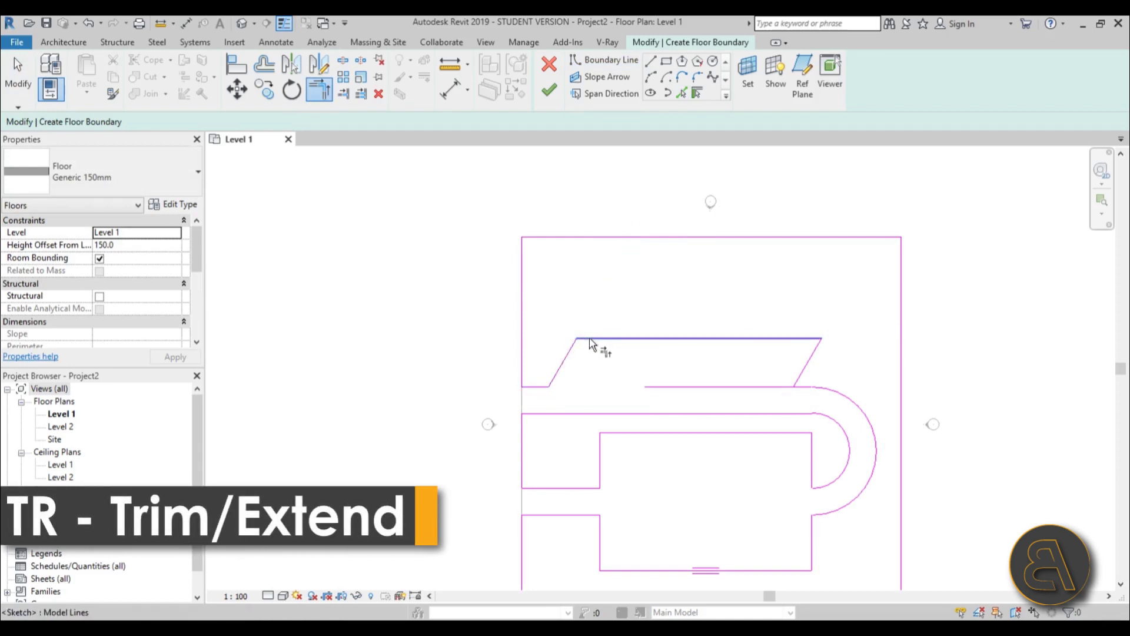
pyautogui.click(815, 366)
pyautogui.click(802, 386)
pyautogui.scroll(-2, 678, 294)
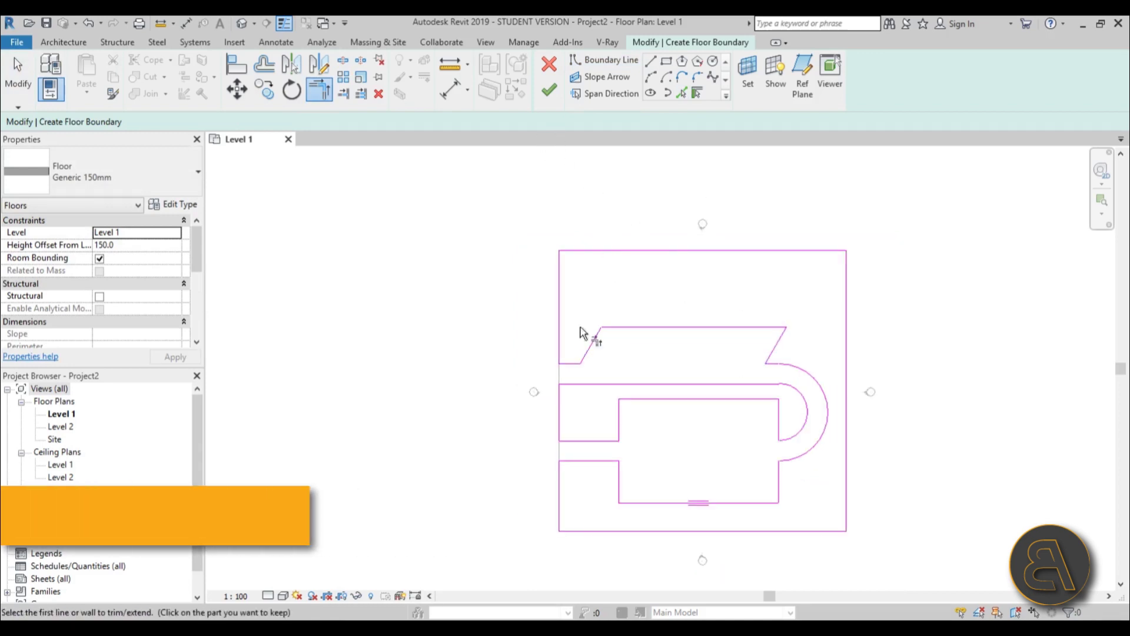
pyautogui.scroll(-2, 737, 412)
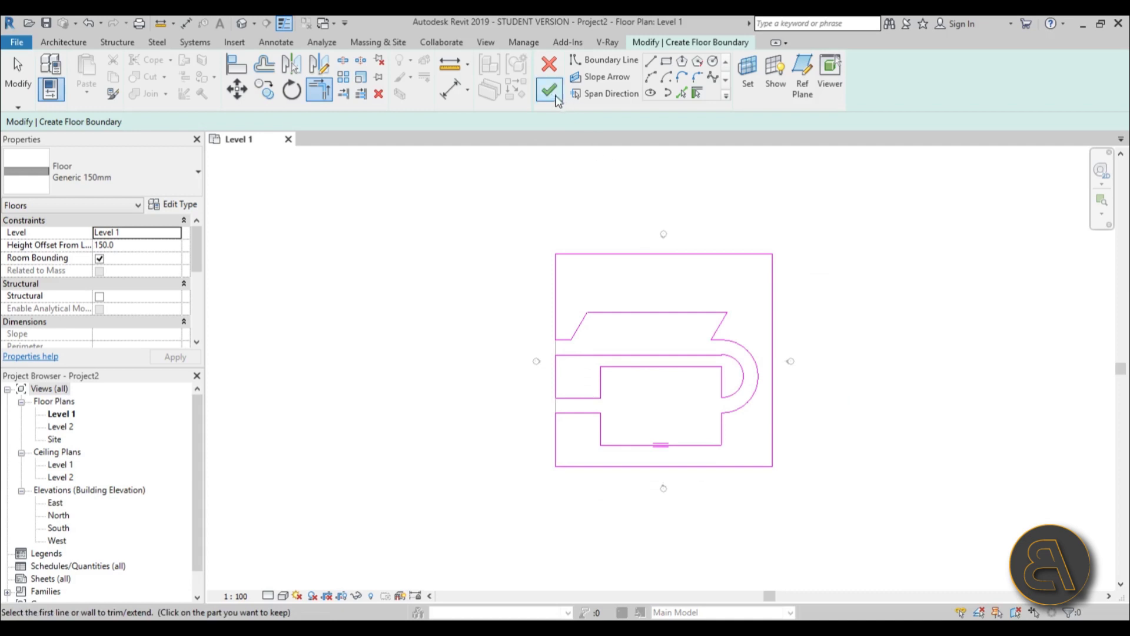
# Finish the floor sketch and start placing an M_Parking Space 4800 x 2400mm - 90 deg component
pyautogui.click(549, 91)
pyautogui.scroll(3, 729, 356)
pyautogui.scroll(-1, 514, 315)
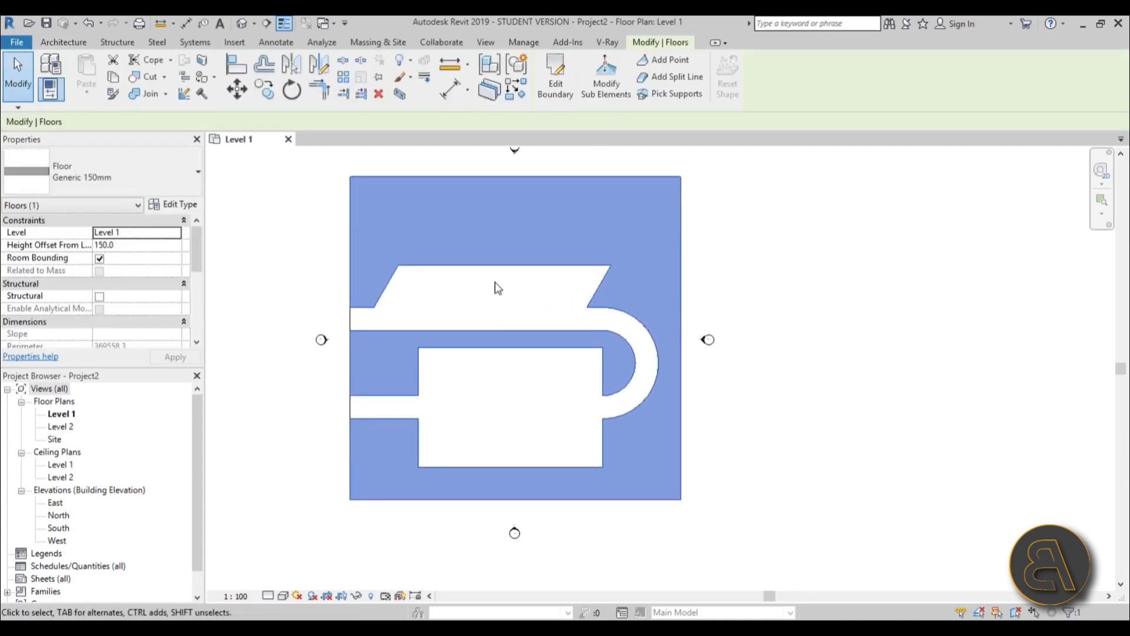
pyautogui.click(498, 288)
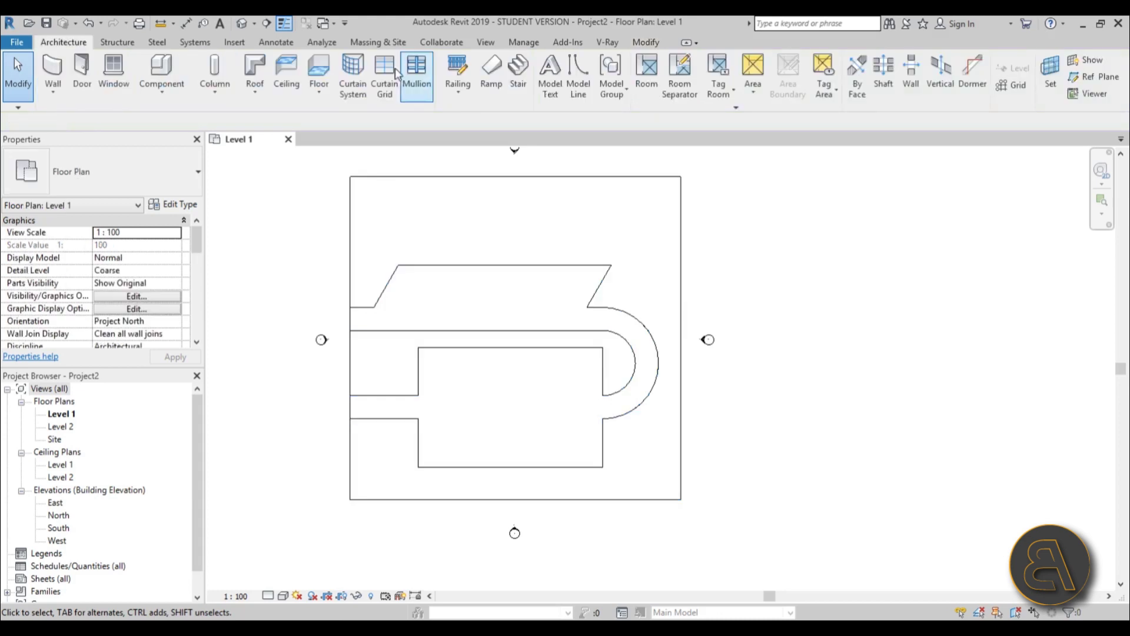
pyautogui.click(389, 44)
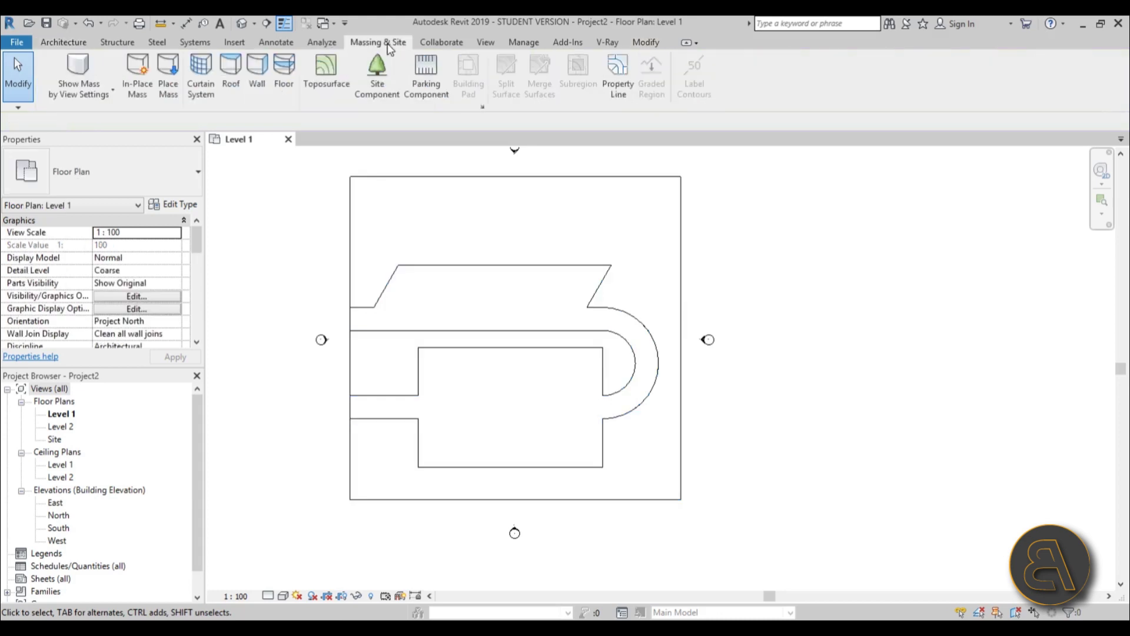
pyautogui.click(438, 99)
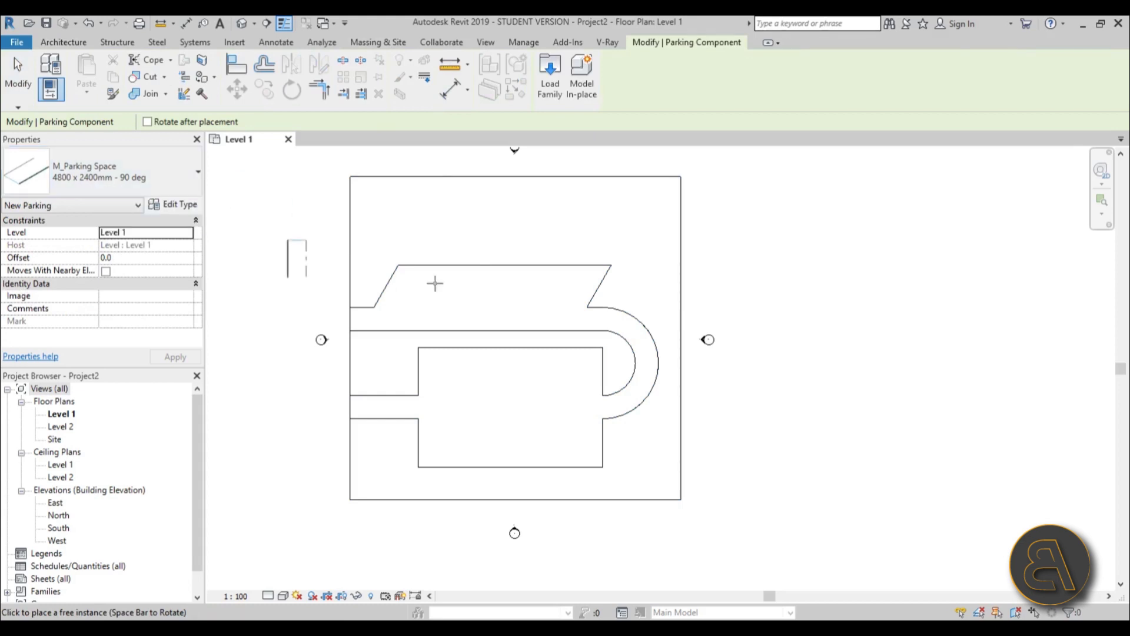
# Place a 90° parking space at the inner area's top-left corner and select it
pyautogui.scroll(5, 435, 353)
pyautogui.scroll(1, 433, 352)
pyautogui.click(359, 290)
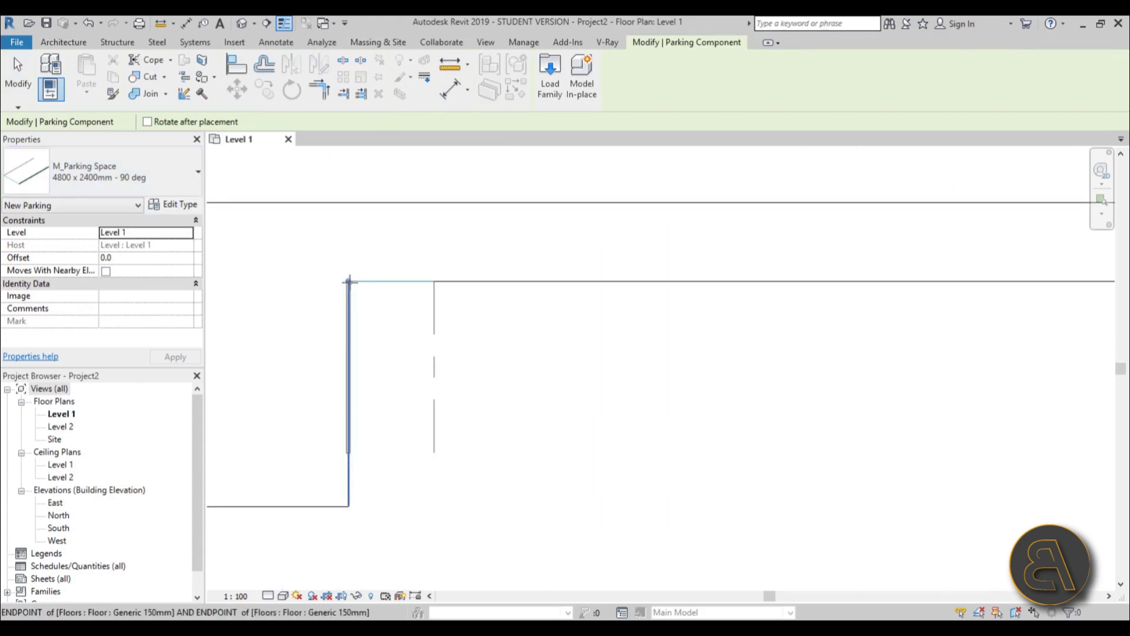
pyautogui.scroll(-4, 430, 370)
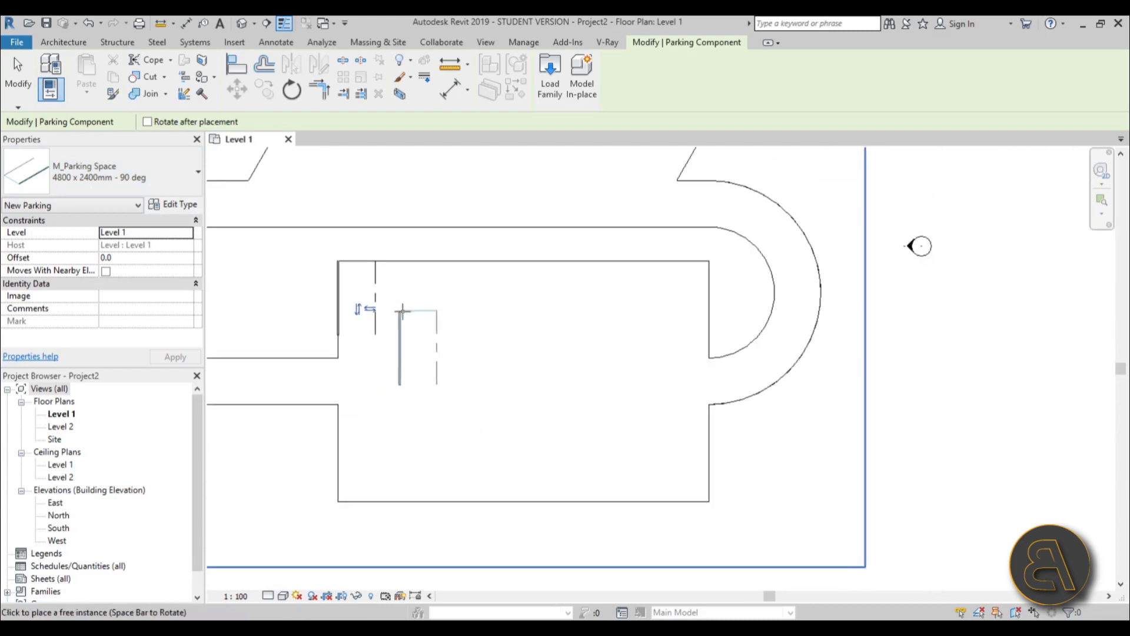
pyautogui.scroll(3, 377, 311)
pyautogui.scroll(5, 365, 252)
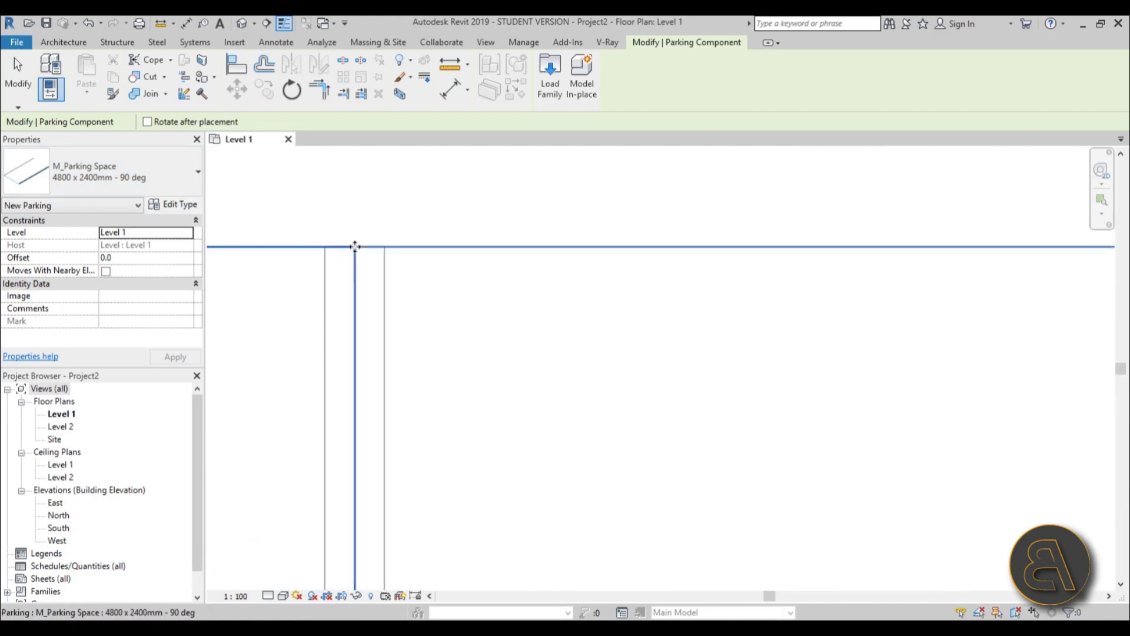
pyautogui.scroll(2, 365, 253)
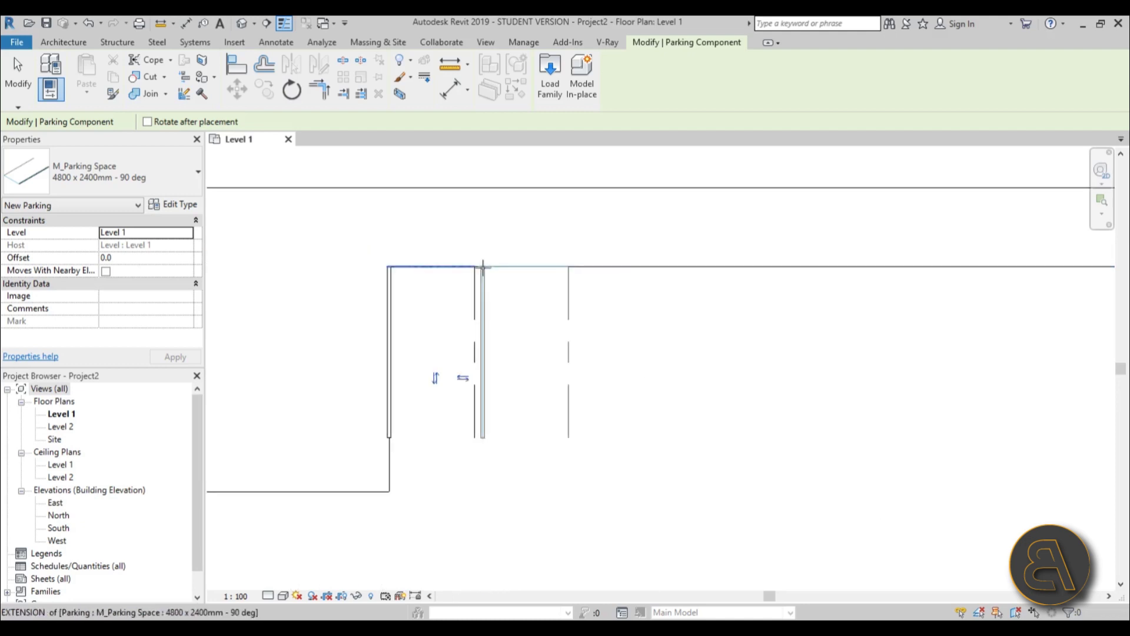
pyautogui.press('Escape')
pyautogui.click(477, 302)
# Copy the parking space (CO, multiple) along the top edge, 2400 apart, to fill ten bays
pyautogui.press('c')
pyautogui.press('o')
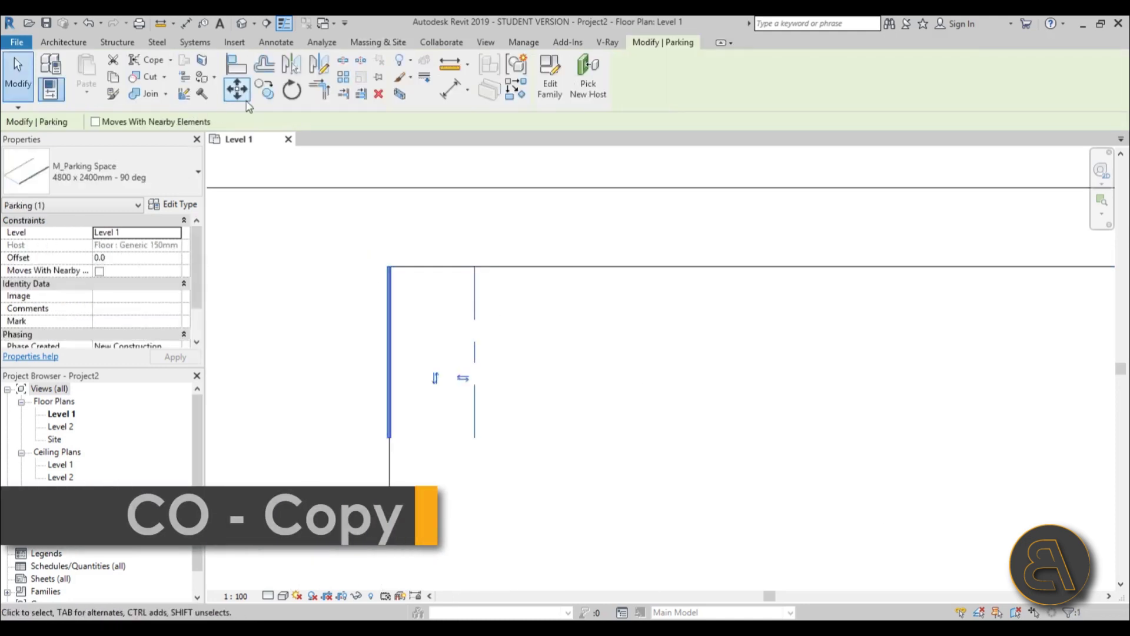
pyautogui.scroll(5, 366, 255)
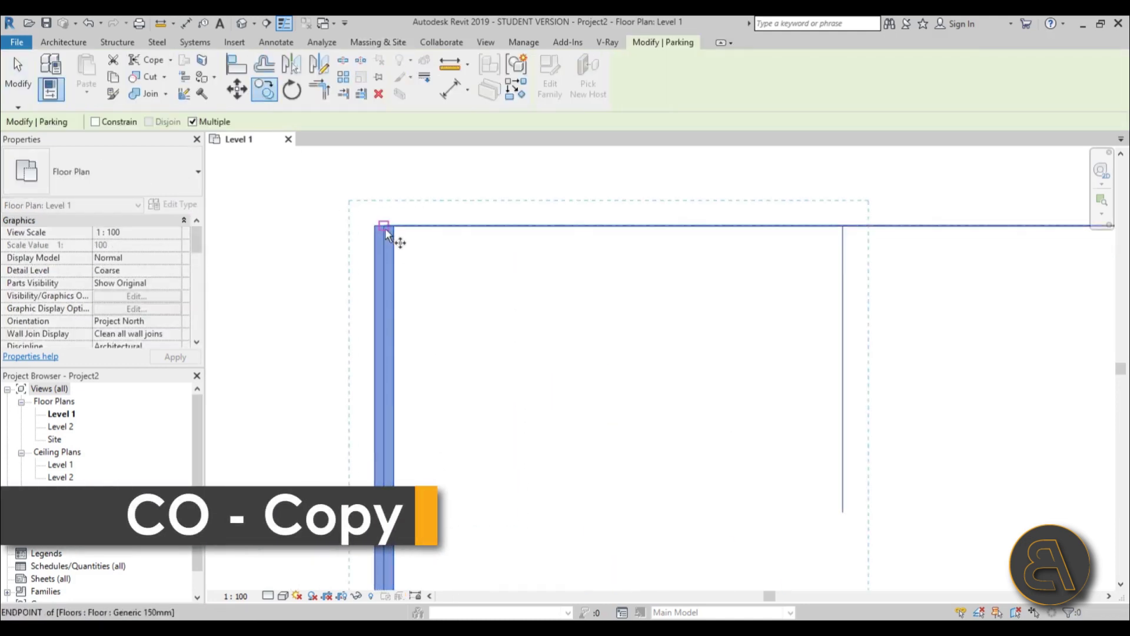
pyautogui.click(386, 231)
pyautogui.click(844, 227)
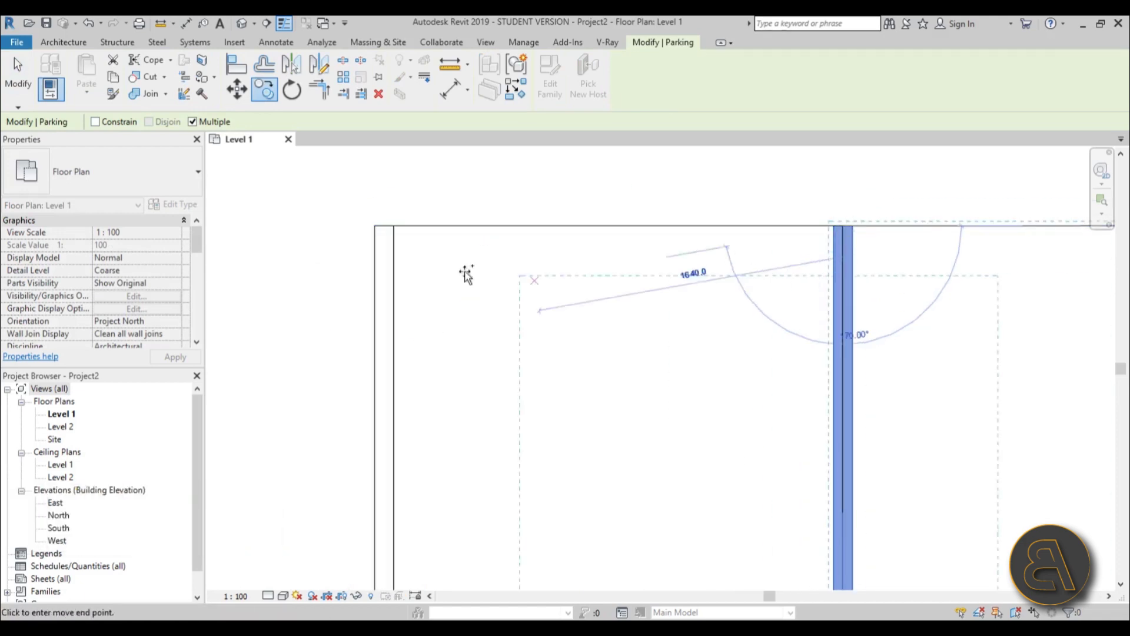
pyautogui.scroll(-2, 412, 347)
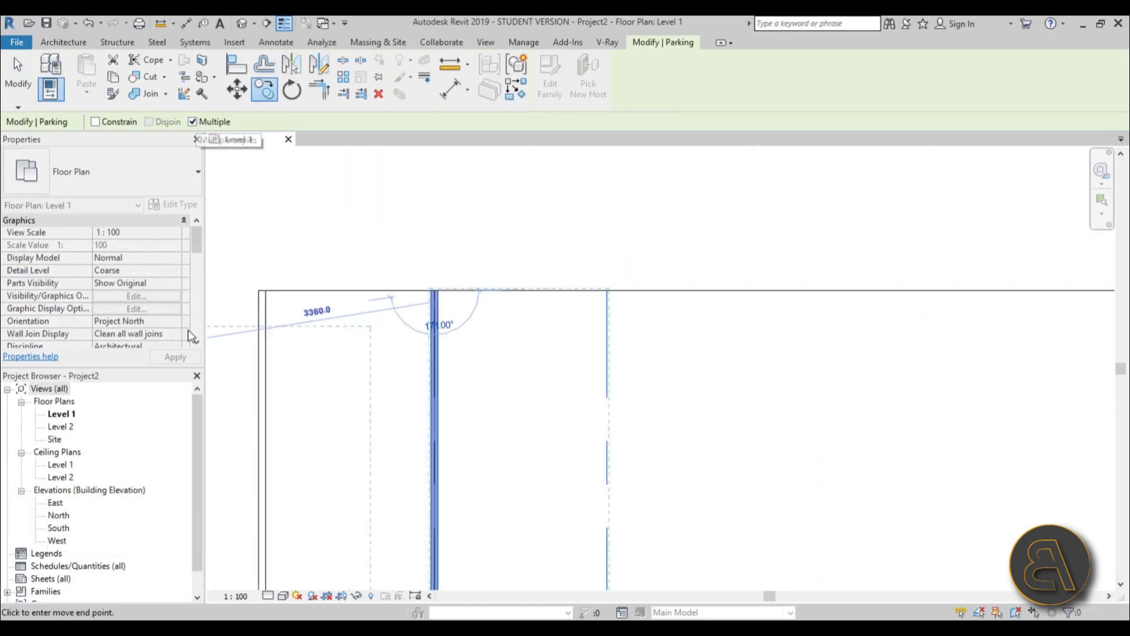
pyautogui.scroll(-3, 664, 288)
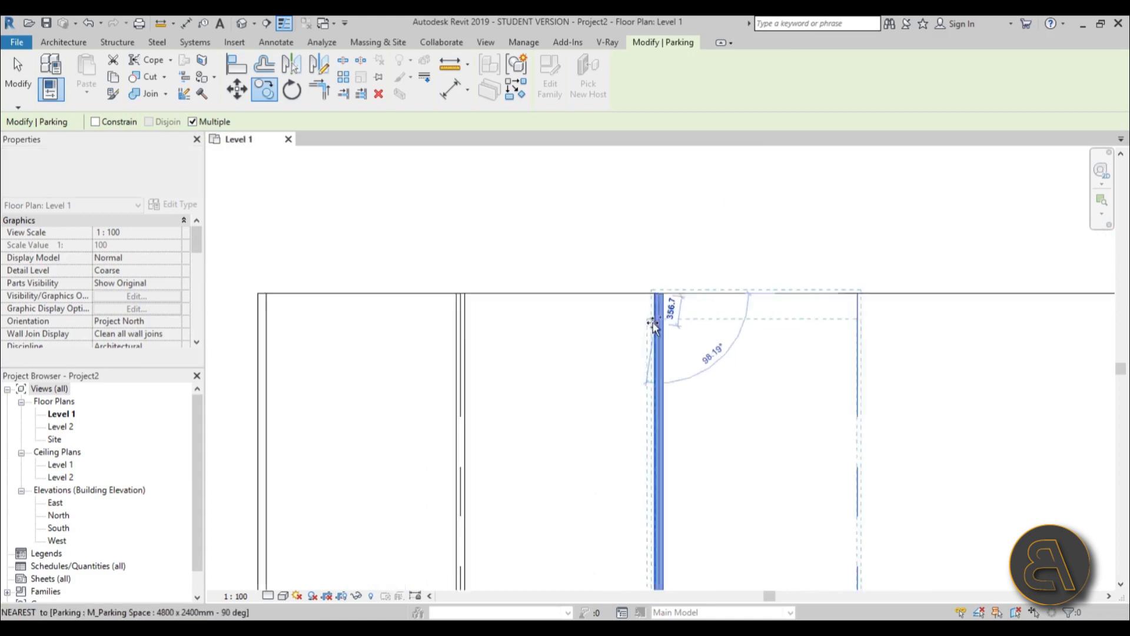
pyautogui.click(513, 278)
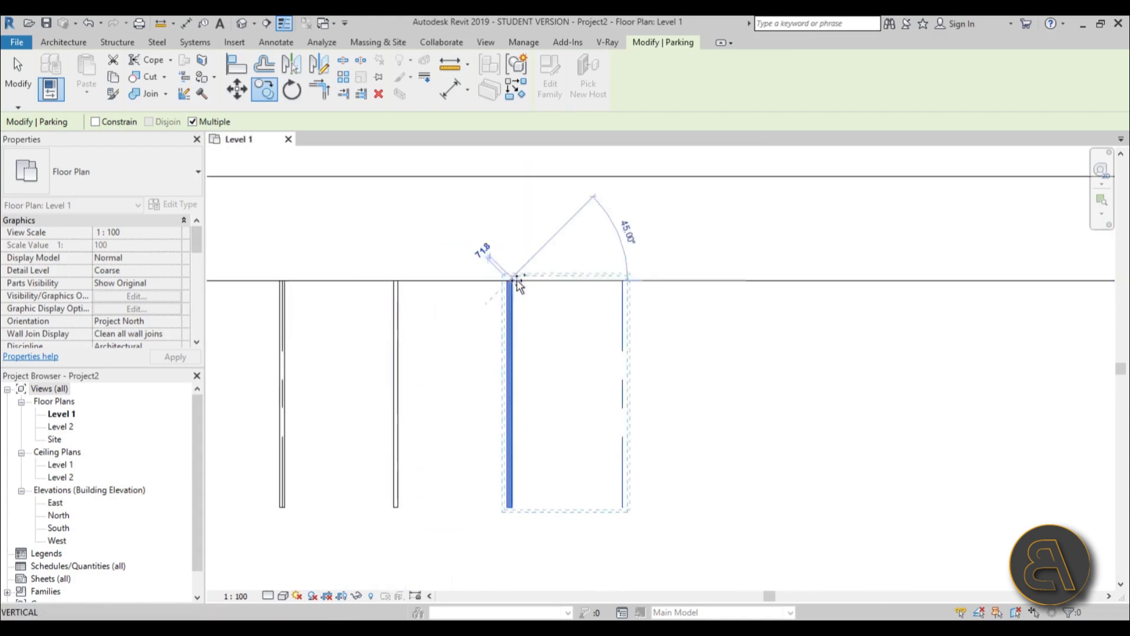
pyautogui.click(626, 280)
pyautogui.click(739, 280)
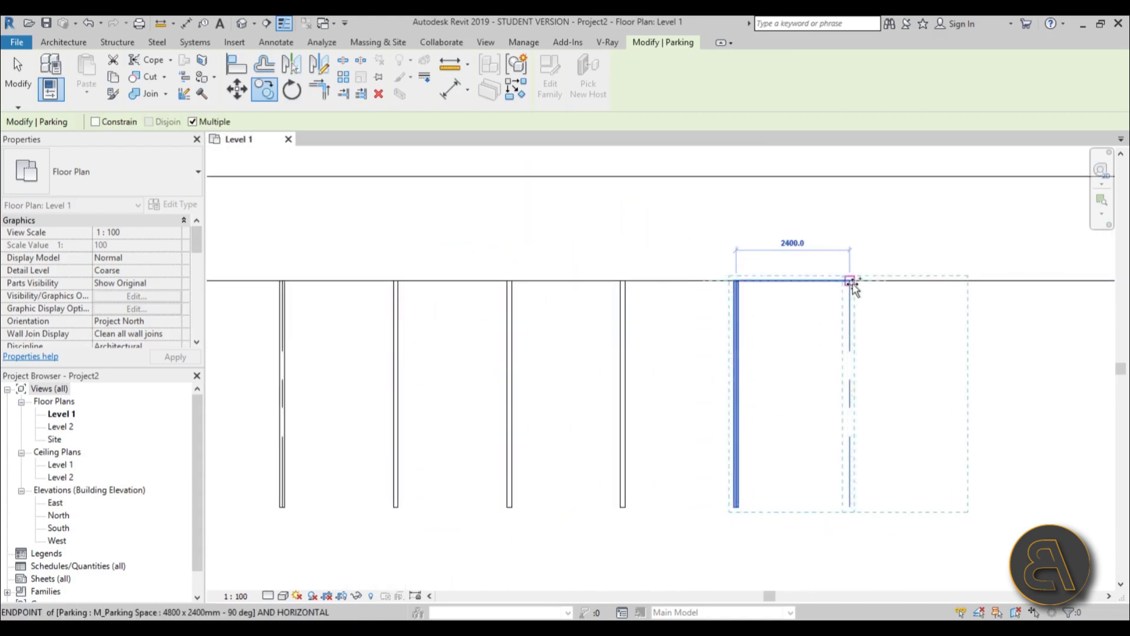
pyautogui.click(852, 282)
pyautogui.click(962, 281)
pyautogui.scroll(-2, 964, 280)
pyautogui.moveTo(963, 280); pyautogui.dragTo(390, 323, button='middle')
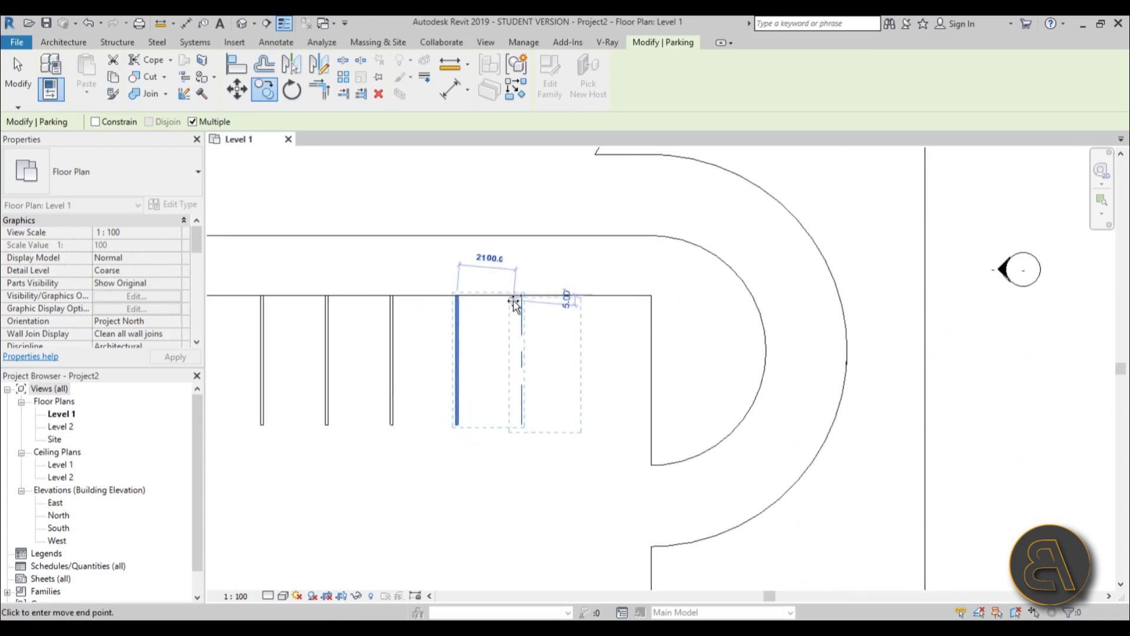
pyautogui.click(520, 297)
pyautogui.click(587, 296)
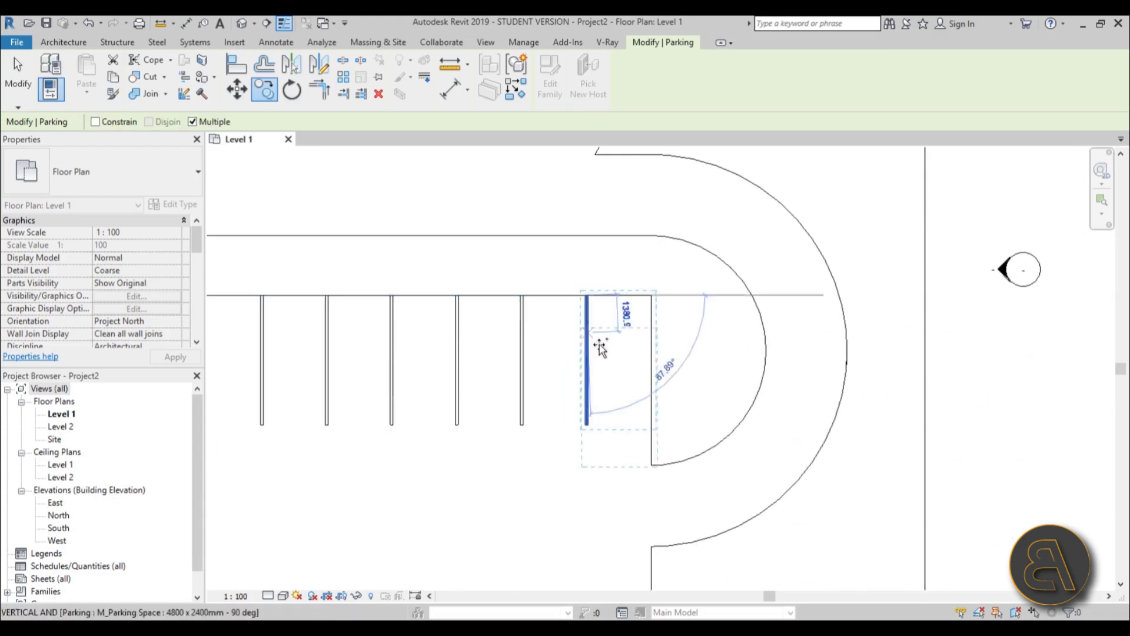
pyautogui.scroll(-3, 593, 336)
pyautogui.press('Escape')
pyautogui.press('Escape')
# Window-select all ten parking spaces in the top row
pyautogui.moveTo(474, 434); pyautogui.dragTo(485, 360, button='middle')
pyautogui.scroll(1, 553, 354)
pyautogui.scroll(2, 484, 360)
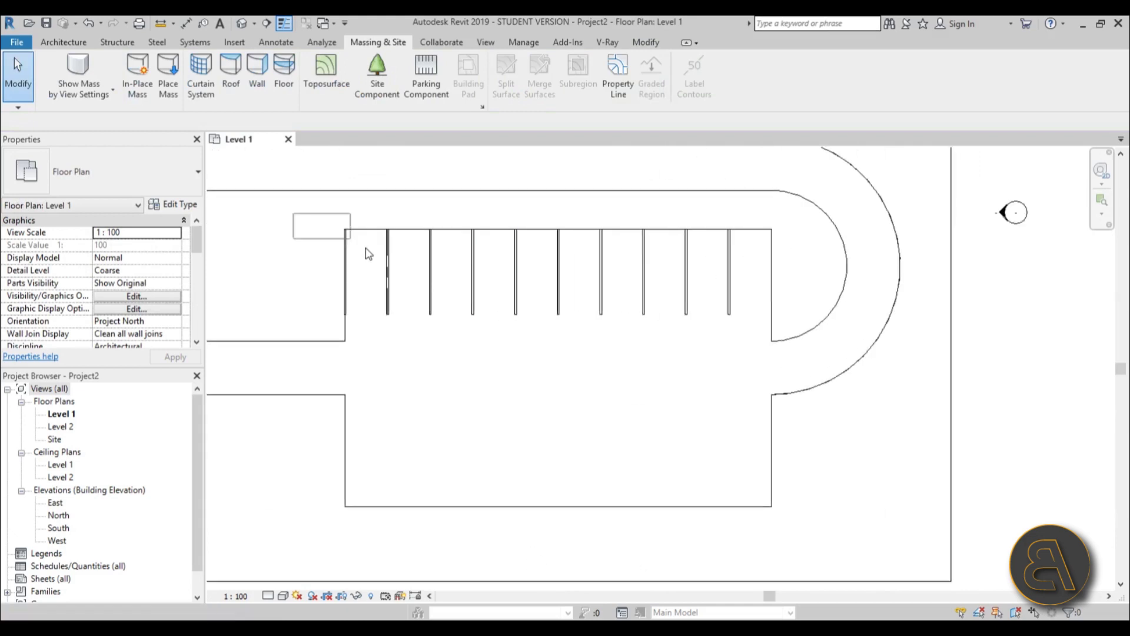
pyautogui.moveTo(368, 254); pyautogui.dragTo(801, 347)
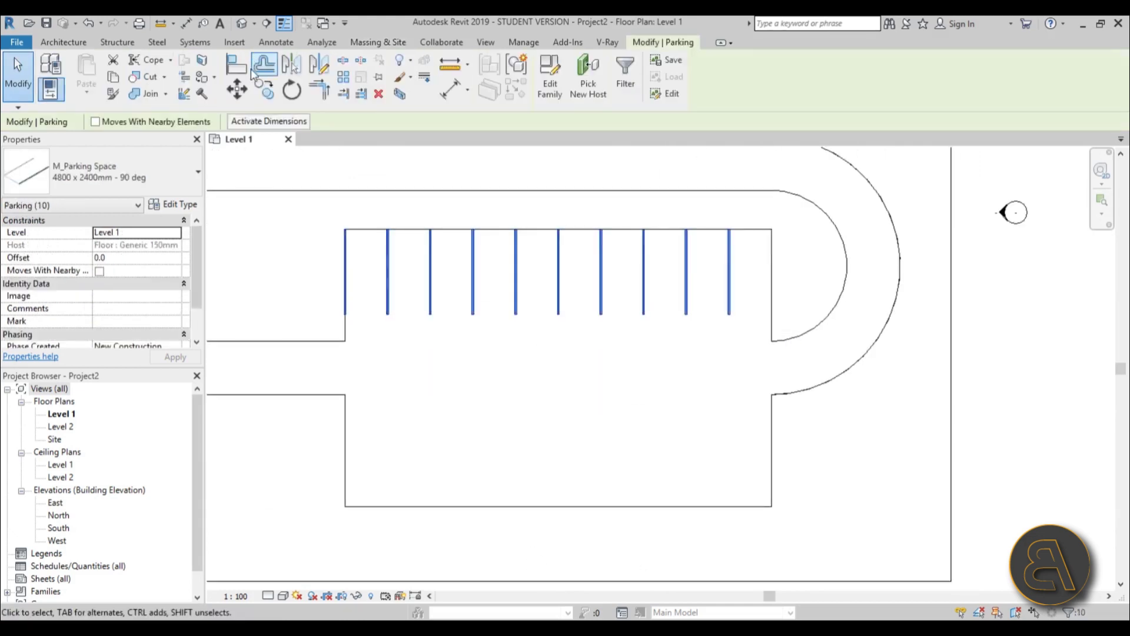
# Mirror the row downward across a horizontal axis drawn through the aisle
pyautogui.click(324, 75)
pyautogui.scroll(-2, 330, 365)
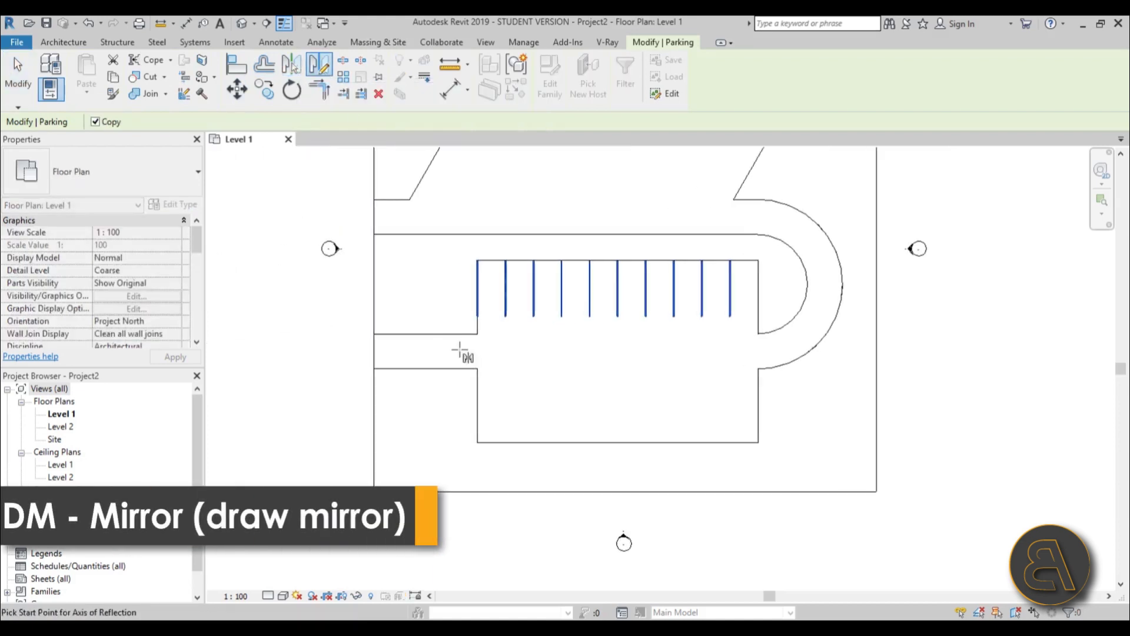
pyautogui.click(373, 354)
pyautogui.click(681, 353)
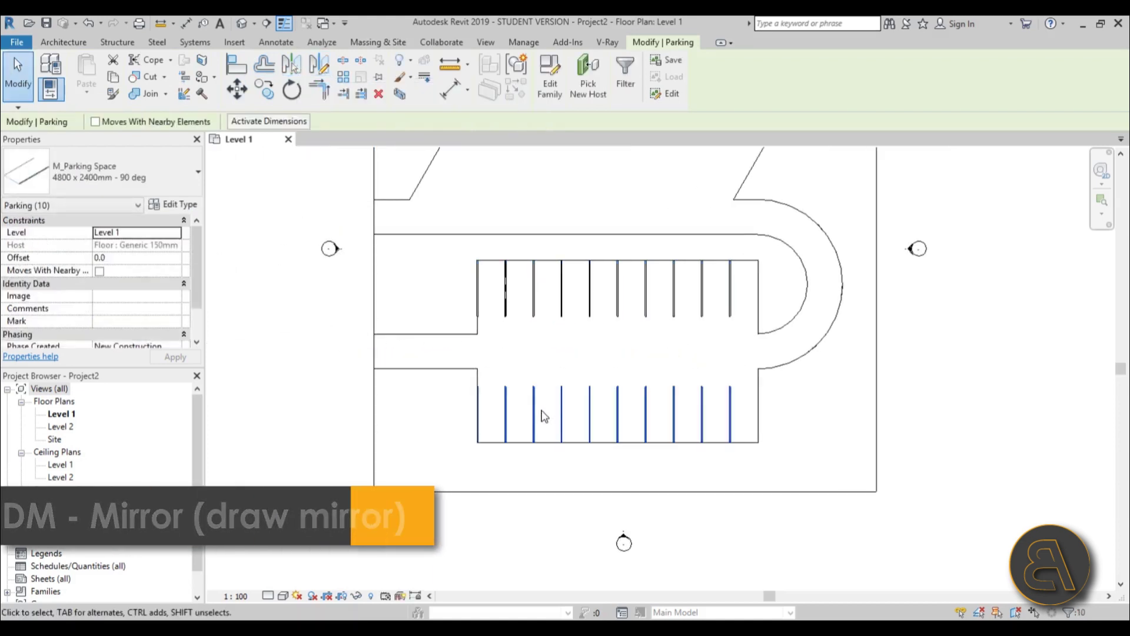
pyautogui.press('Escape')
# Check the mirrored lower-row spaces by selecting them, then re-centre the whole floor plan
pyautogui.scroll(2, 338, 409)
pyautogui.moveTo(350, 368); pyautogui.dragTo(977, 549)
pyautogui.scroll(5, 890, 479)
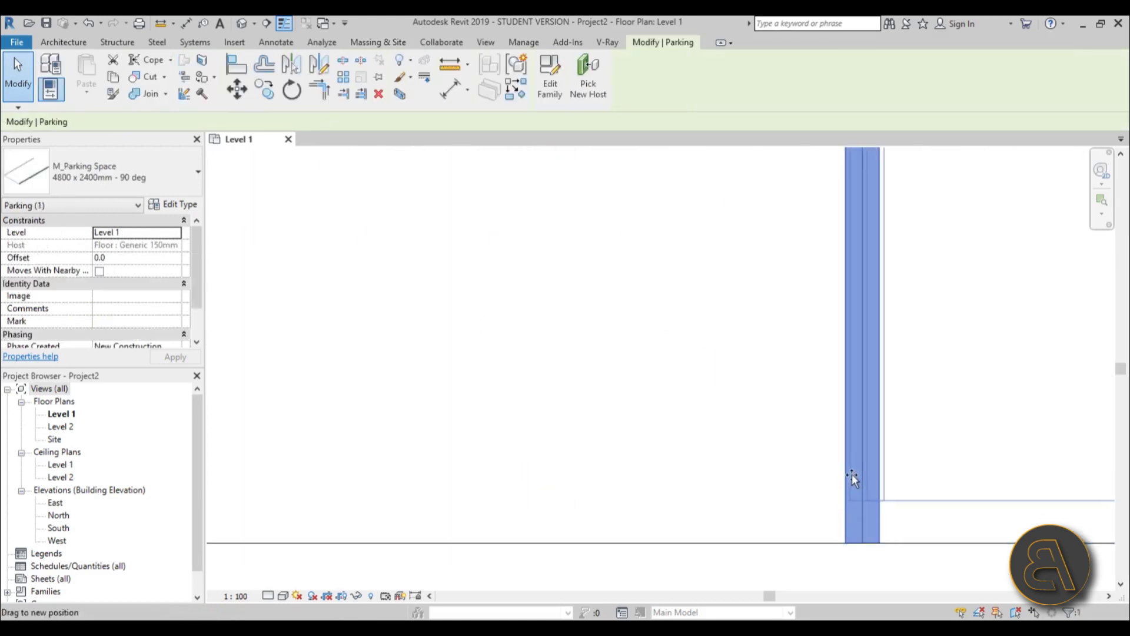
pyautogui.click(853, 473)
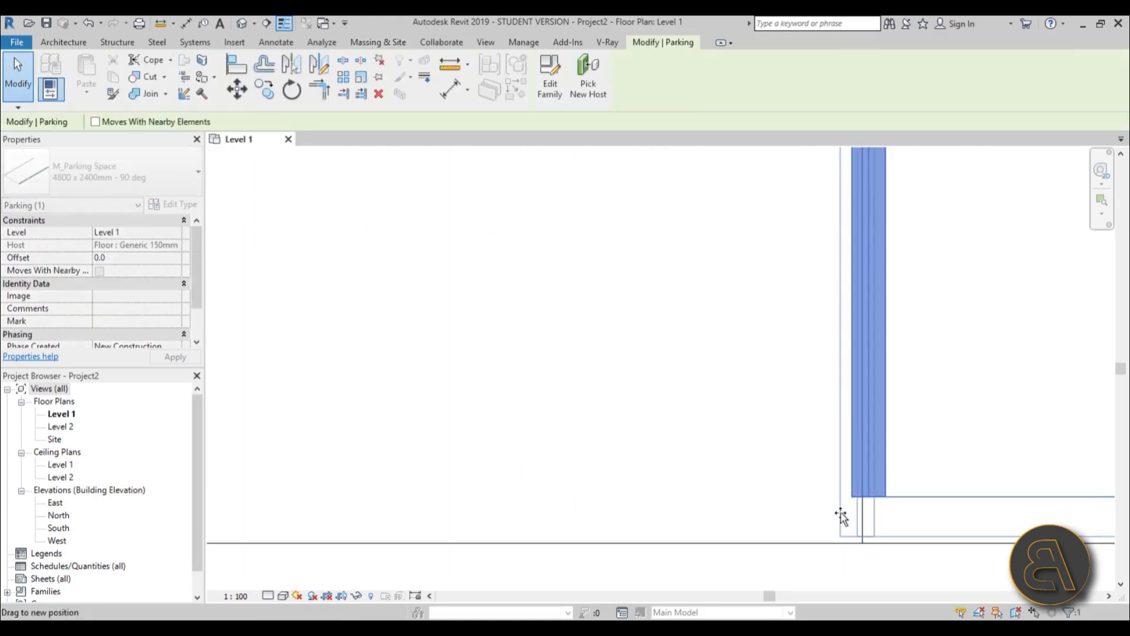
pyautogui.scroll(-4, 840, 518)
pyautogui.scroll(-3, 788, 463)
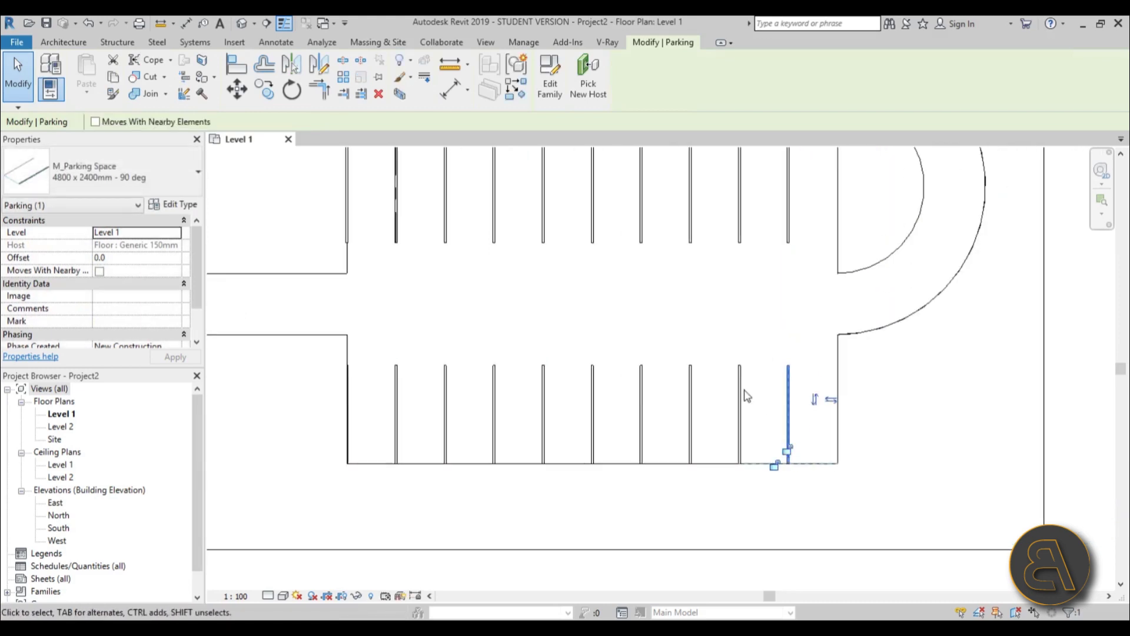
pyautogui.press('Escape')
pyautogui.scroll(-3, 610, 317)
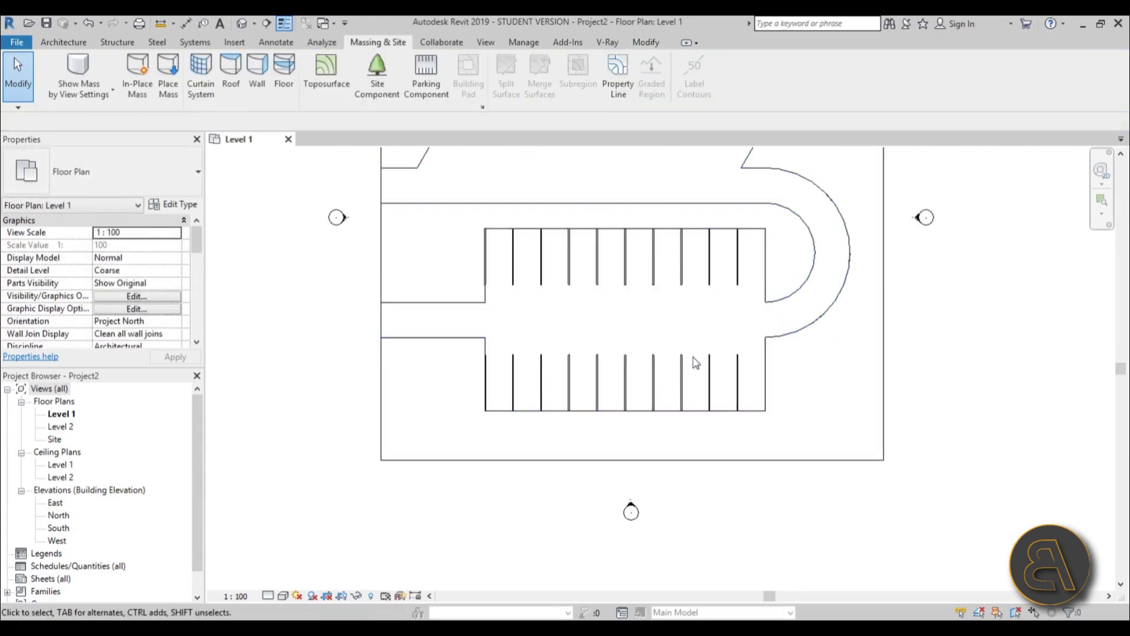
pyautogui.moveTo(695, 359); pyautogui.dragTo(677, 439, button='middle')
pyautogui.scroll(-1, 610, 406)
pyautogui.moveTo(610, 407); pyautogui.dragTo(543, 405, button='middle')
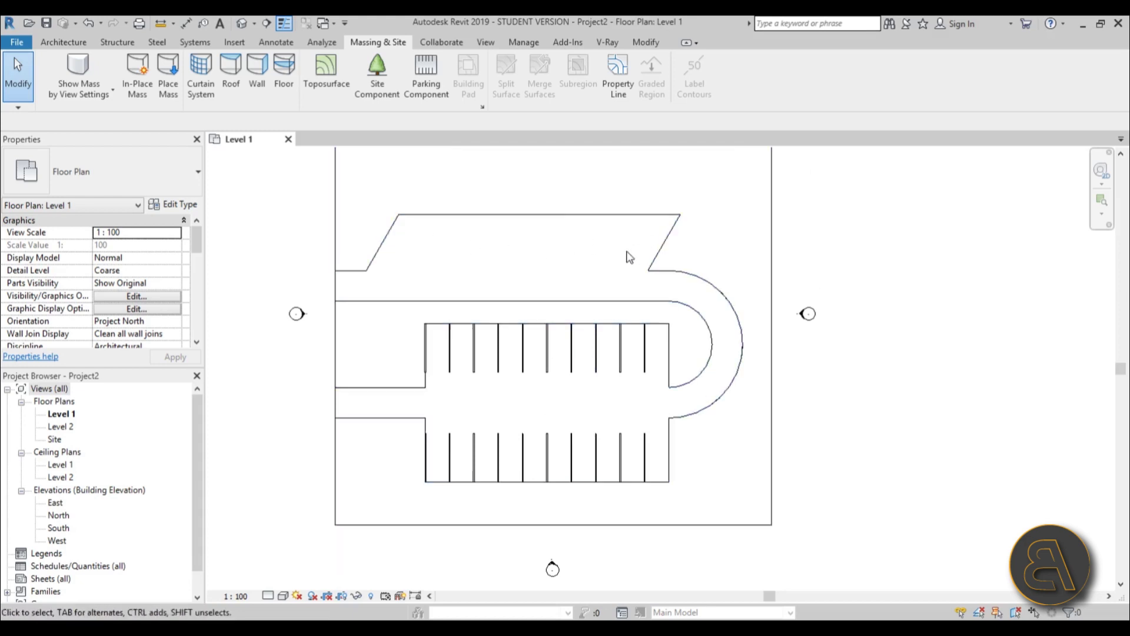
# Place an M_Parking Space 60 deg along the upper angled area's top edge
pyautogui.click(425, 77)
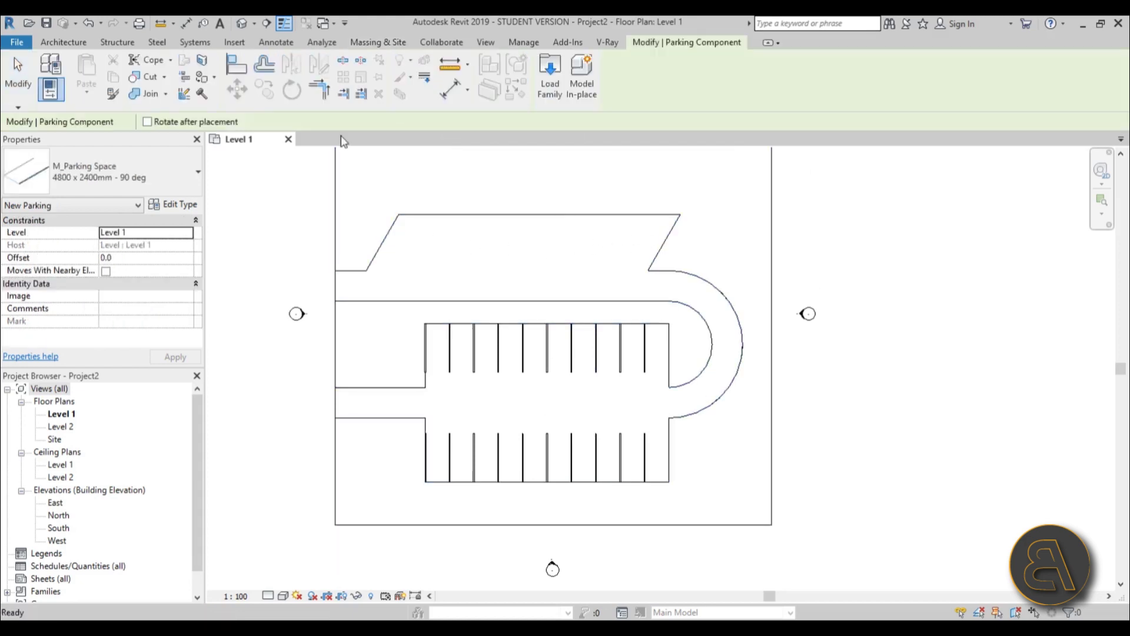
pyautogui.click(152, 176)
pyautogui.click(133, 250)
pyautogui.scroll(4, 568, 252)
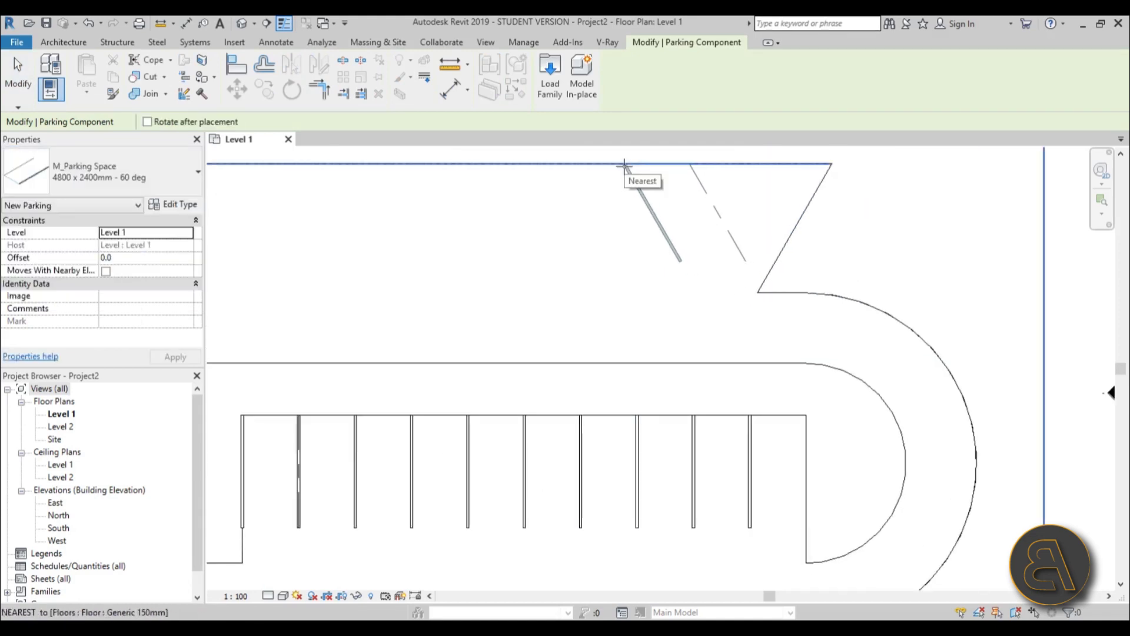
pyautogui.click(625, 166)
pyautogui.press('Escape')
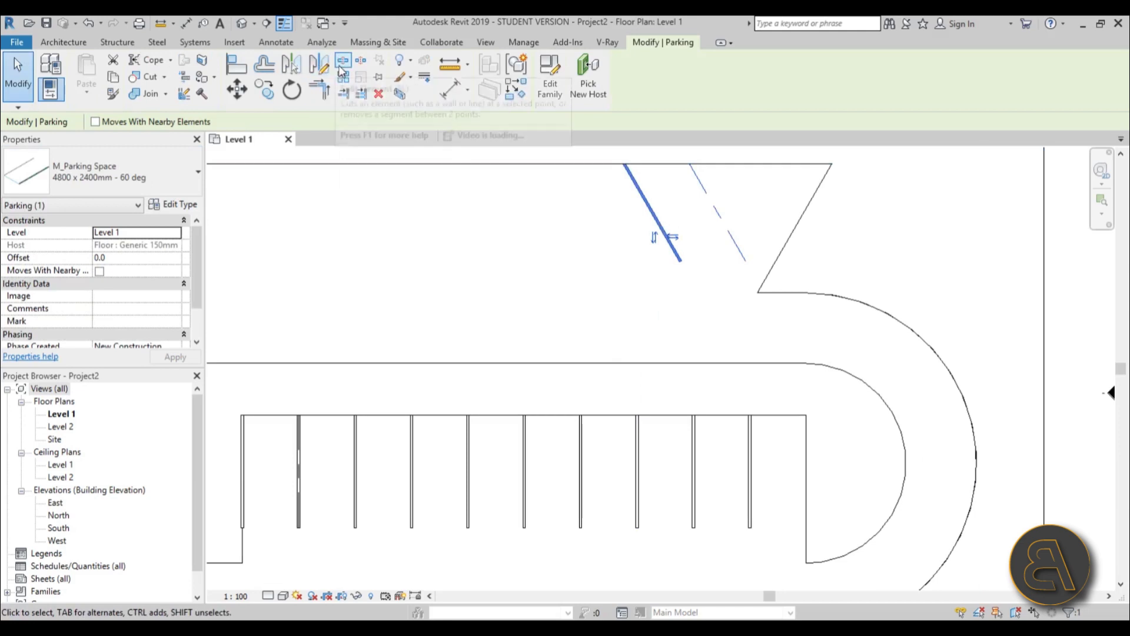
# Mirror the angled space across a drawn axis and delete the extra mirrored copy
pyautogui.click(320, 66)
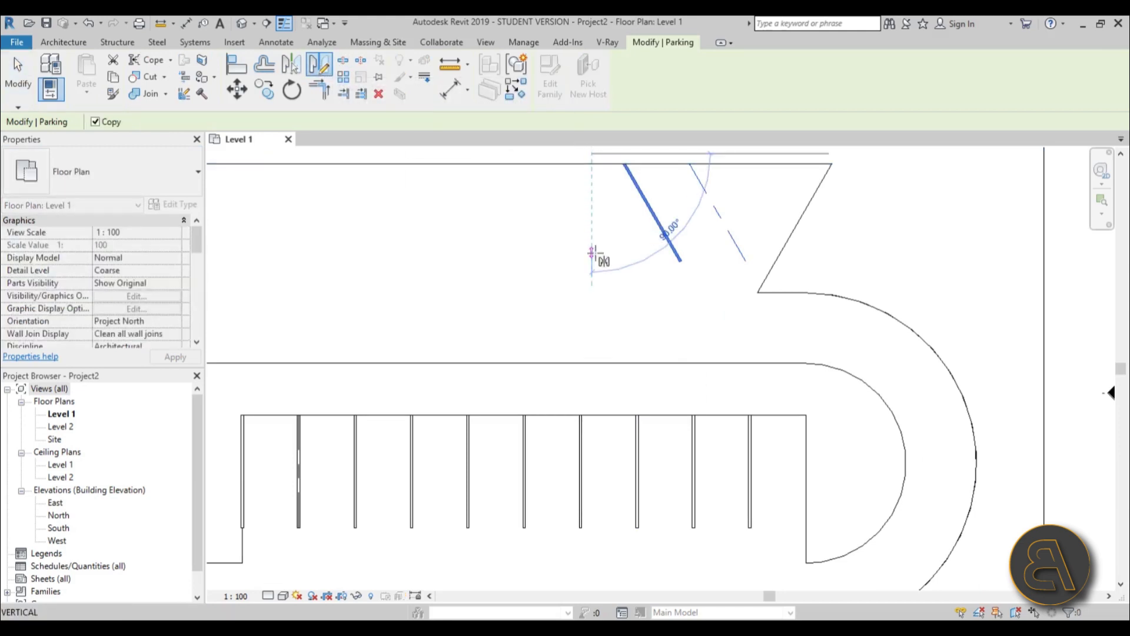
pyautogui.click(595, 253)
pyautogui.scroll(-2, 596, 259)
pyautogui.press('Escape')
pyautogui.click(635, 243)
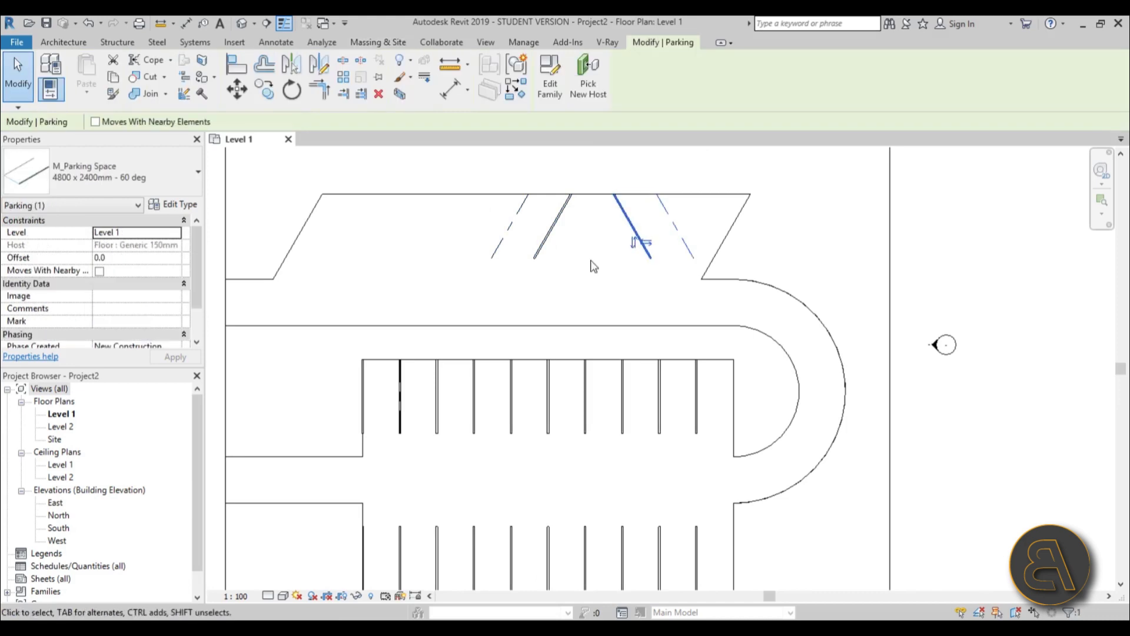
pyautogui.press('Delete')
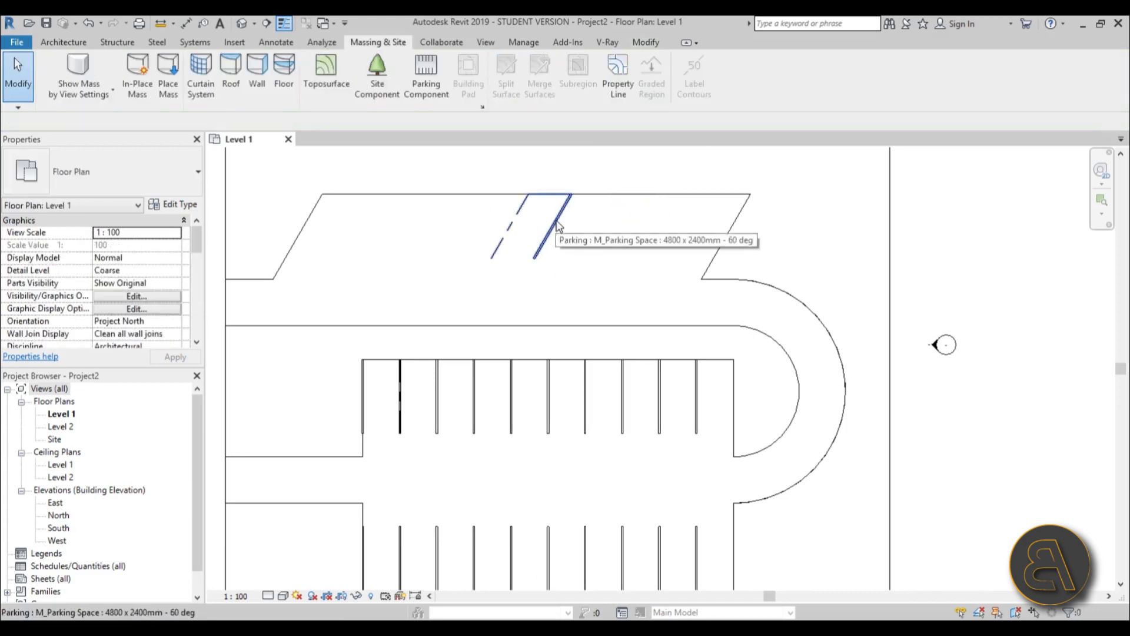
# Move the 60° space (MV) from its top corner to the angled row's right corner
pyautogui.click(596, 206)
pyautogui.press('m')
pyautogui.press('v')
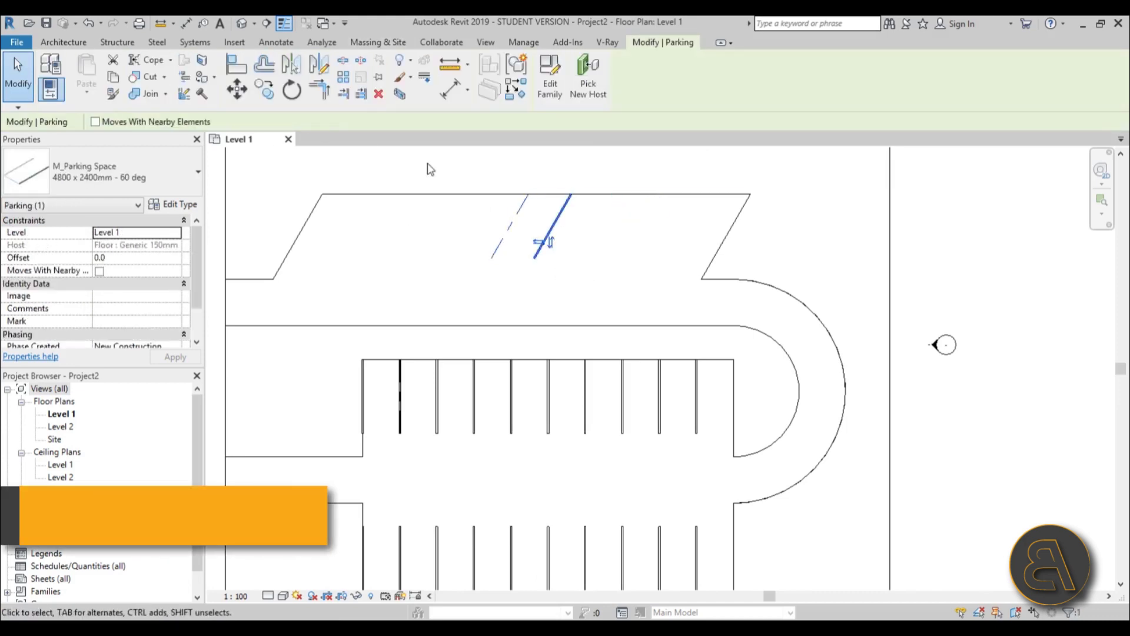
pyautogui.scroll(5, 580, 192)
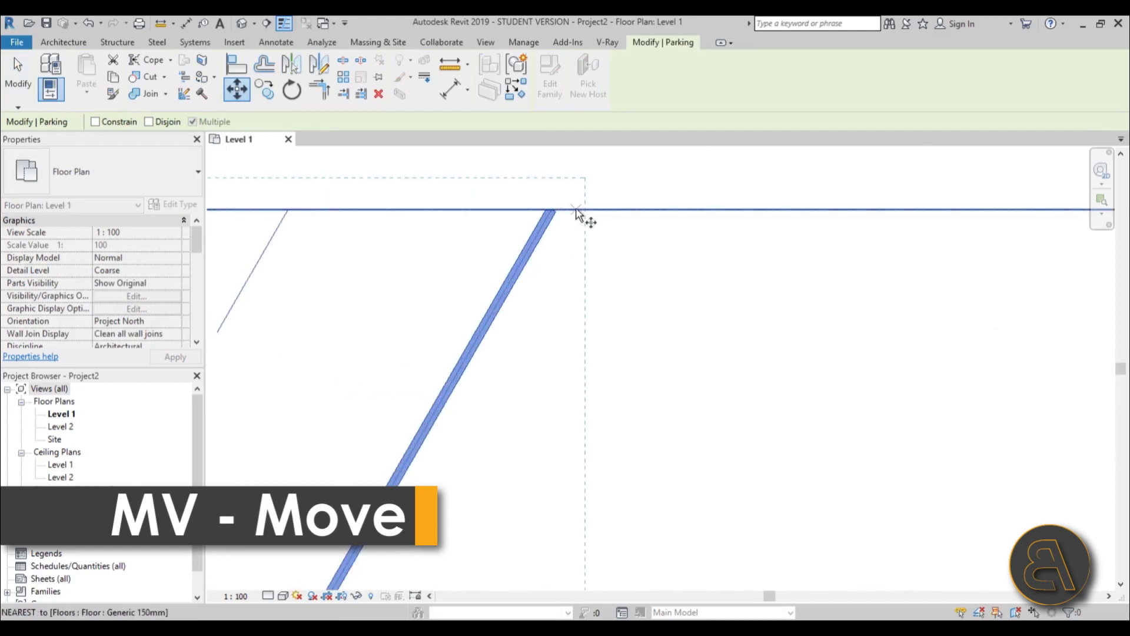
pyautogui.click(552, 209)
pyautogui.scroll(-5, 552, 209)
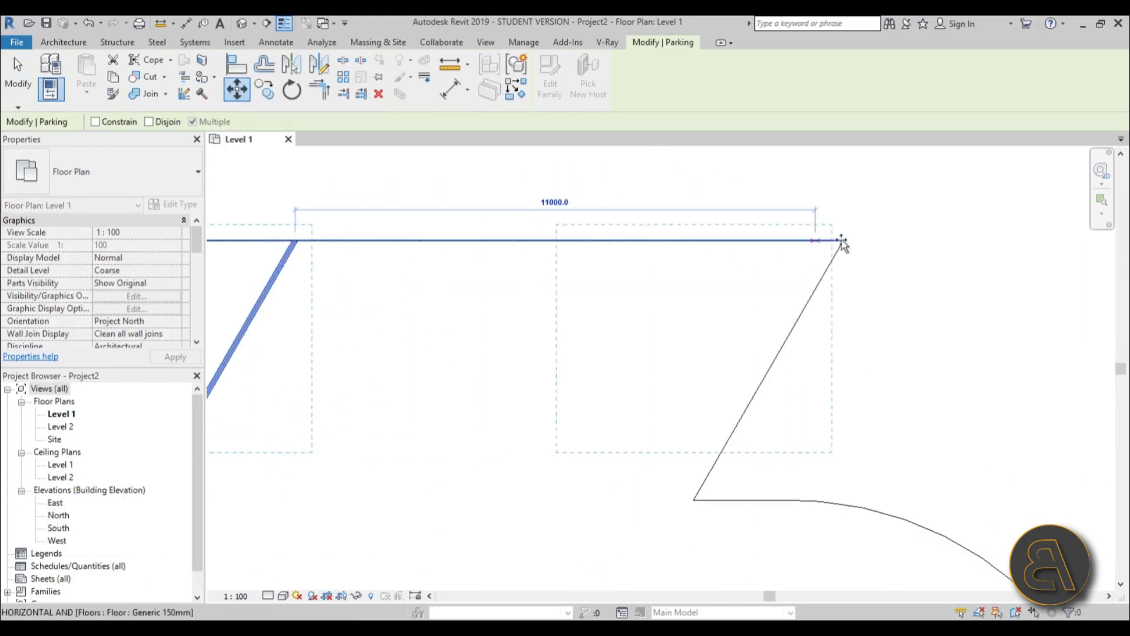
pyautogui.click(841, 241)
pyautogui.scroll(-2, 693, 280)
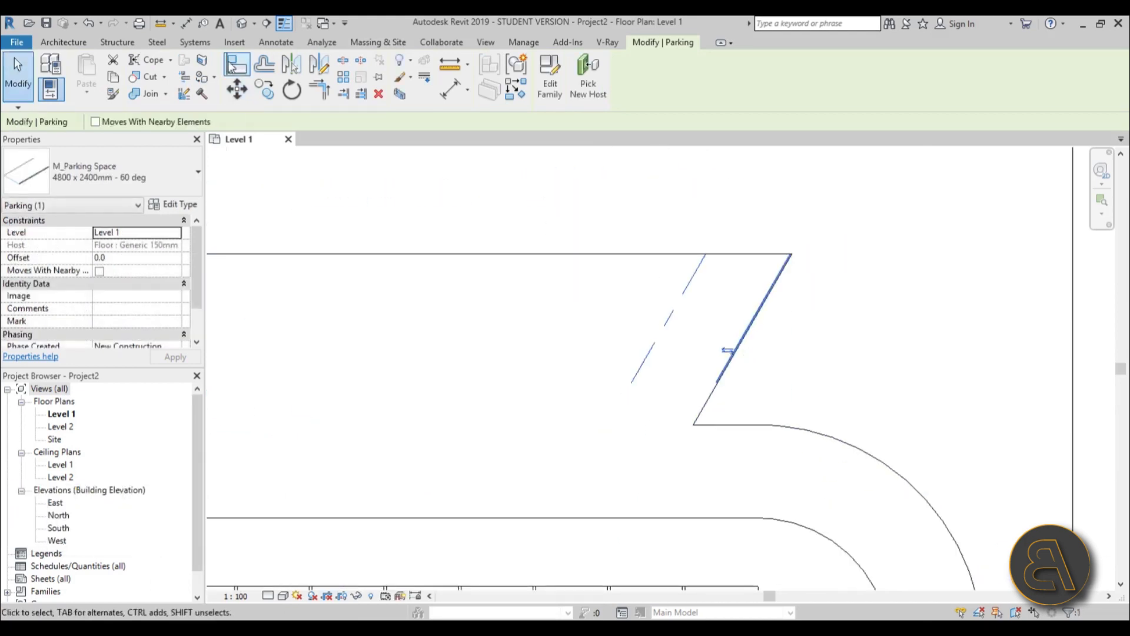
pyautogui.click(265, 90)
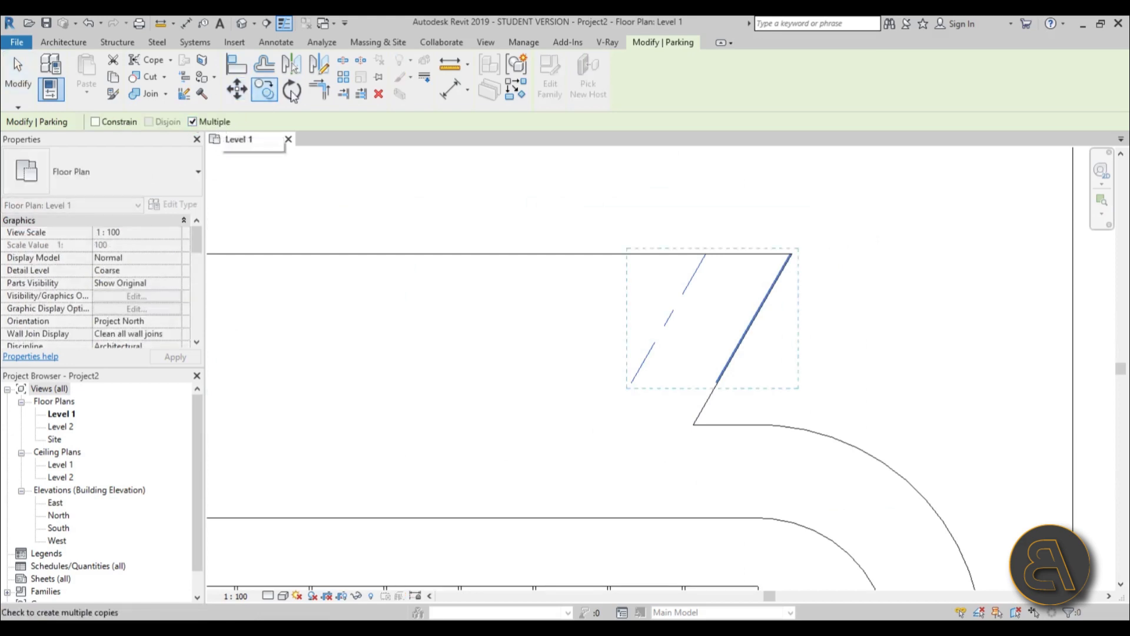
# Array the 60° space into 10 copies with Move To Last, ending at the row's left corner
pyautogui.click(344, 78)
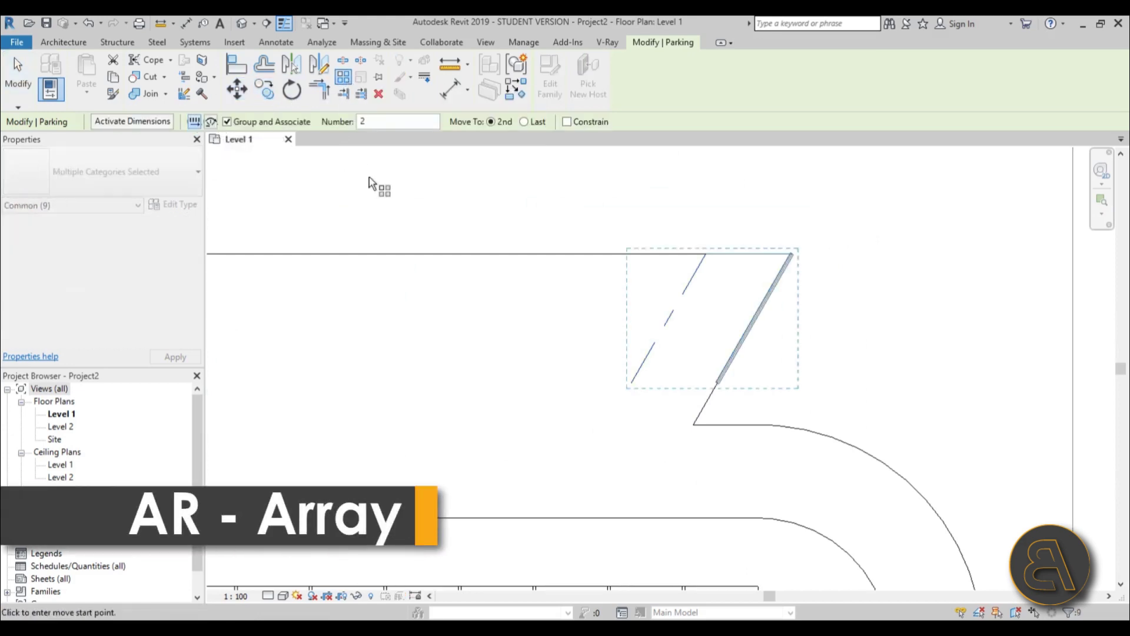
pyautogui.click(523, 121)
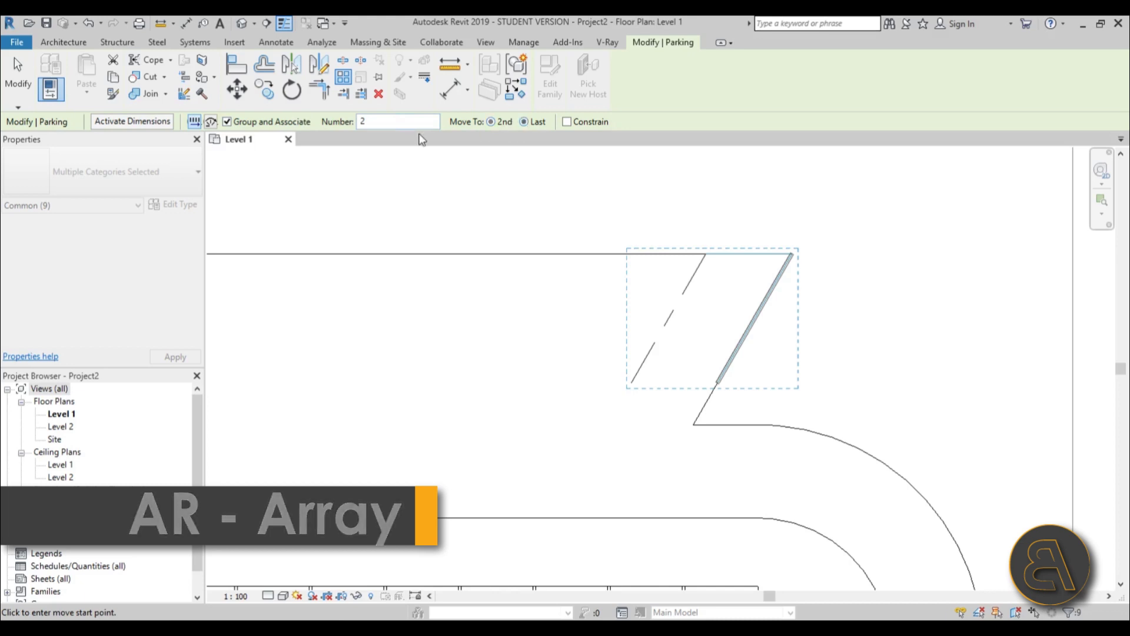
pyautogui.doubleClick(387, 123)
pyautogui.write('10')
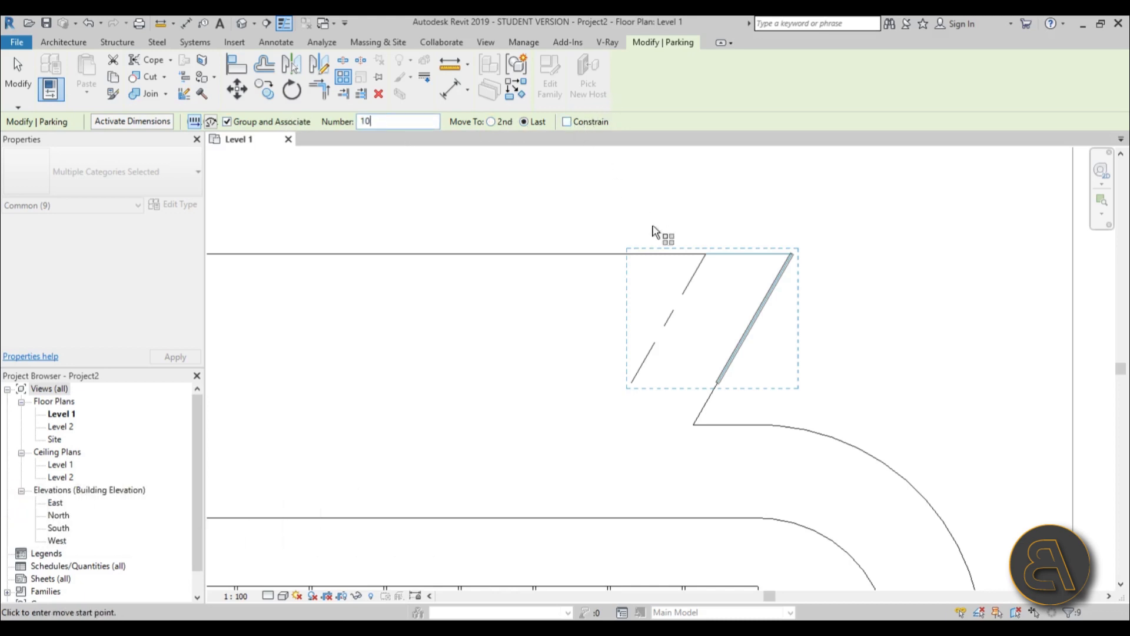
pyautogui.click(709, 256)
pyautogui.scroll(-3, 642, 265)
pyautogui.scroll(4, 598, 253)
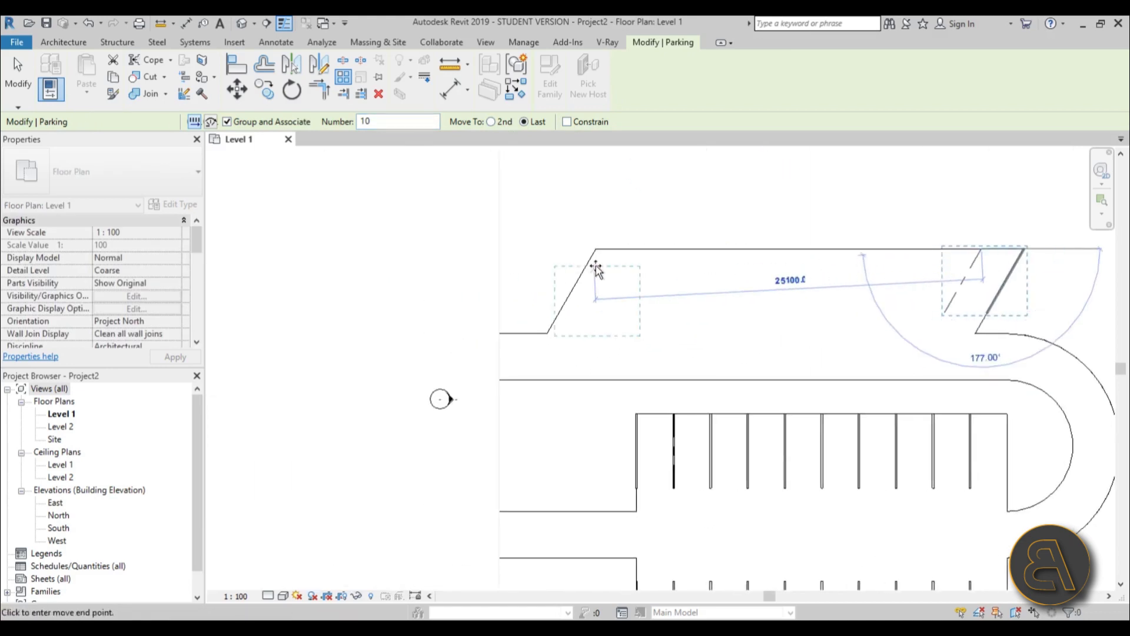
pyautogui.click(589, 229)
pyautogui.scroll(-4, 388, 257)
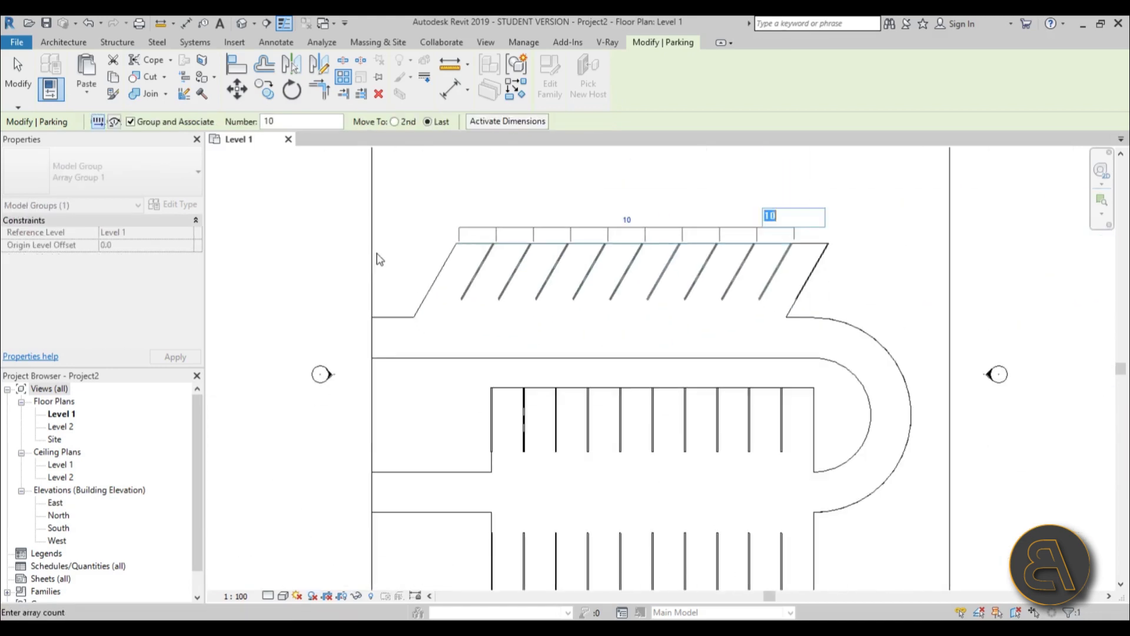
pyautogui.press('Return')
pyautogui.click(17, 76)
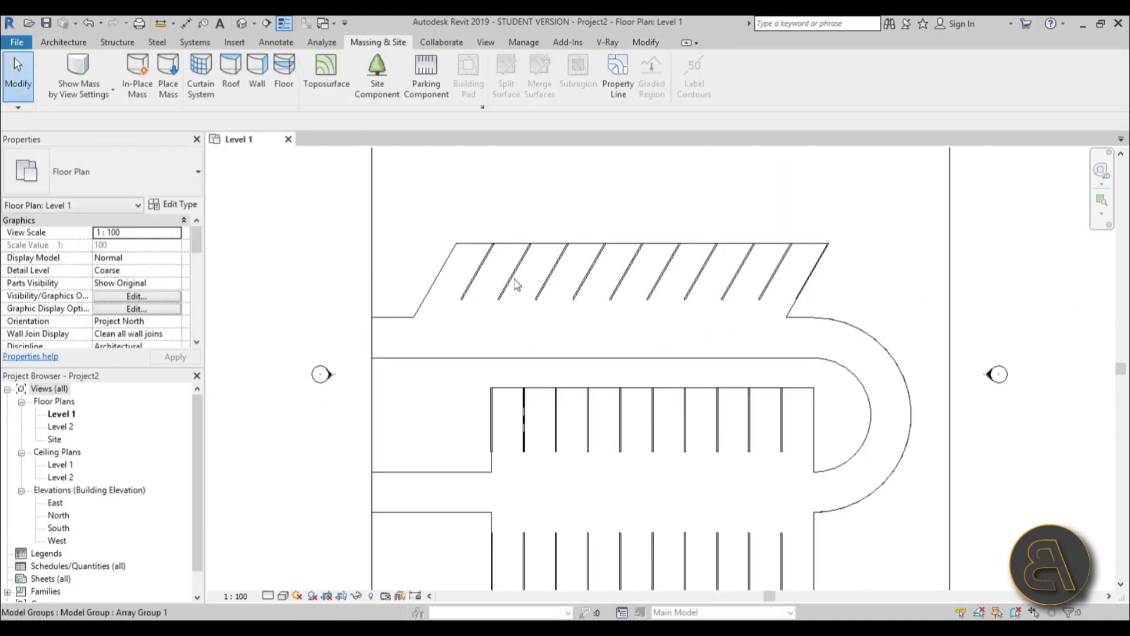
pyautogui.moveTo(797, 328); pyautogui.dragTo(711, 303, button='middle')
pyautogui.scroll(-1, 711, 303)
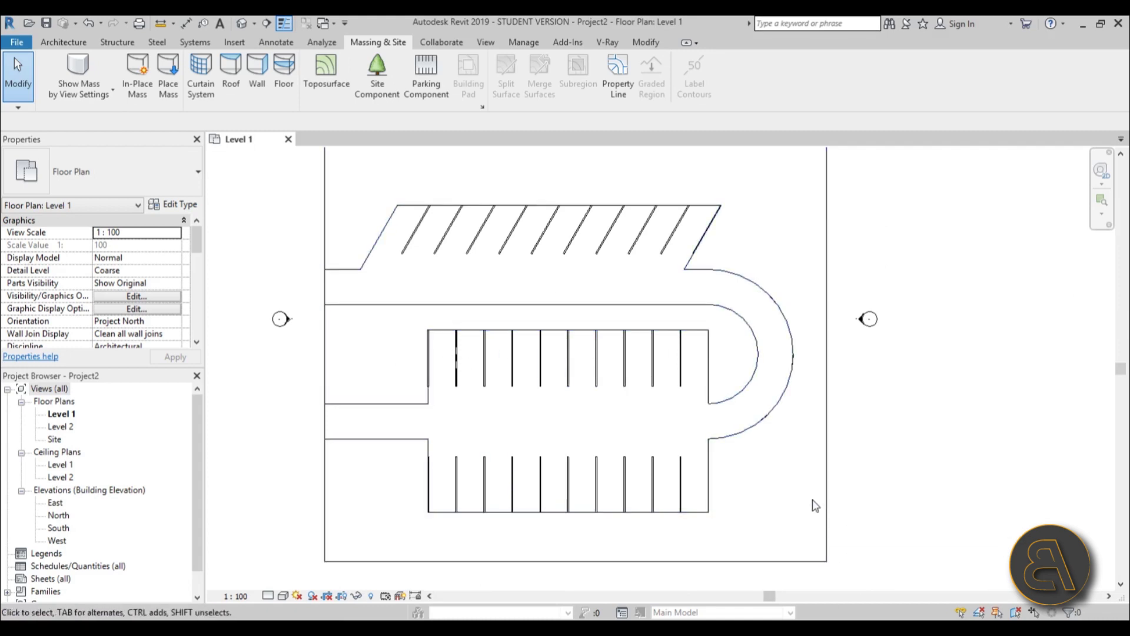
# Create a new schedule named Parking Schedule for the Parking category via Schedule/Quantities
pyautogui.click(485, 43)
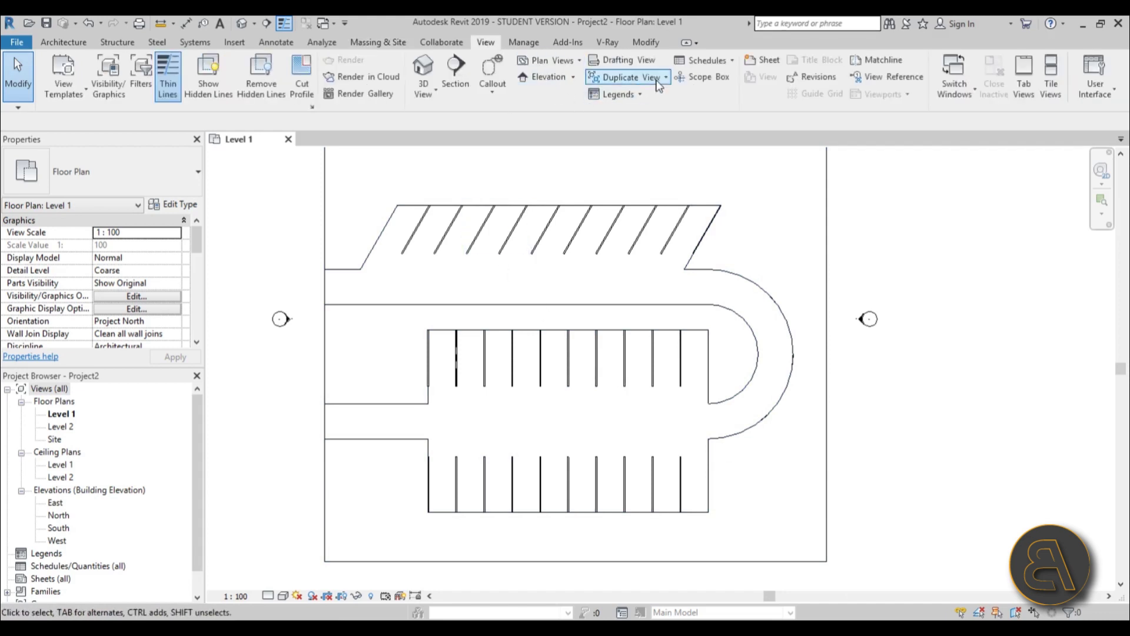
pyautogui.click(730, 60)
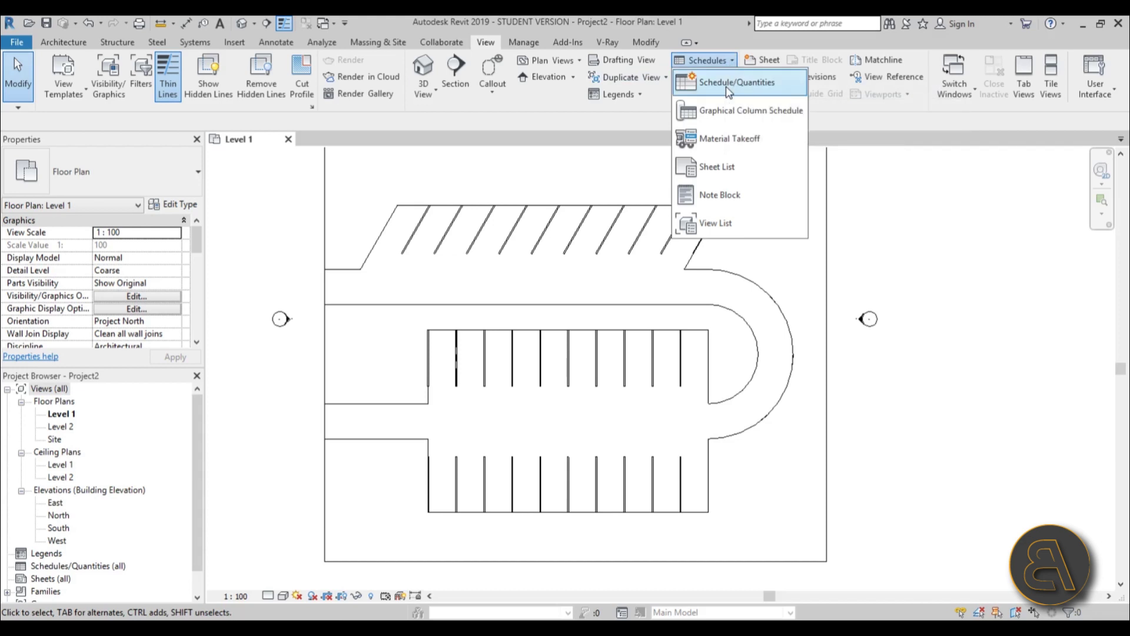
pyautogui.click(725, 86)
pyautogui.moveTo(532, 189); pyautogui.dragTo(556, 203)
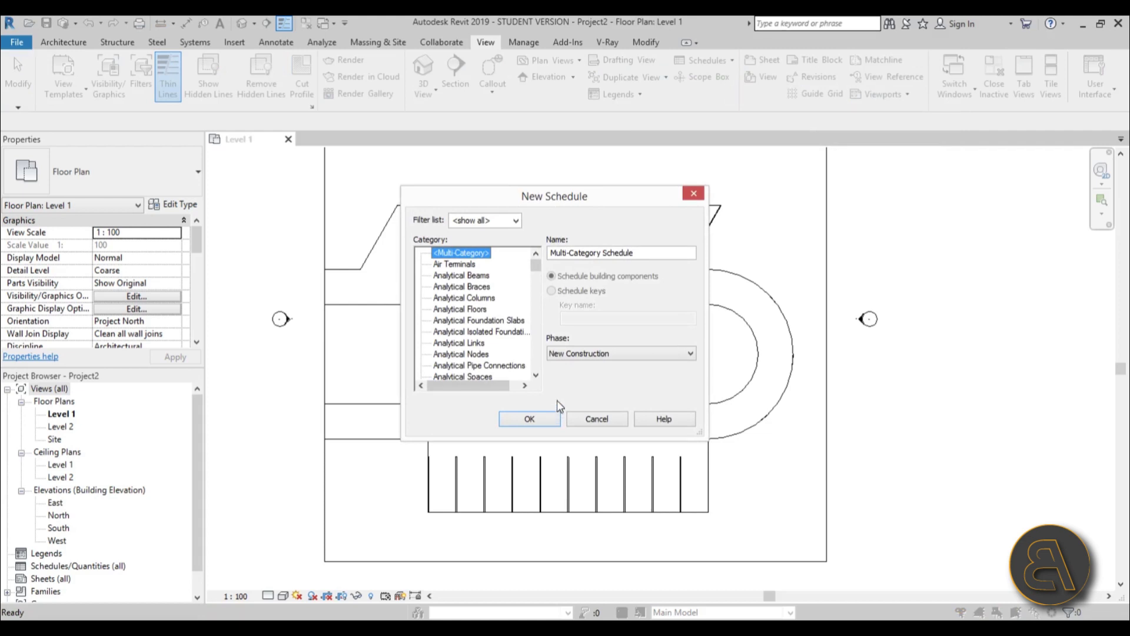
pyautogui.moveTo(536, 269); pyautogui.dragTo(540, 333)
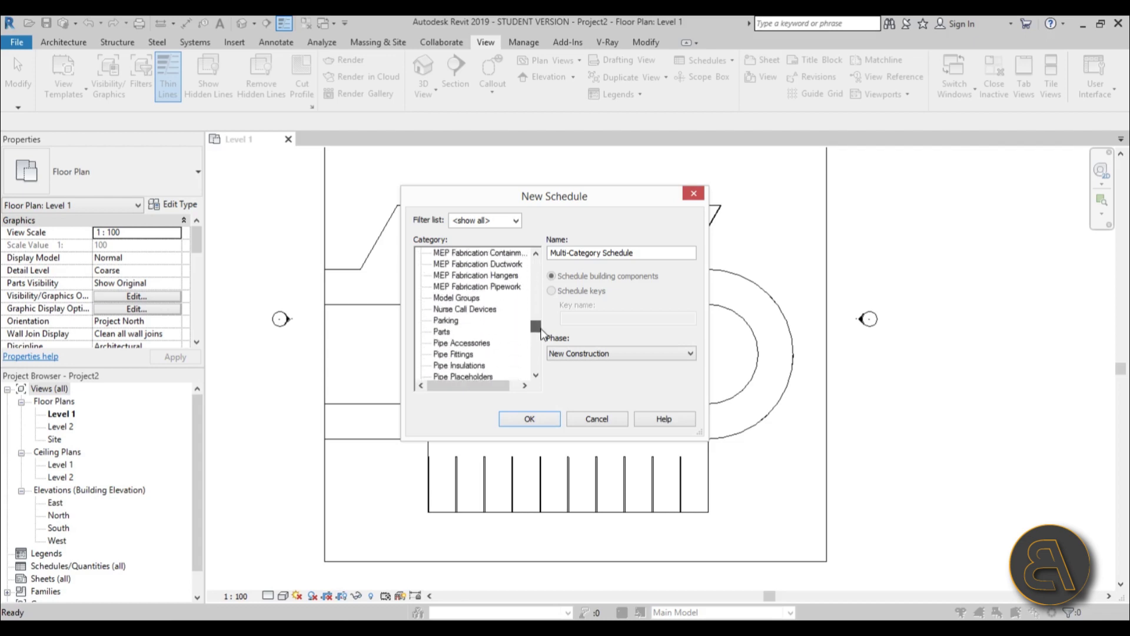
pyautogui.click(452, 330)
pyautogui.click(447, 321)
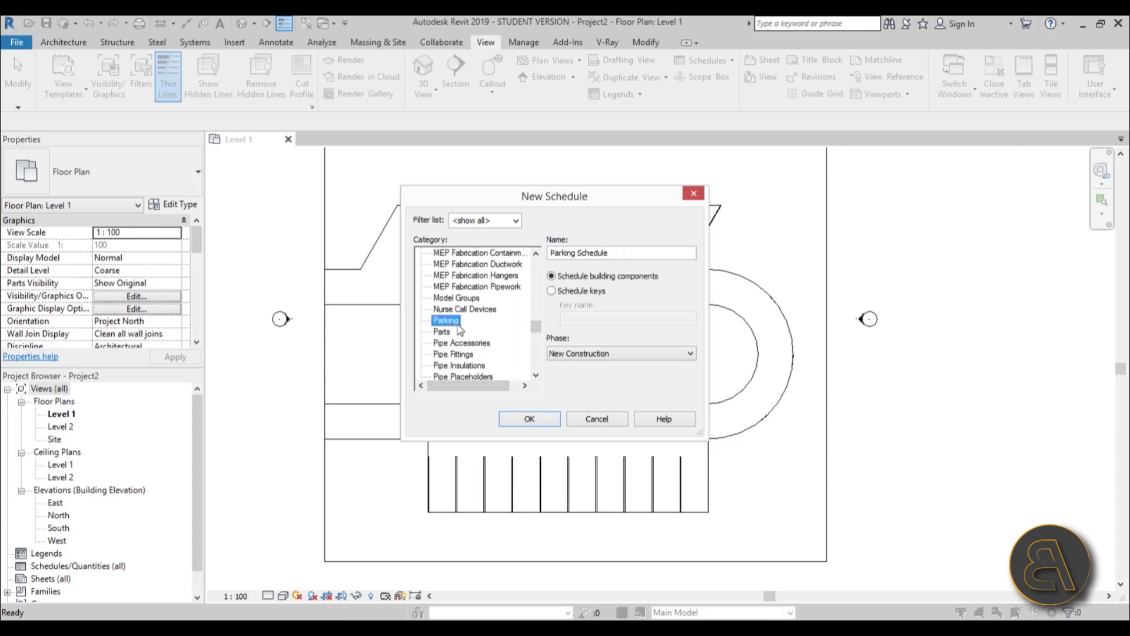
pyautogui.click(539, 423)
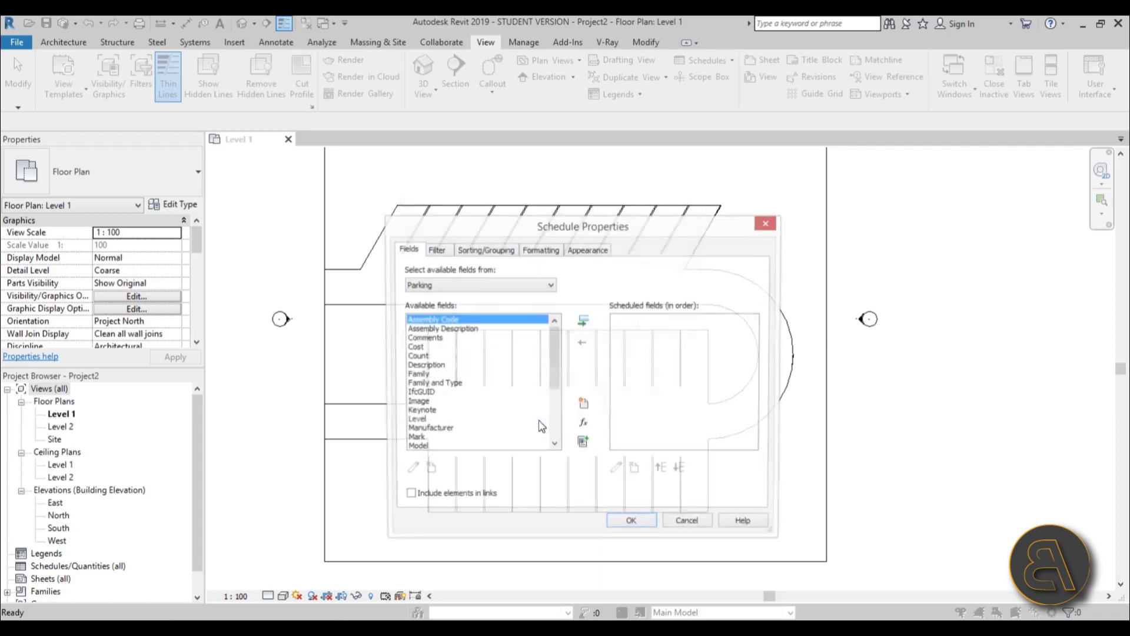
# Add the Count field to the Parking Schedule so every space lists a 1
pyautogui.moveTo(559, 336)
pyautogui.mouseDown()
pyautogui.moveTo(561, 376)
pyautogui.moveTo(562, 333)
pyautogui.mouseUp()
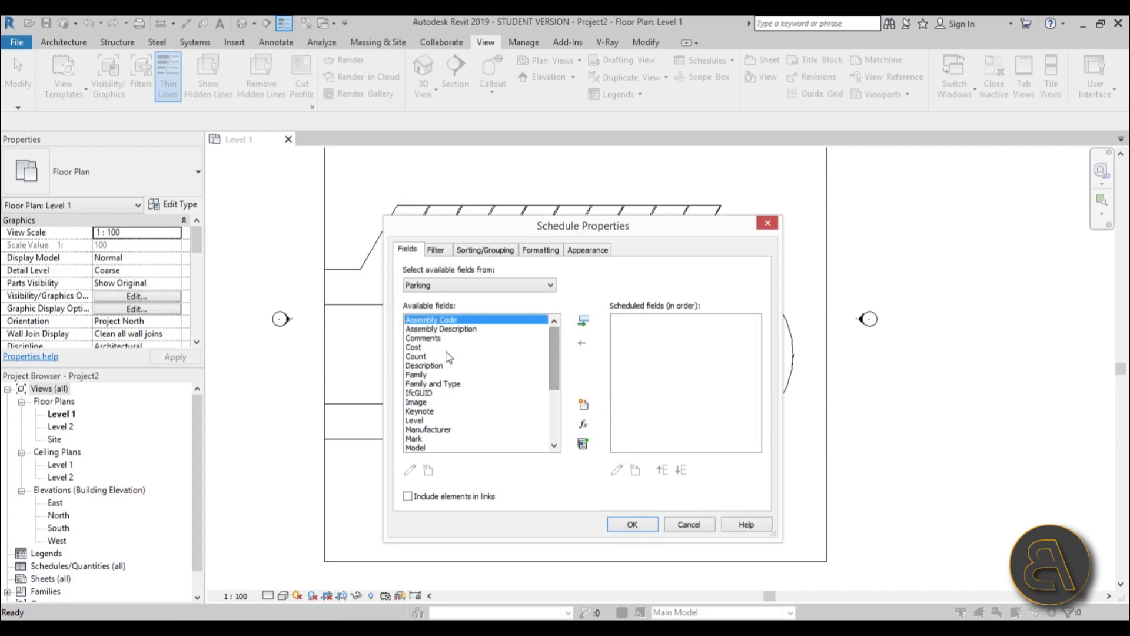
pyautogui.click(421, 356)
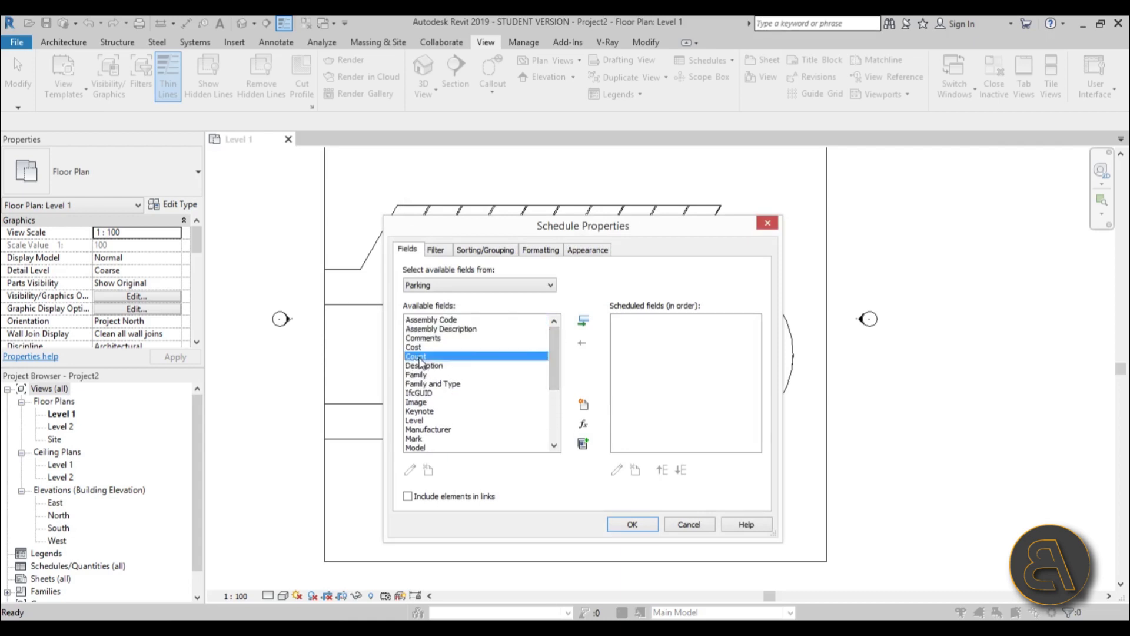
pyautogui.click(583, 324)
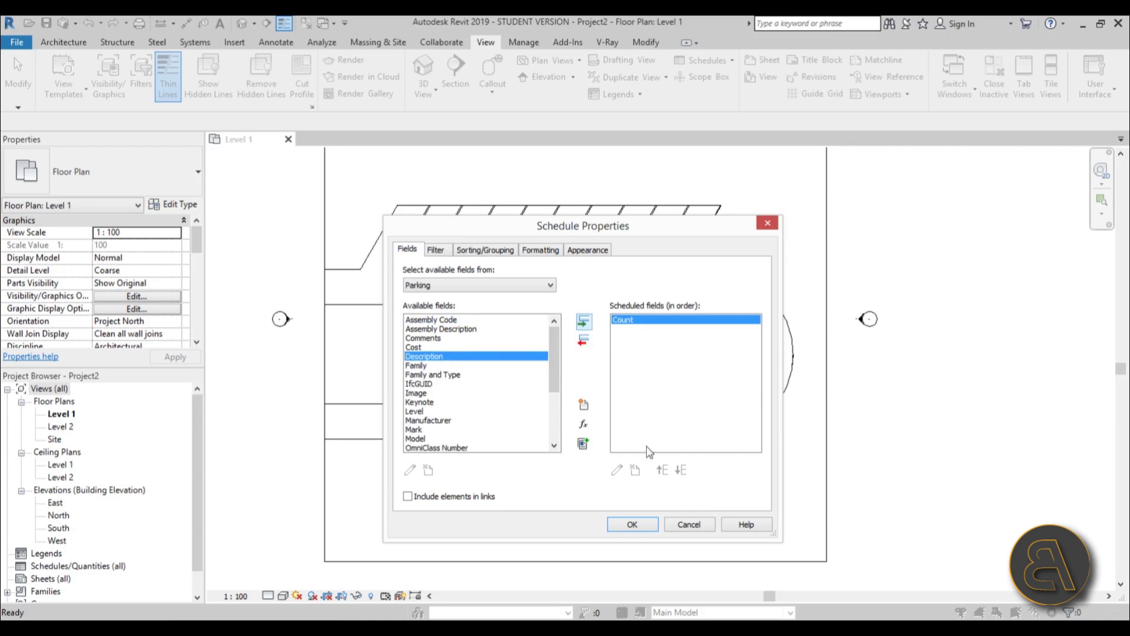
pyautogui.click(631, 523)
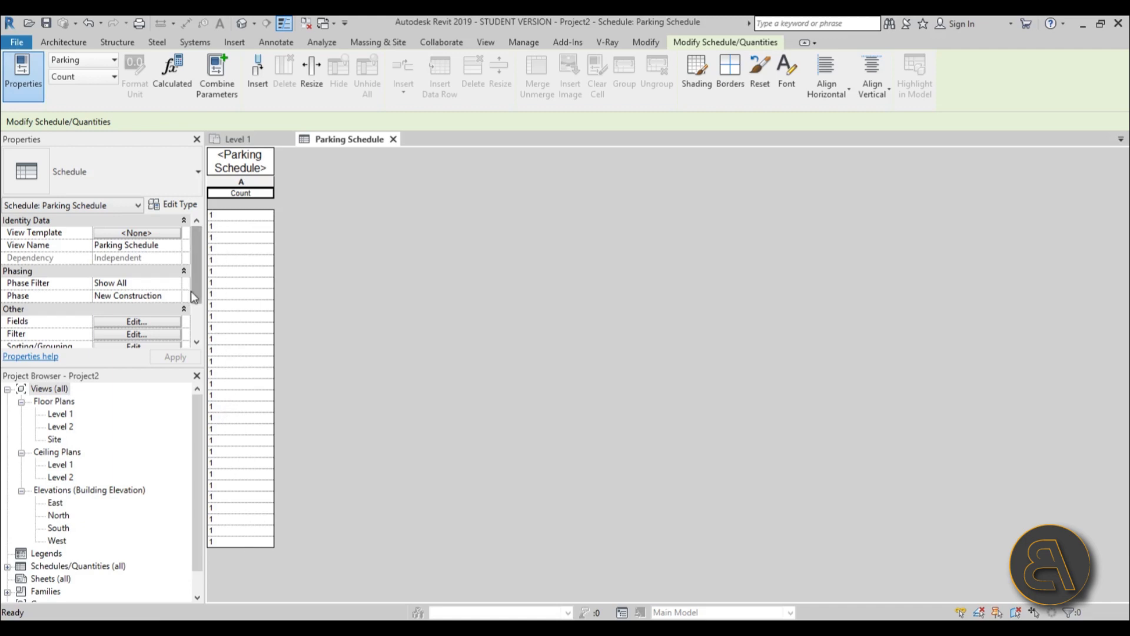
# Uncheck Itemize every instance so the schedule totals 30, then return to Level 1
pyautogui.scroll(-3, 202, 271)
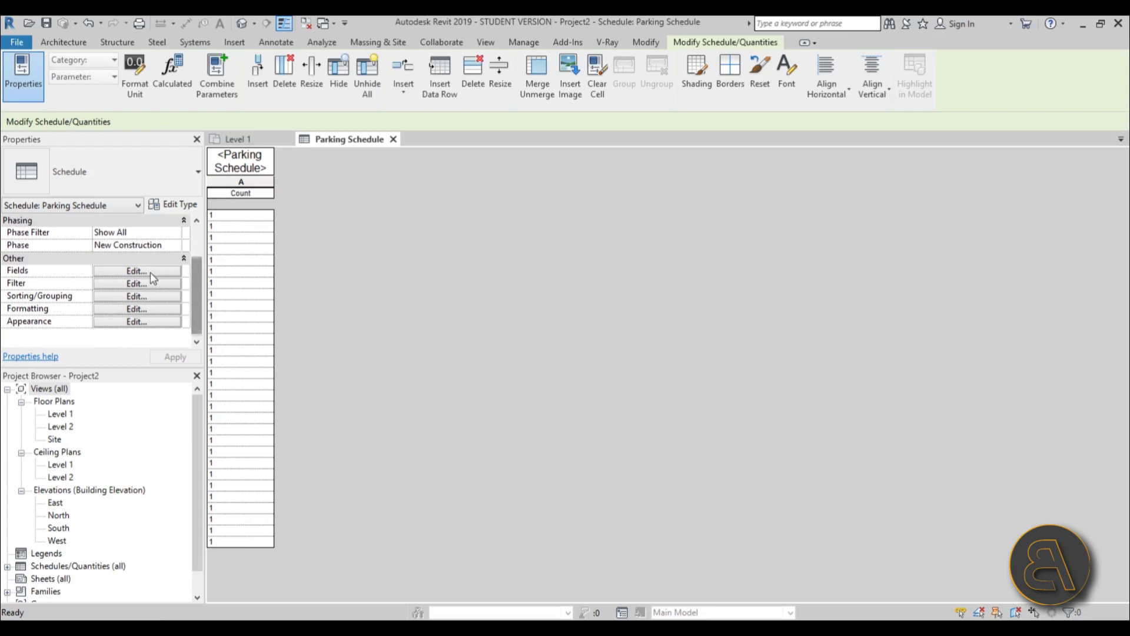
pyautogui.click(150, 272)
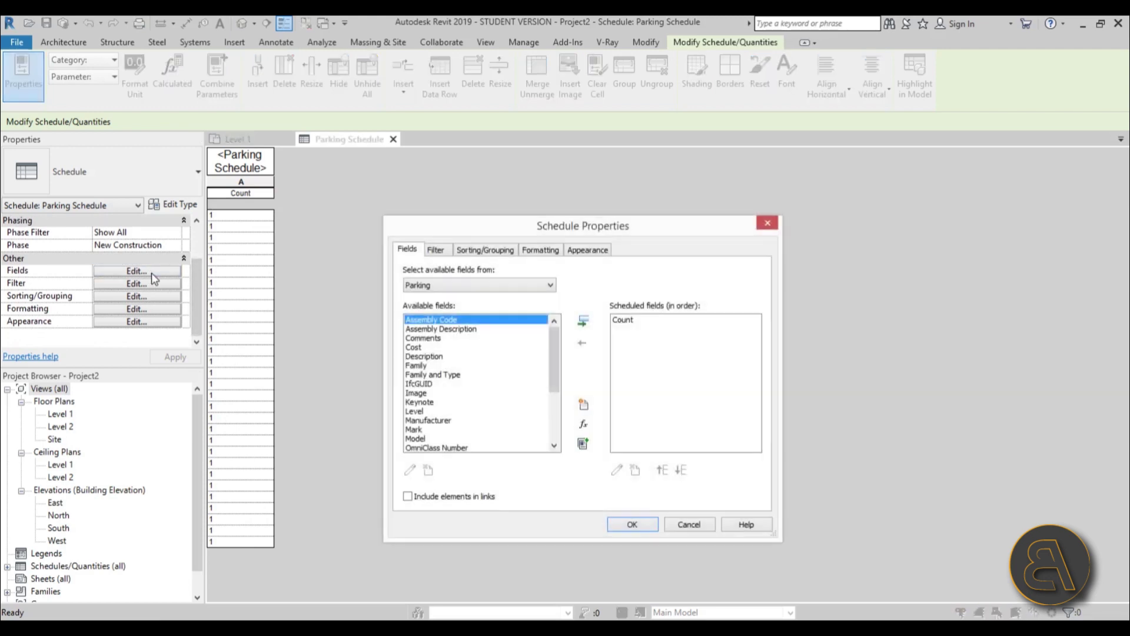
pyautogui.click(435, 250)
pyautogui.click(472, 253)
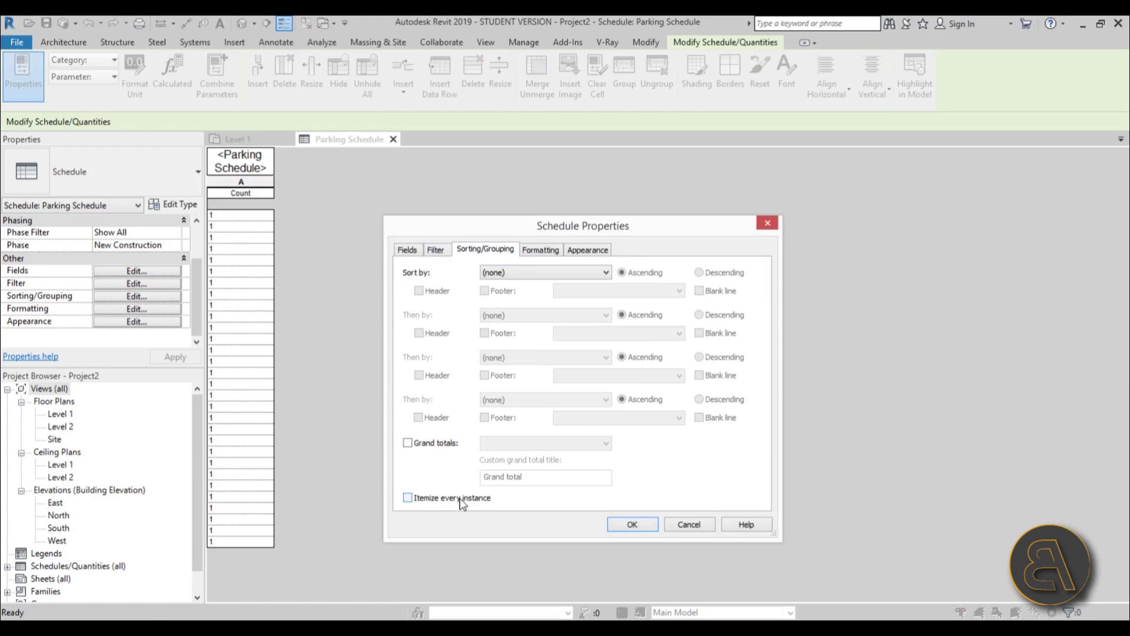
pyautogui.click(642, 528)
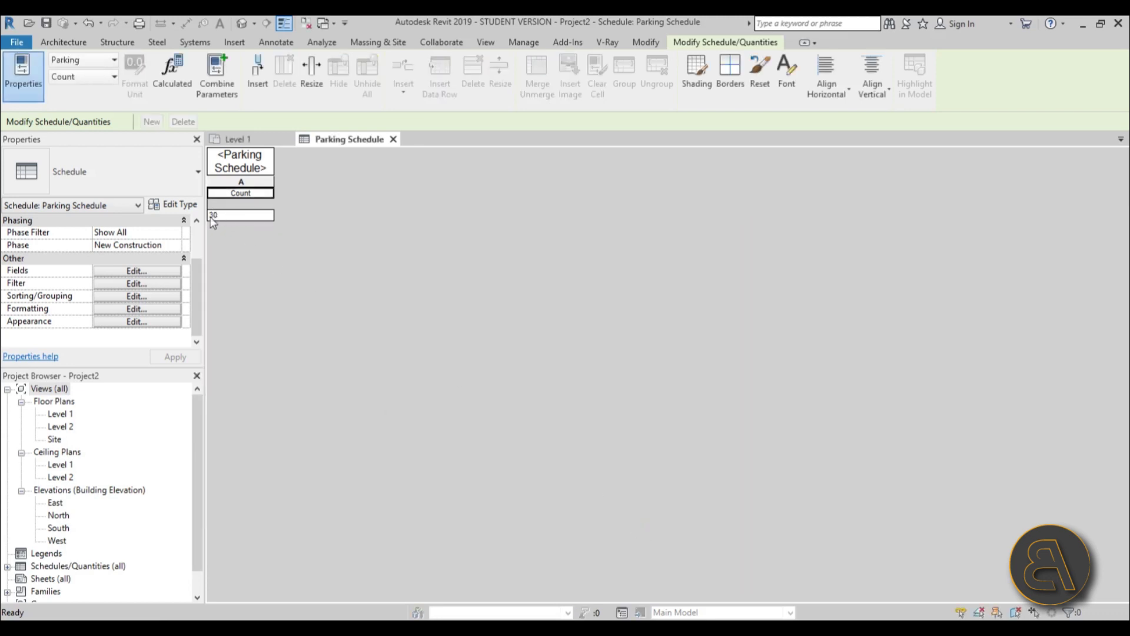
pyautogui.click(236, 139)
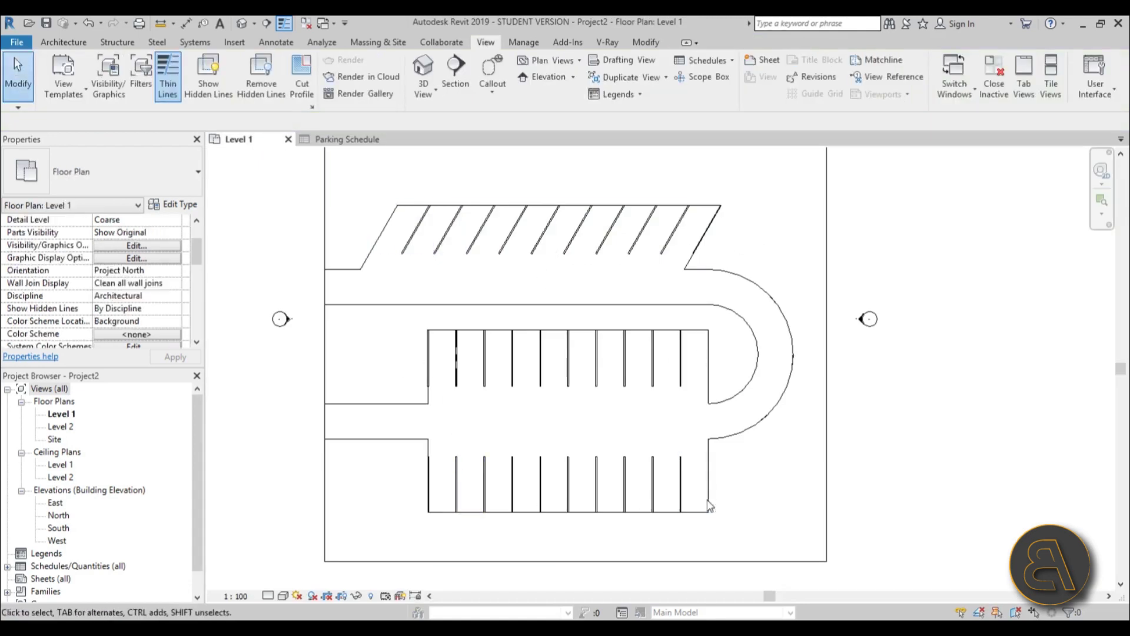
# Compare the Level 1 parking plan against the schedule's total of 30, ending on the Parking Schedule
pyautogui.click(350, 139)
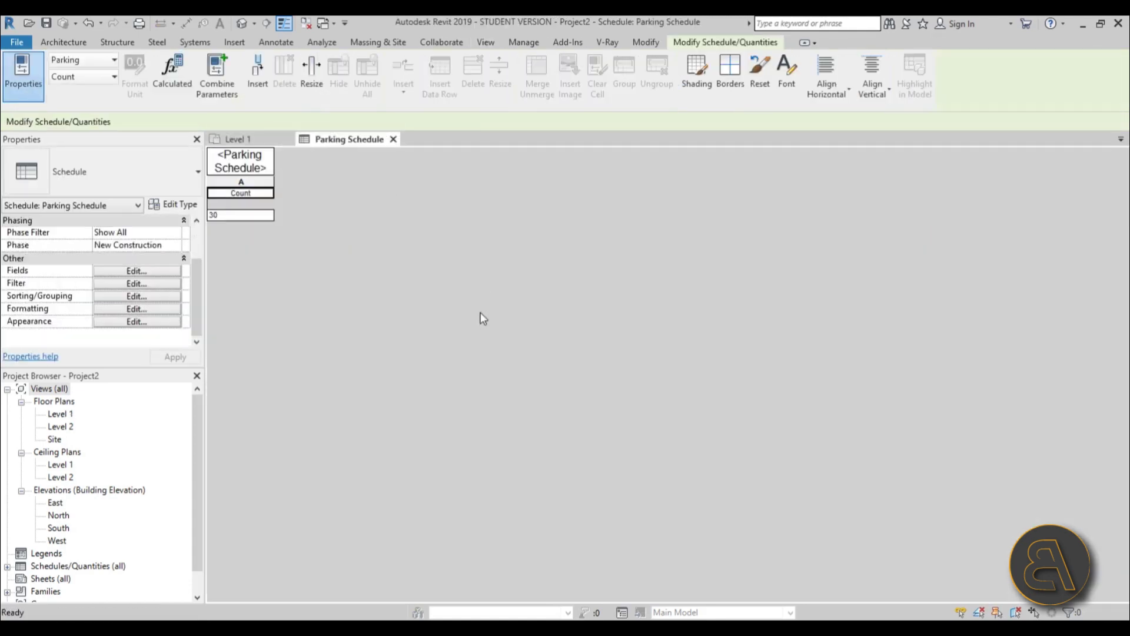
pyautogui.click(235, 139)
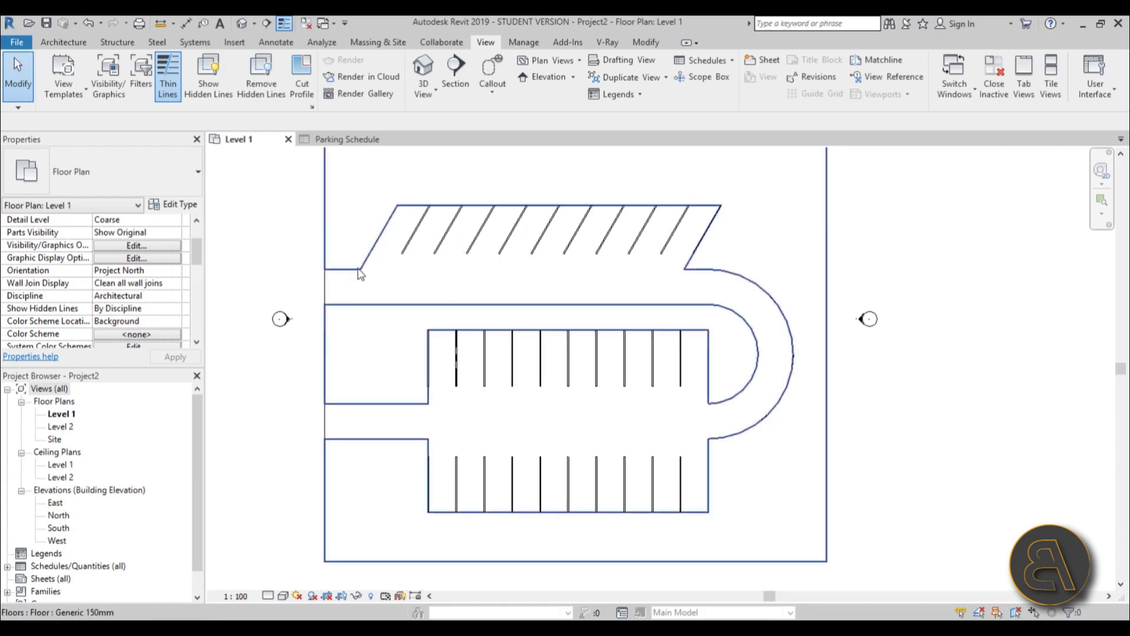
pyautogui.moveTo(581, 290); pyautogui.dragTo(596, 284, button='middle')
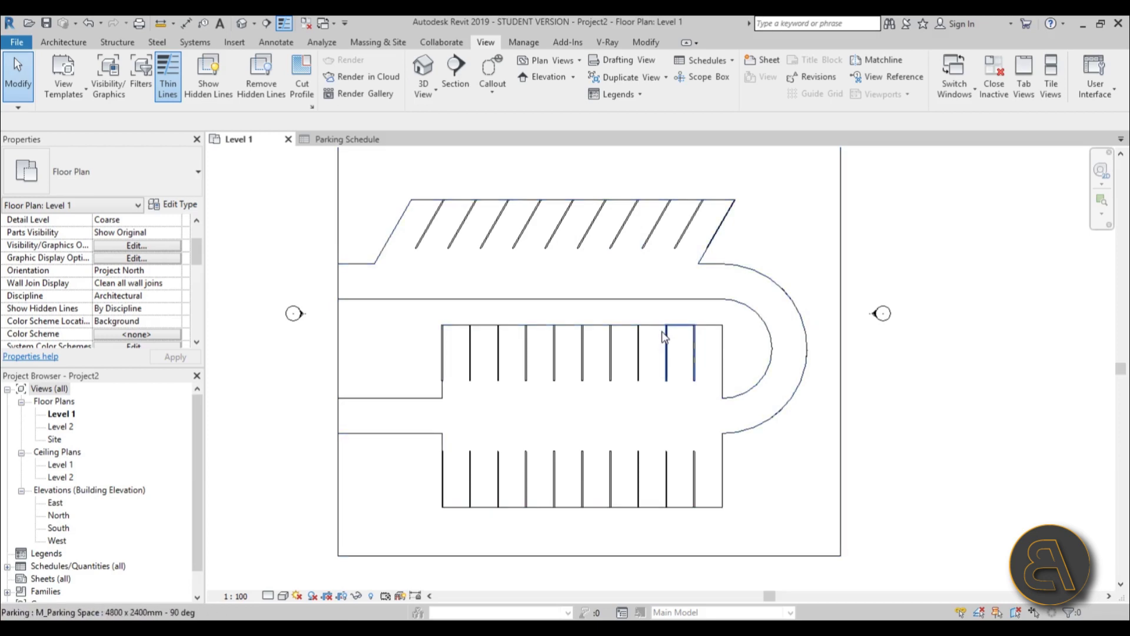
pyautogui.scroll(-1, 736, 406)
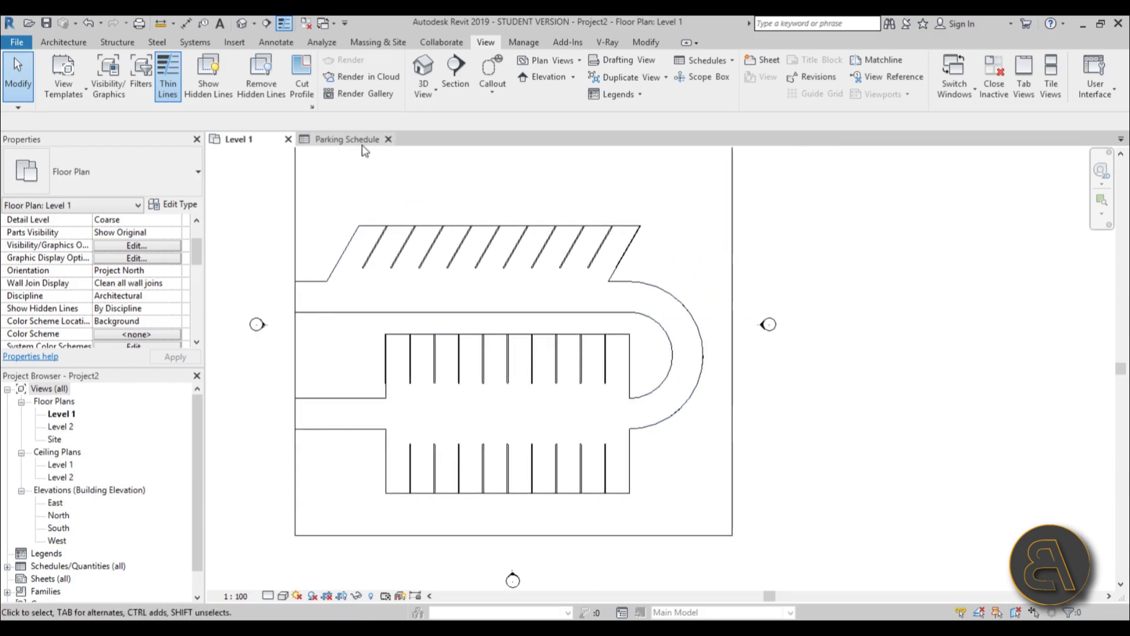
pyautogui.click(347, 139)
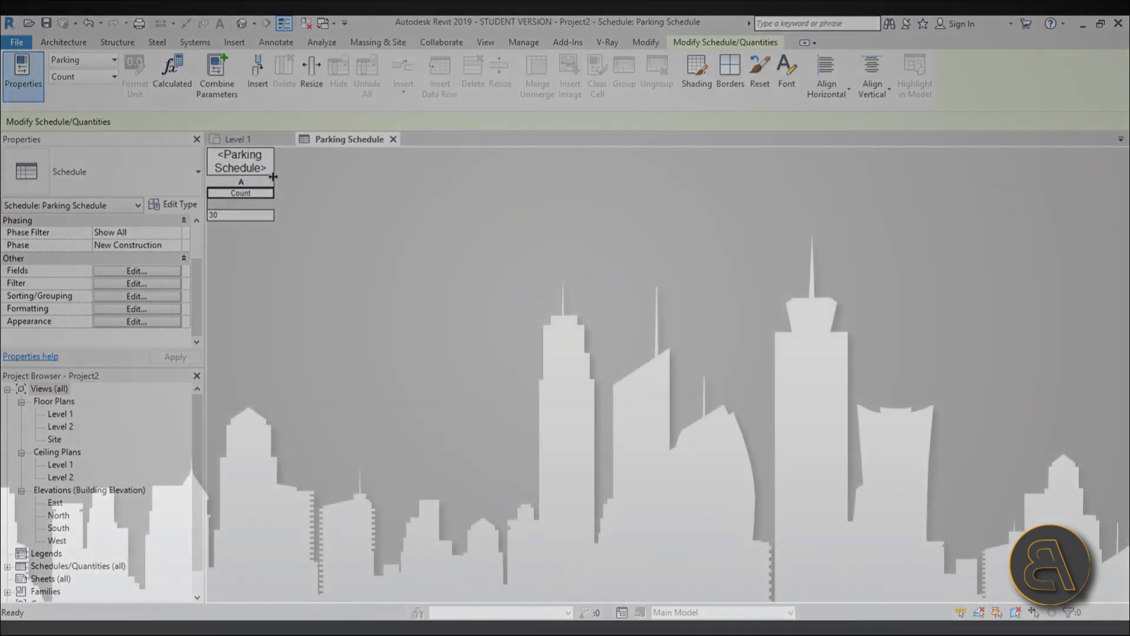